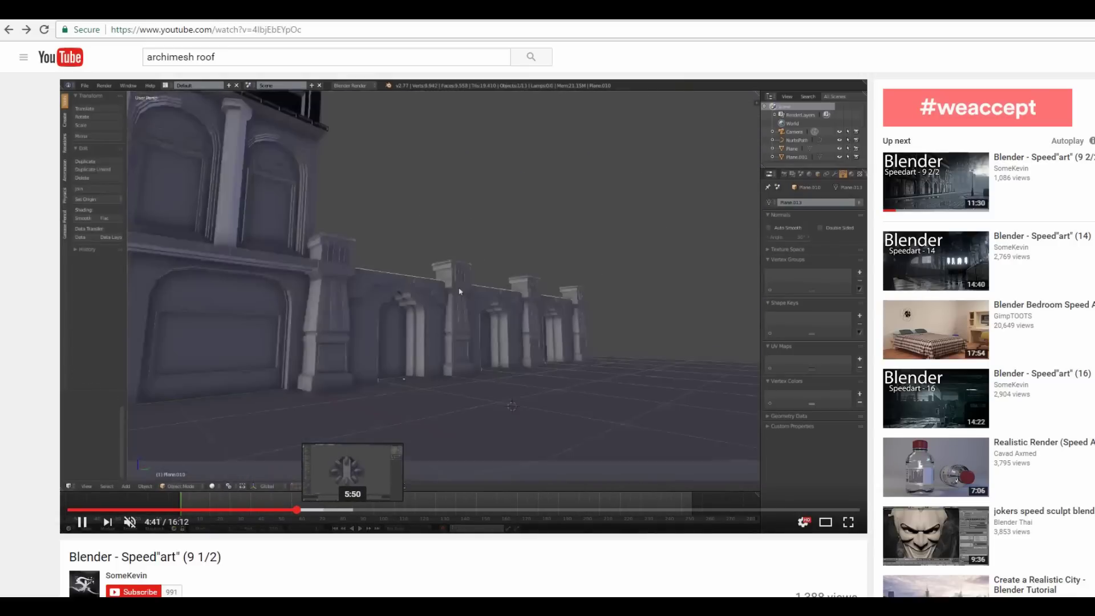
Step: Skip ahead through the Blender speed art (9 1/2) video to examine how the building's ornament, columns, ledges and arched windows are modelled
click(353, 509)
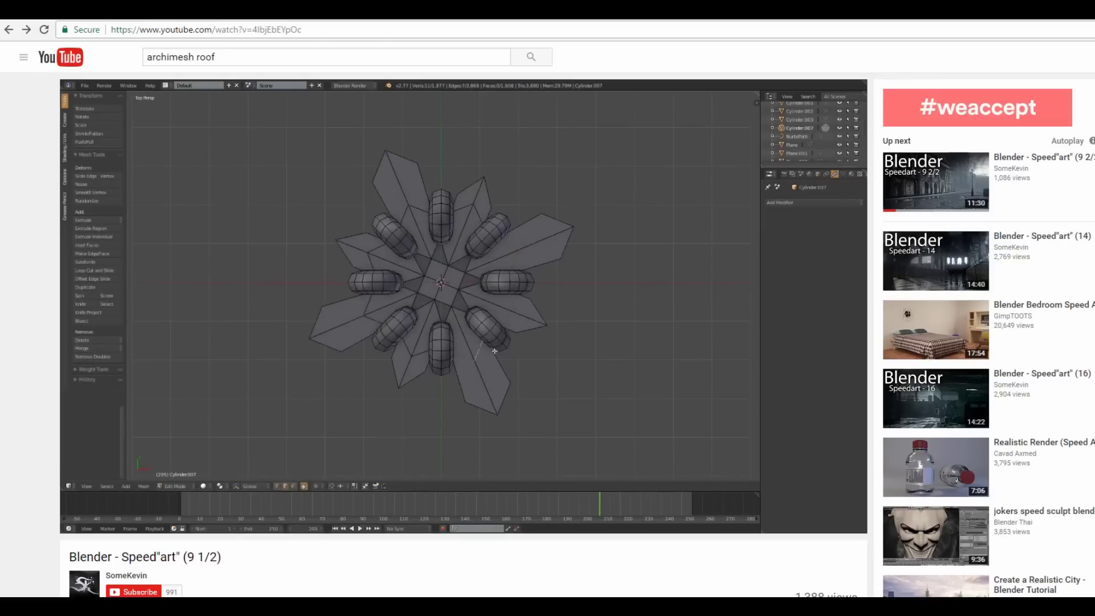
drag(1094, 48, 791, 44)
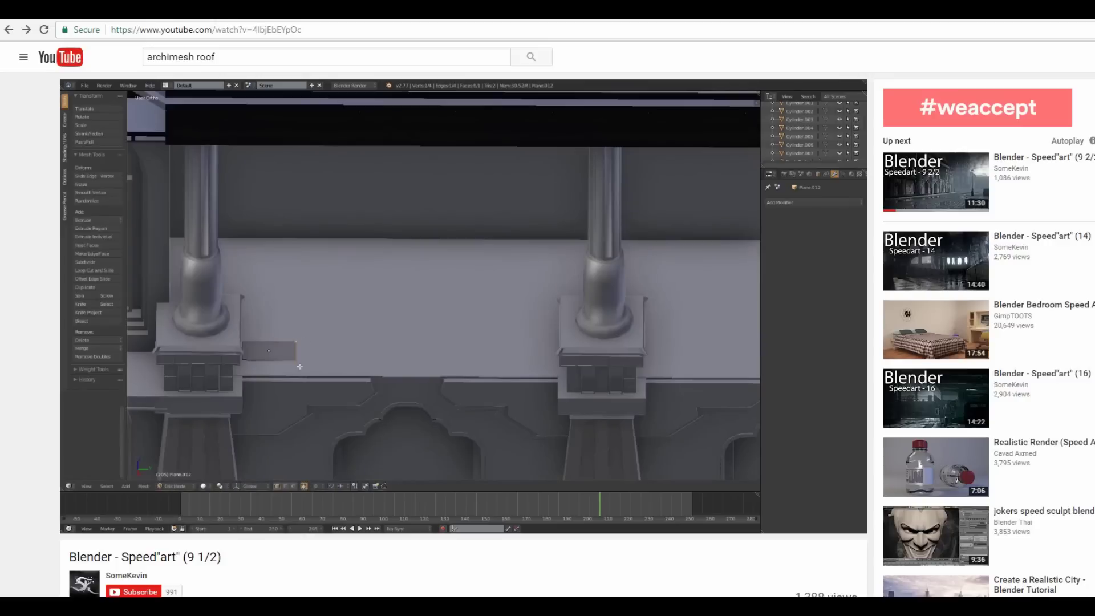
click(444, 509)
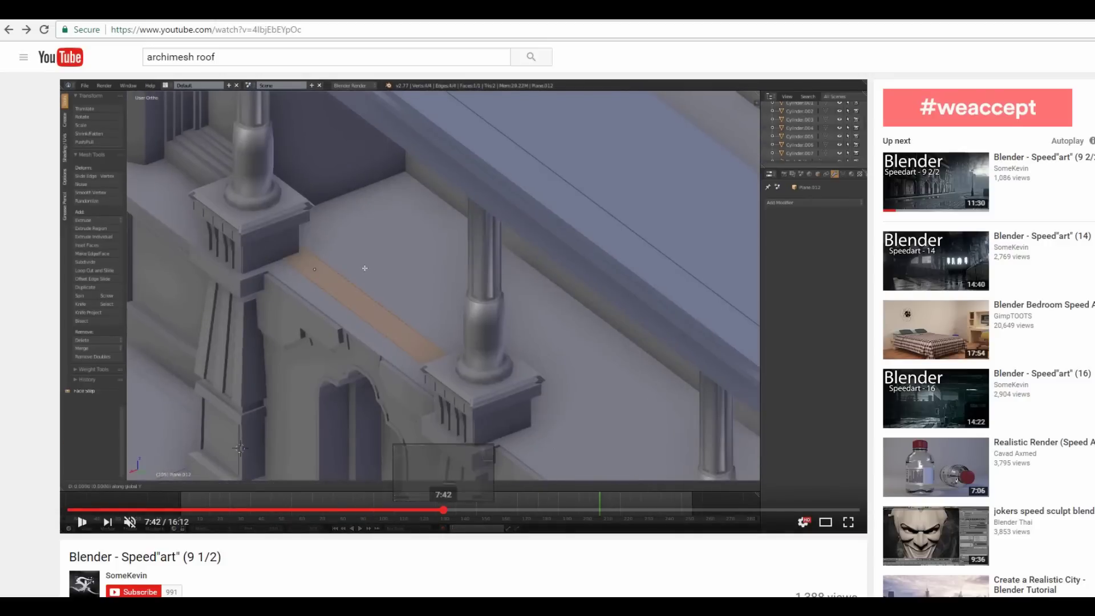
click(504, 510)
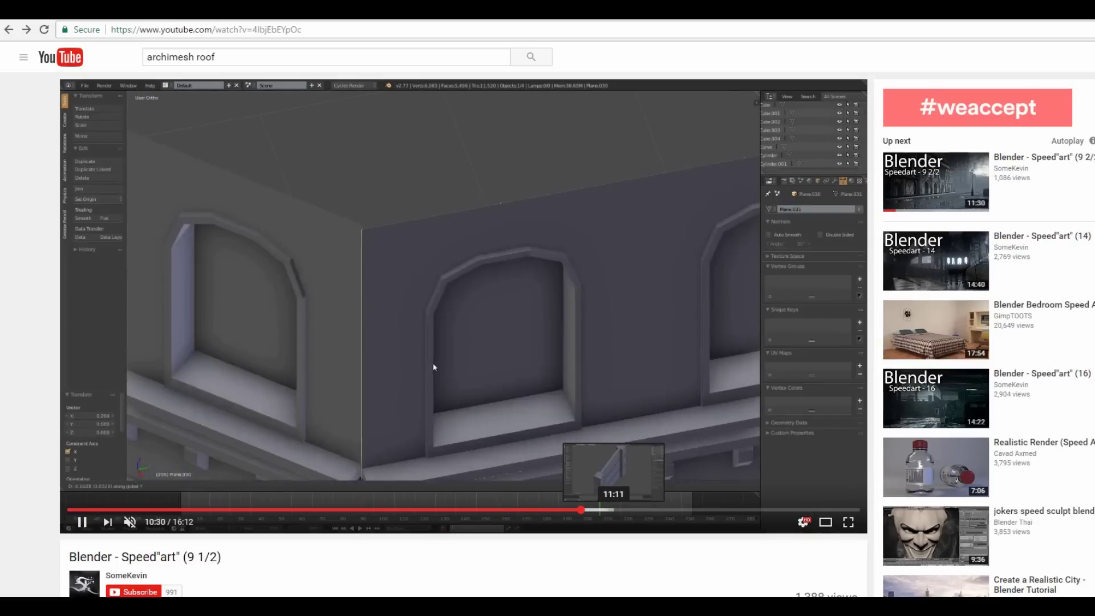
click(614, 510)
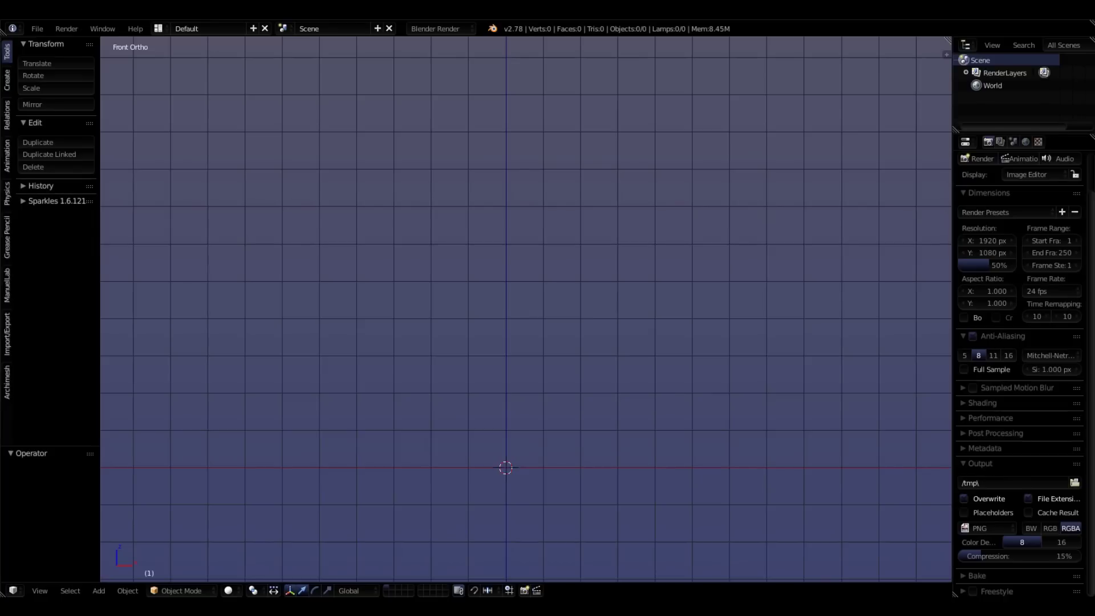
Step: Add a mesh plane at the 3D cursor in the empty Blender scene
scroll(510, 477, up, 5)
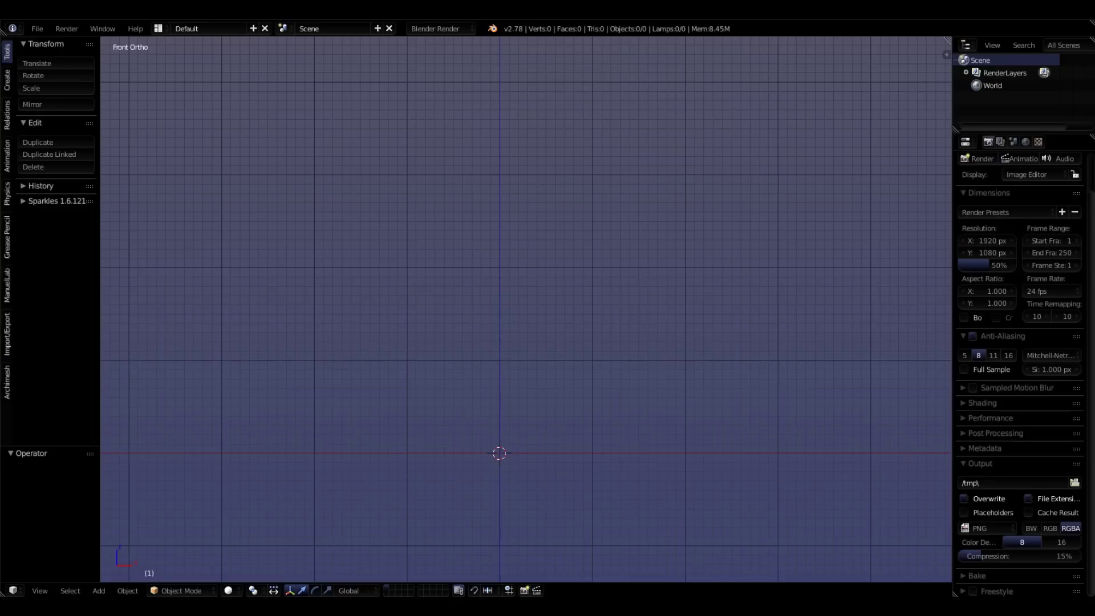
key(shift+a)
mouse_move(622, 404)
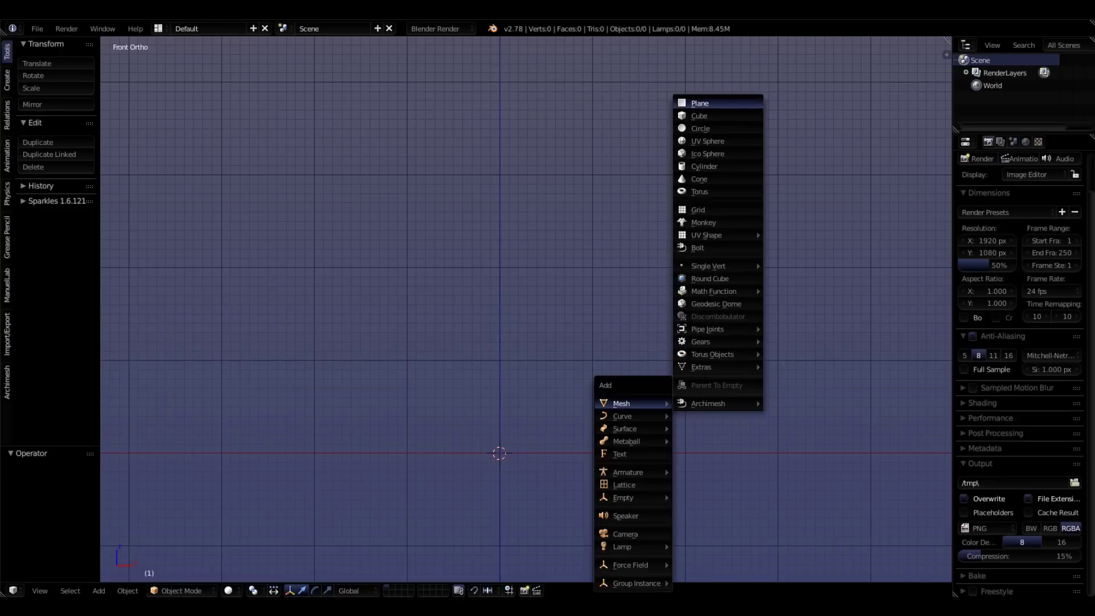
click(701, 103)
Step: Rotate the plane 90 degrees about the global X axis so it stands upright
middle_drag(549, 528, 481, 544)
scroll(481, 544, down, 1)
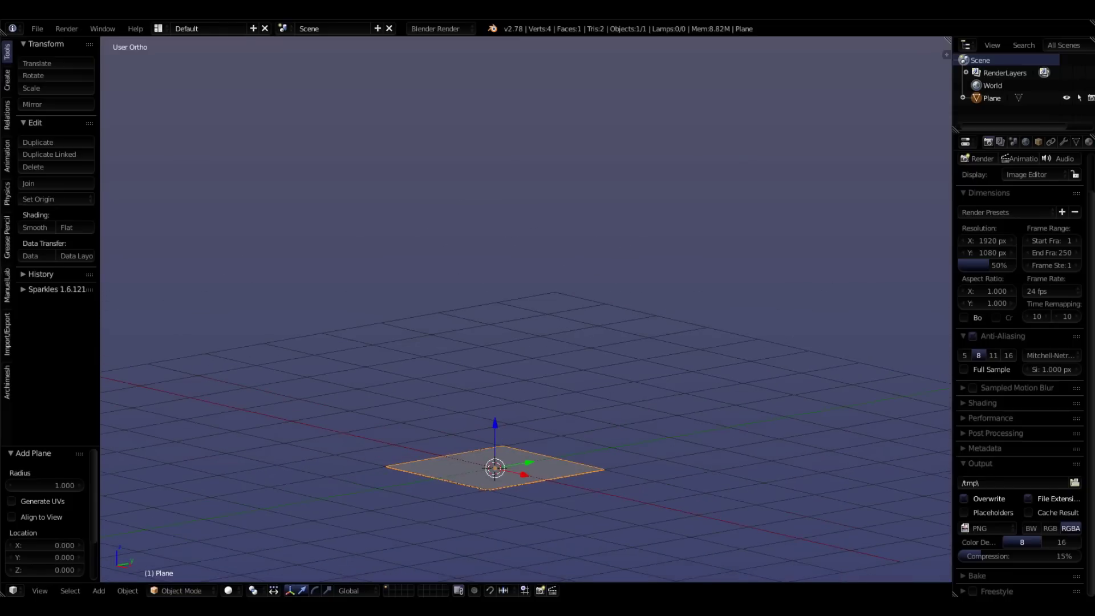
text(rx)
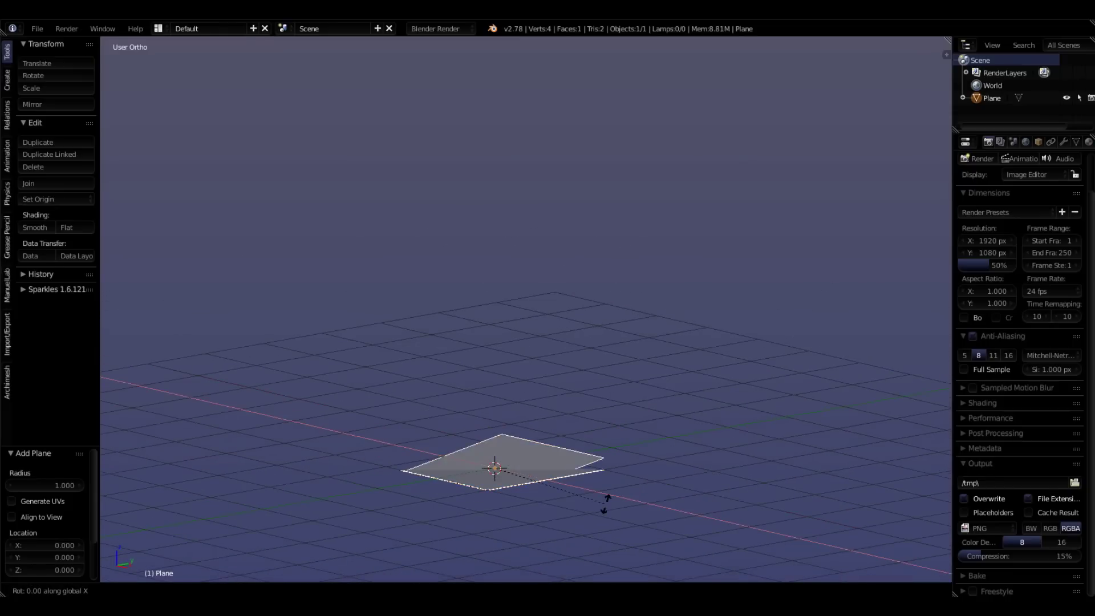
text(90)
key(Return)
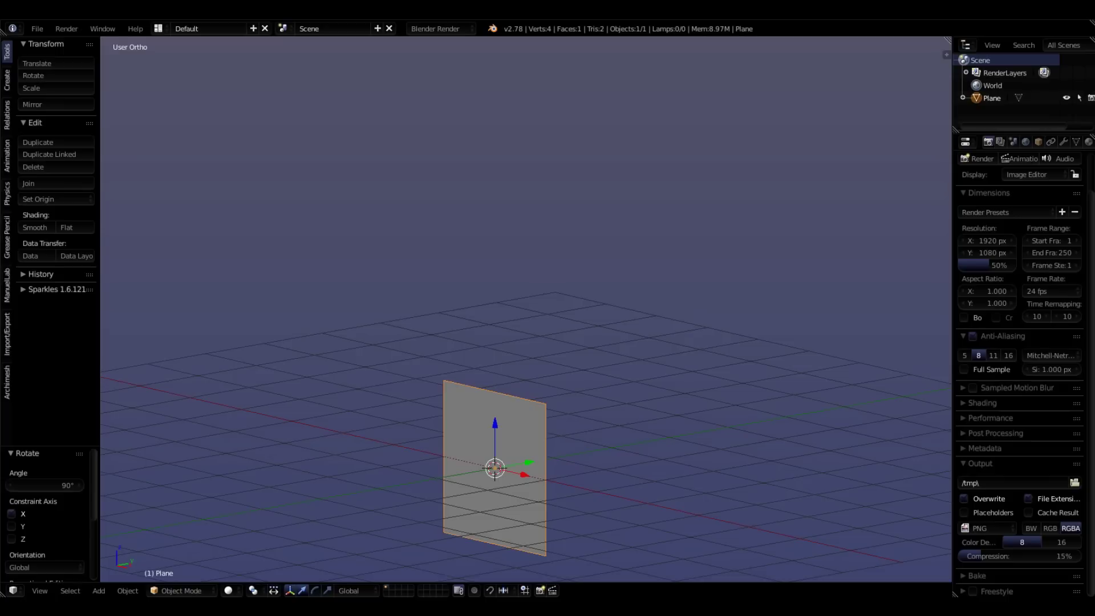
Step: Move the upright plane up by 1 unit along Z so its lower edge sits on the ground line
middle_drag(502, 457, 531, 457)
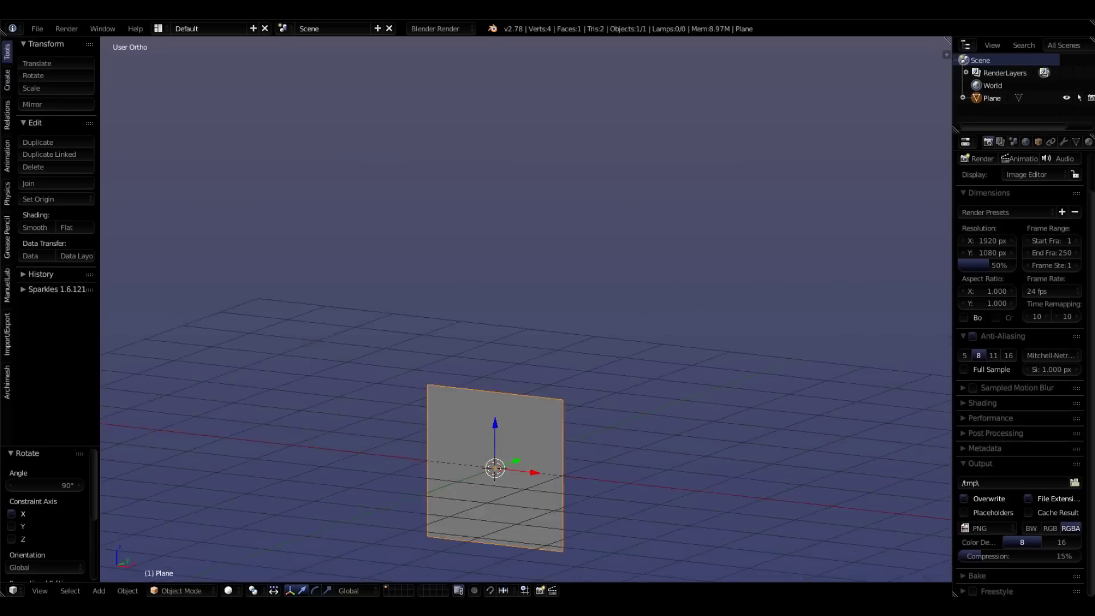
middle_drag(550, 308, 557, 311)
text(g)
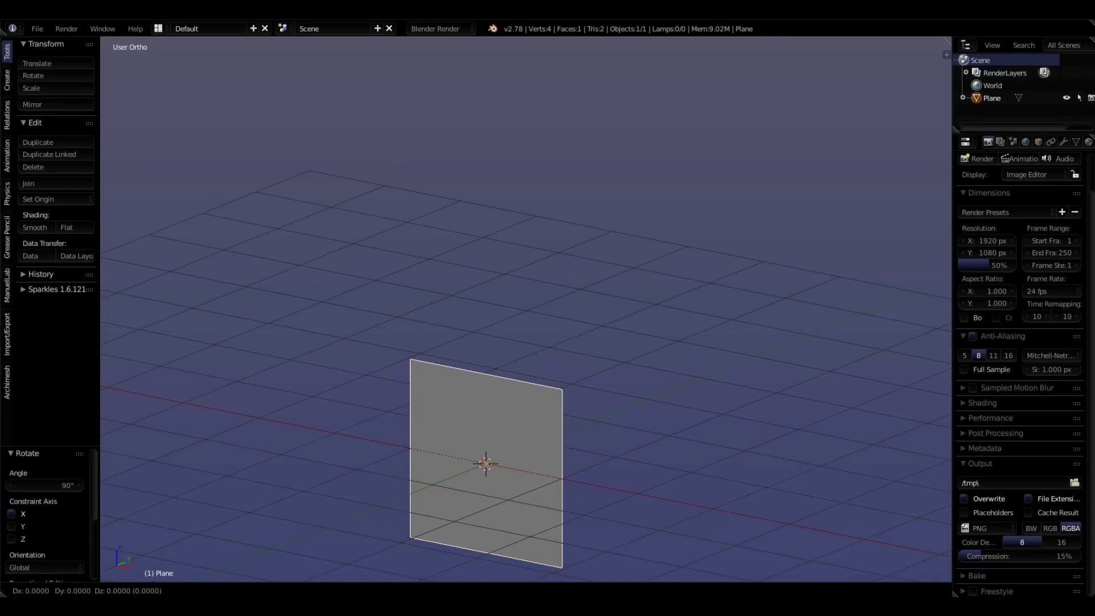
text(z1.)
key(Return)
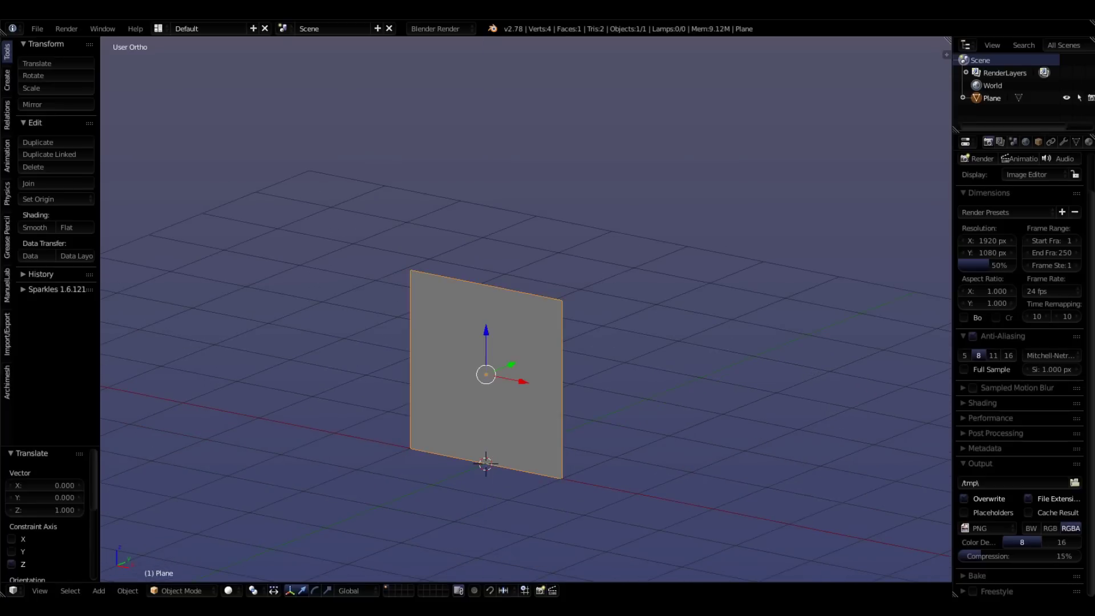
Step: In the front view, move the plane 1 unit along X so its lower corner sits on the origin
key(KP_1)
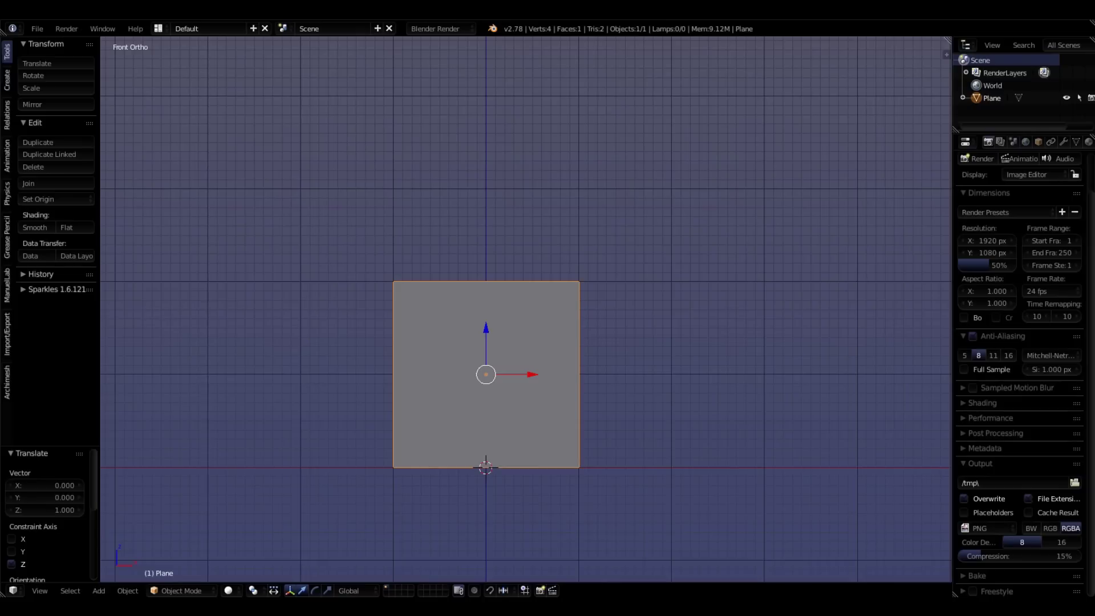
key(g)
key(x)
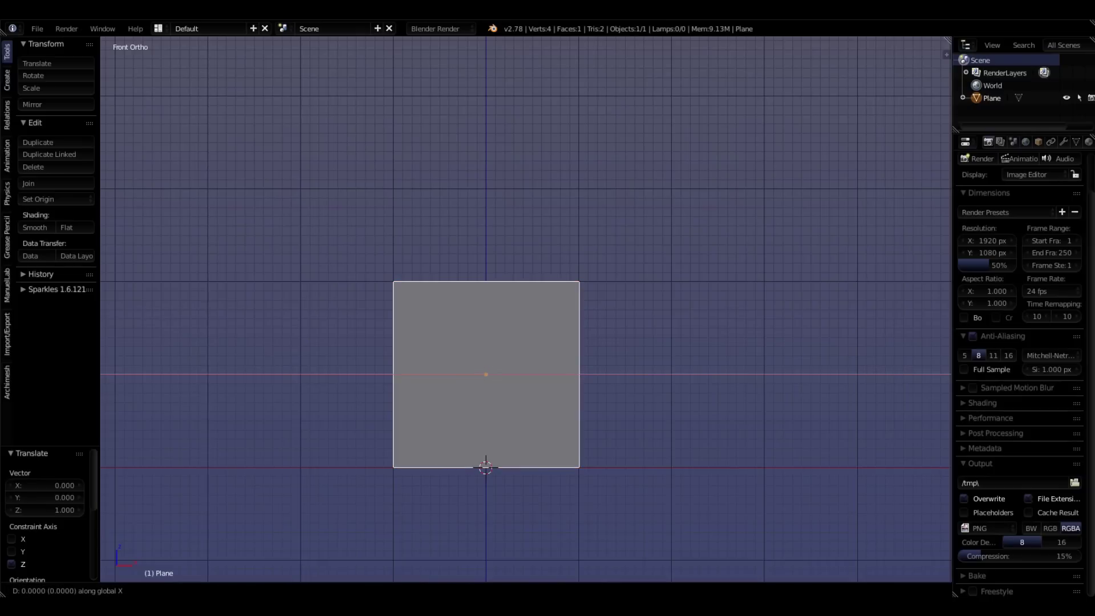
key(1)
key(Return)
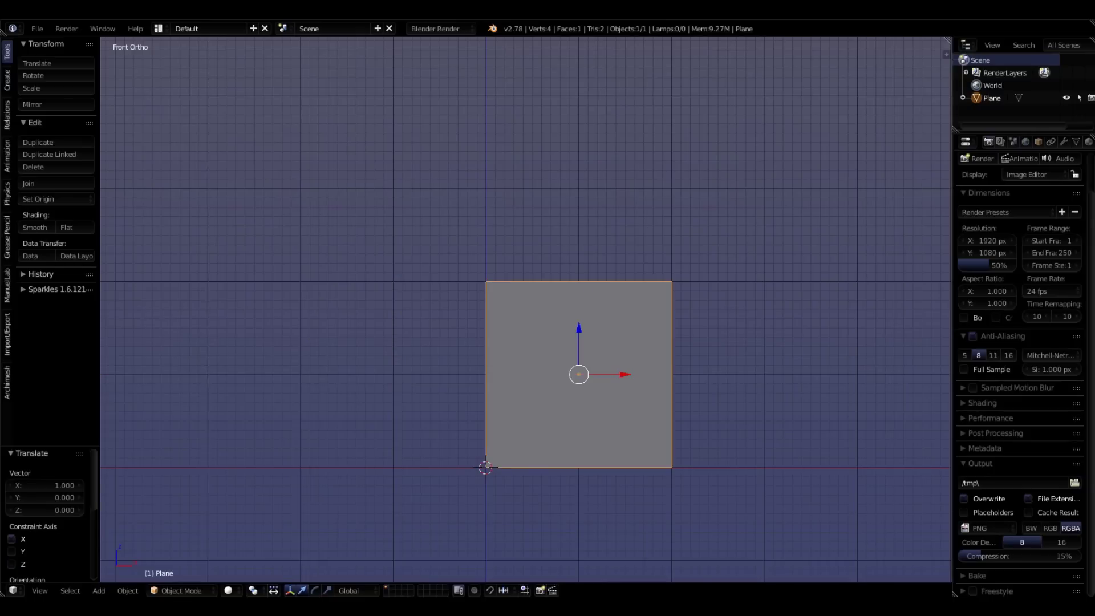
Step: Bring up the reference picture of the street and examine the building's facade, then move the picture out of the way
scroll(500, 489, up, 1)
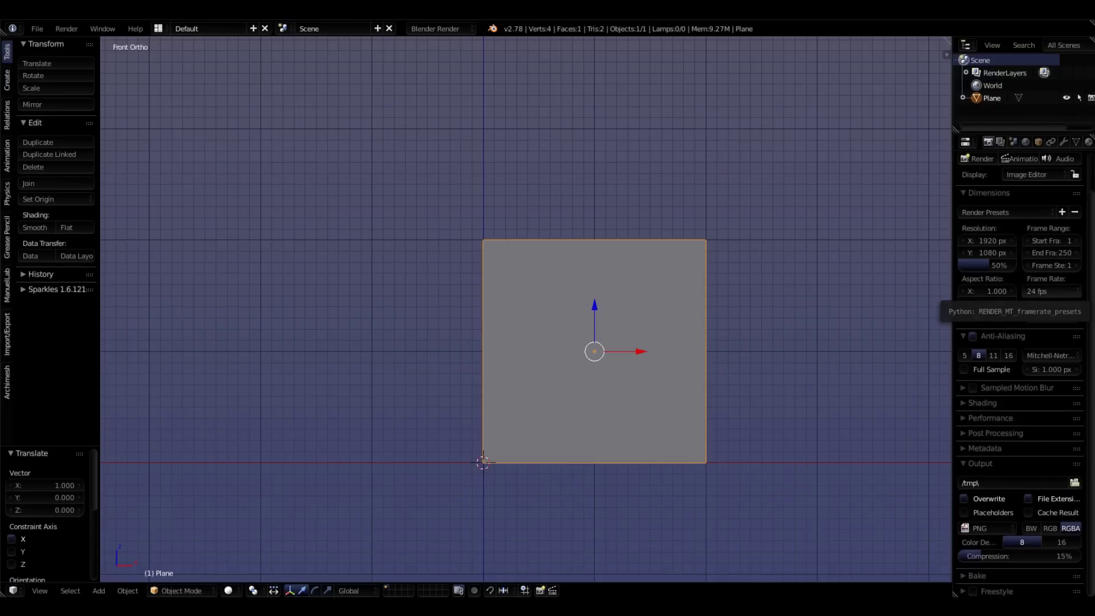
drag(1094, 62, 638, 42)
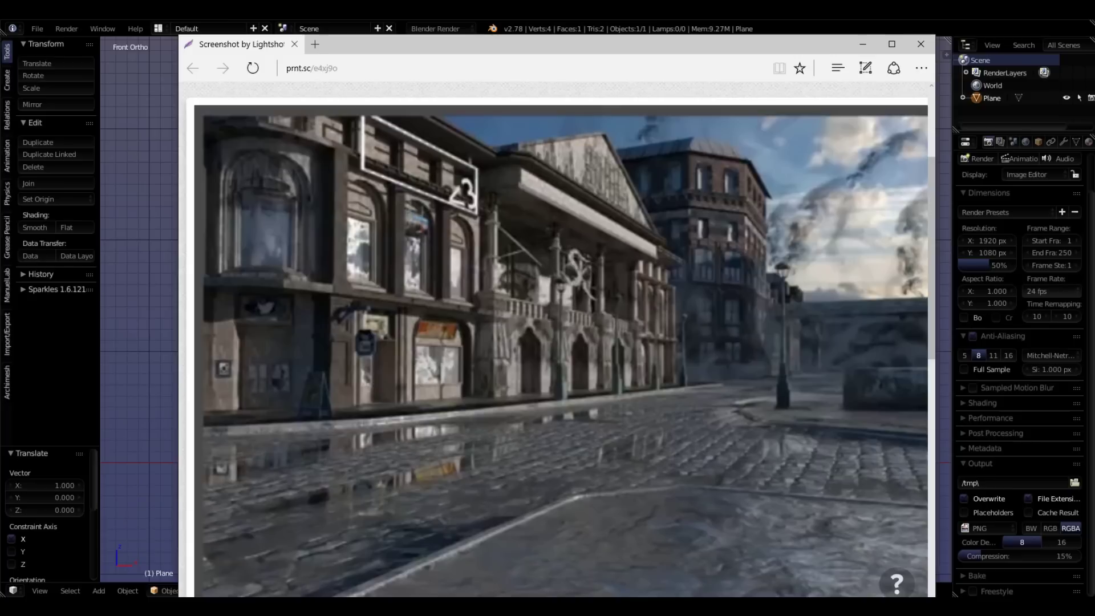
drag(538, 47, 1094, 64)
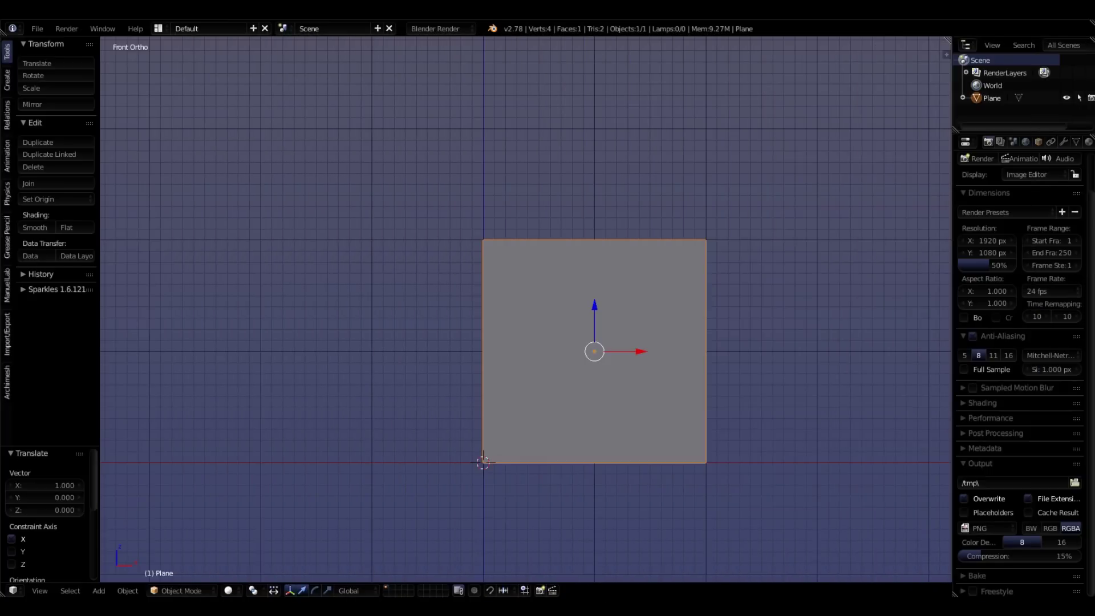
Step: Enter Edit Mode on the plane and select the two vertices of its right-hand edge
key(Tab)
right_click(707, 239)
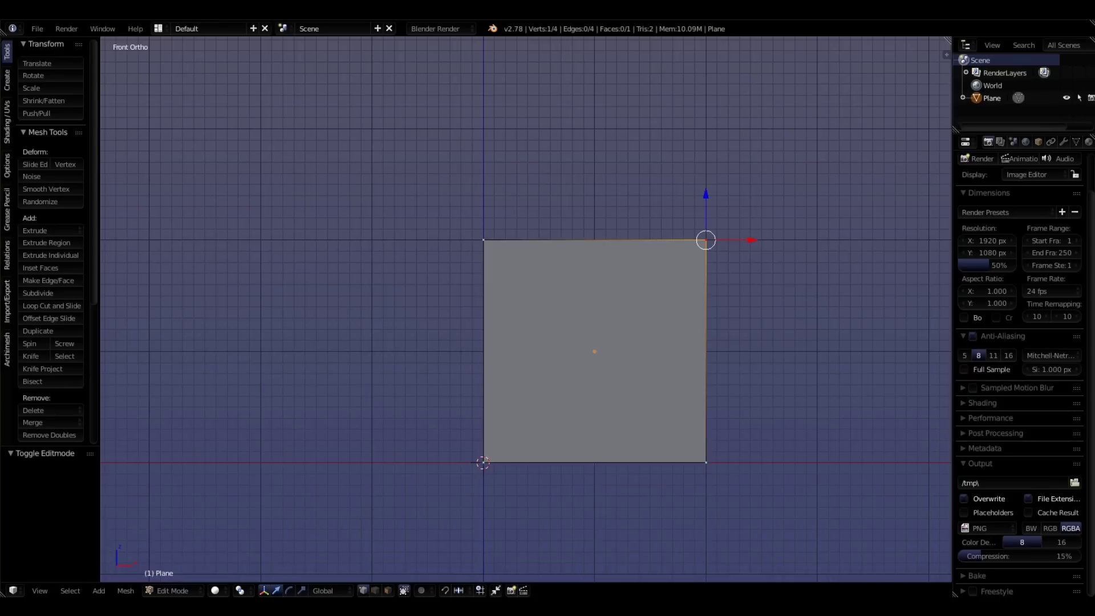
shift+right_click(707, 462)
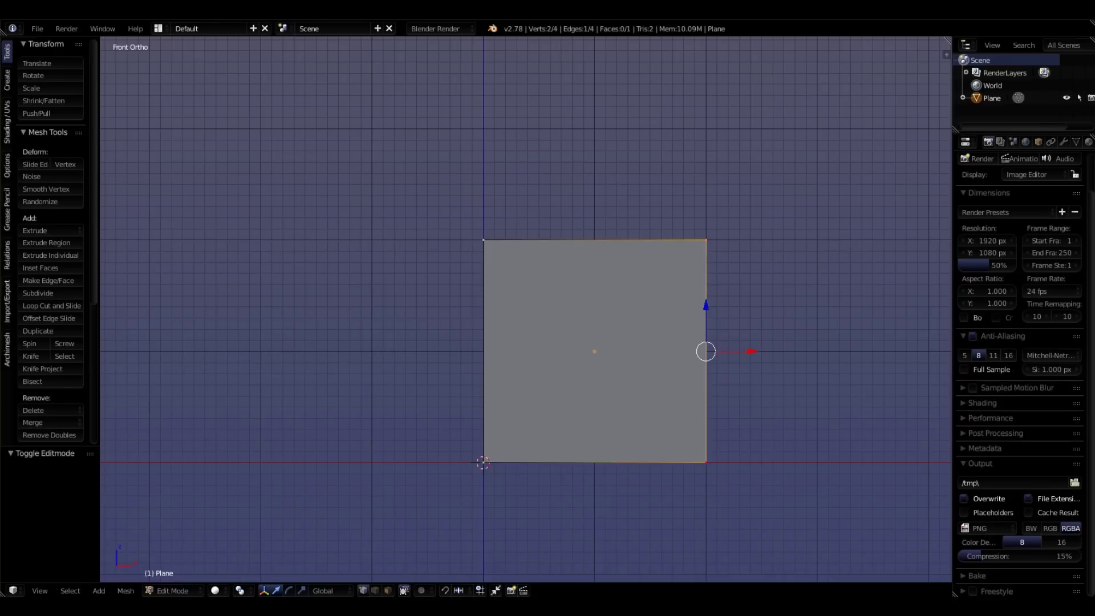
key(g)
key(x)
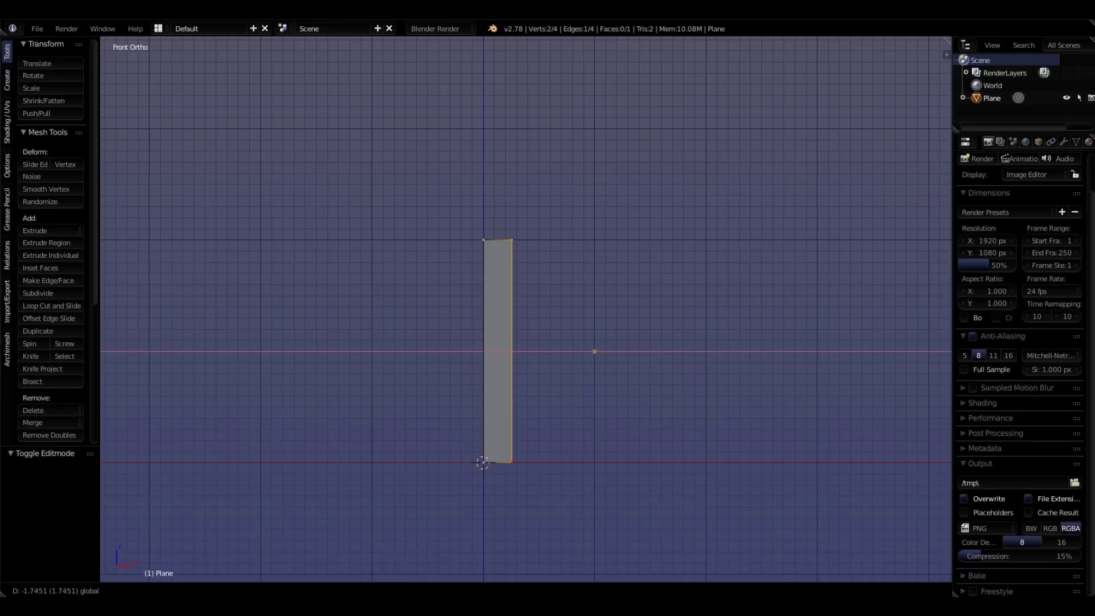
key(Return)
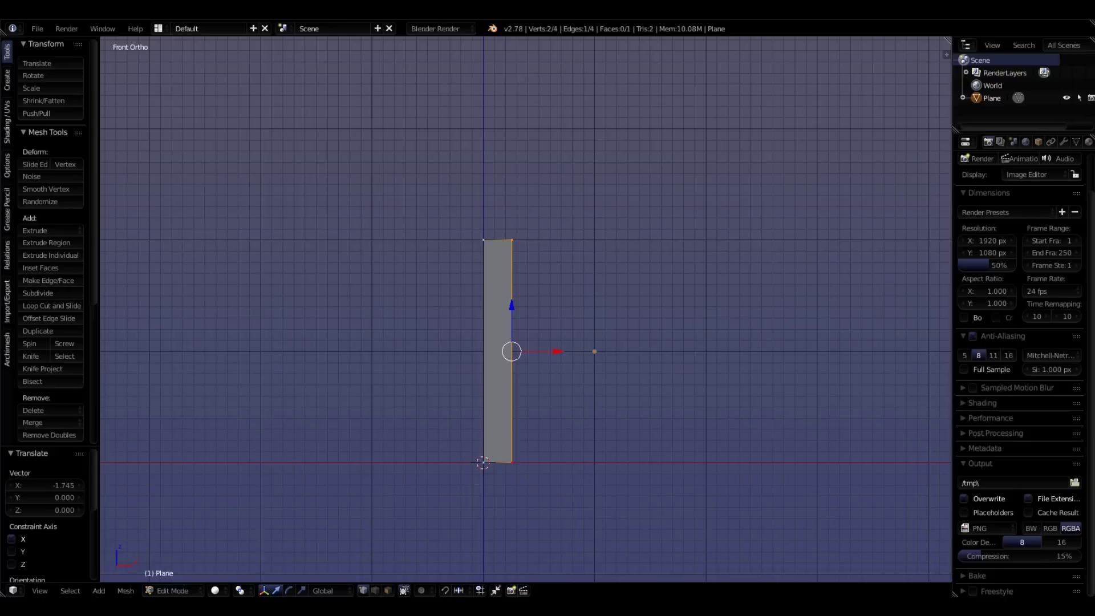
key(ctrl+z)
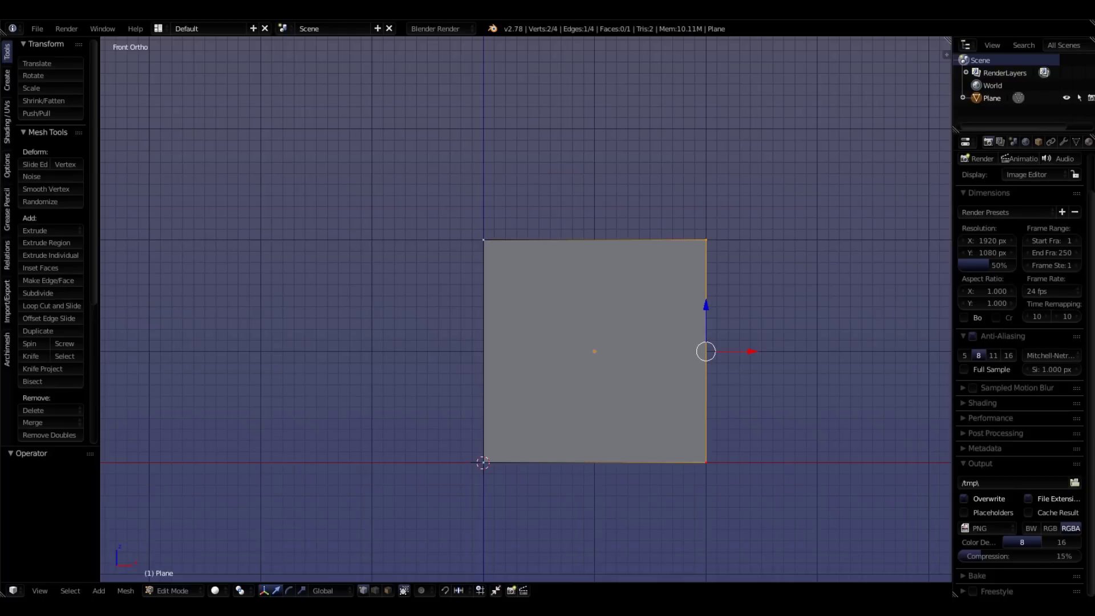
click(752, 352)
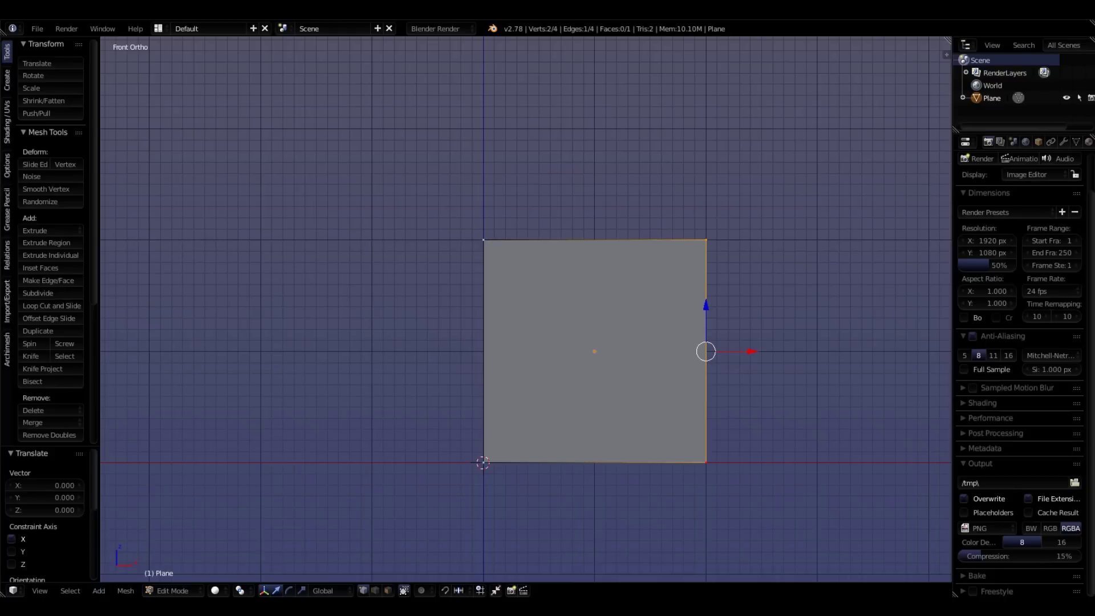
key(ctrl+z)
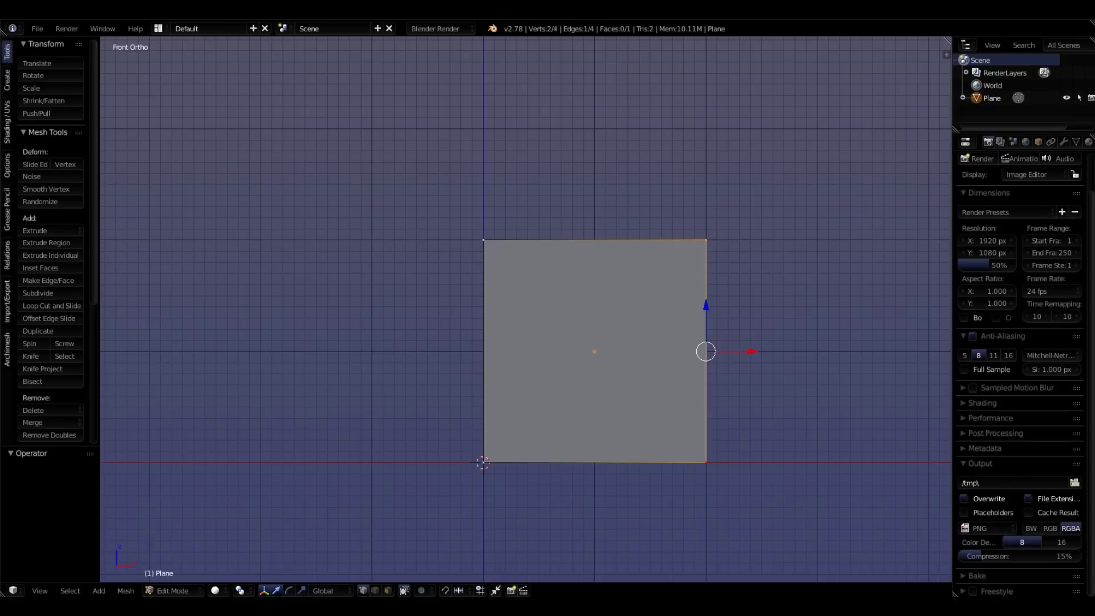
Step: Move the plane's selected right-hand edge by -1.75 along X to make a narrow vertical strip
key(g)
key(x)
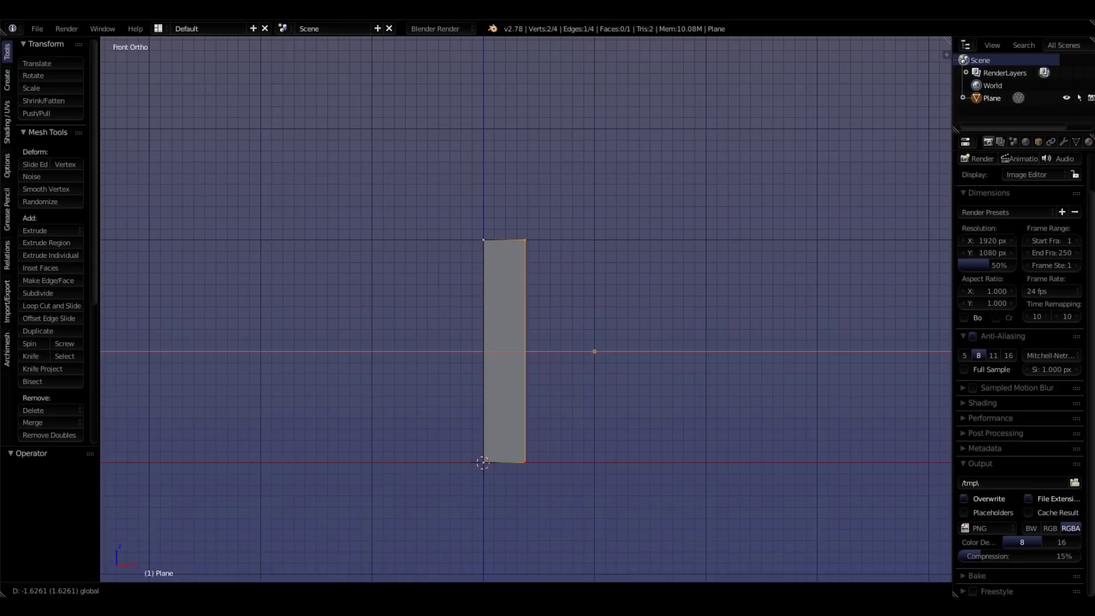
text(-1.75)
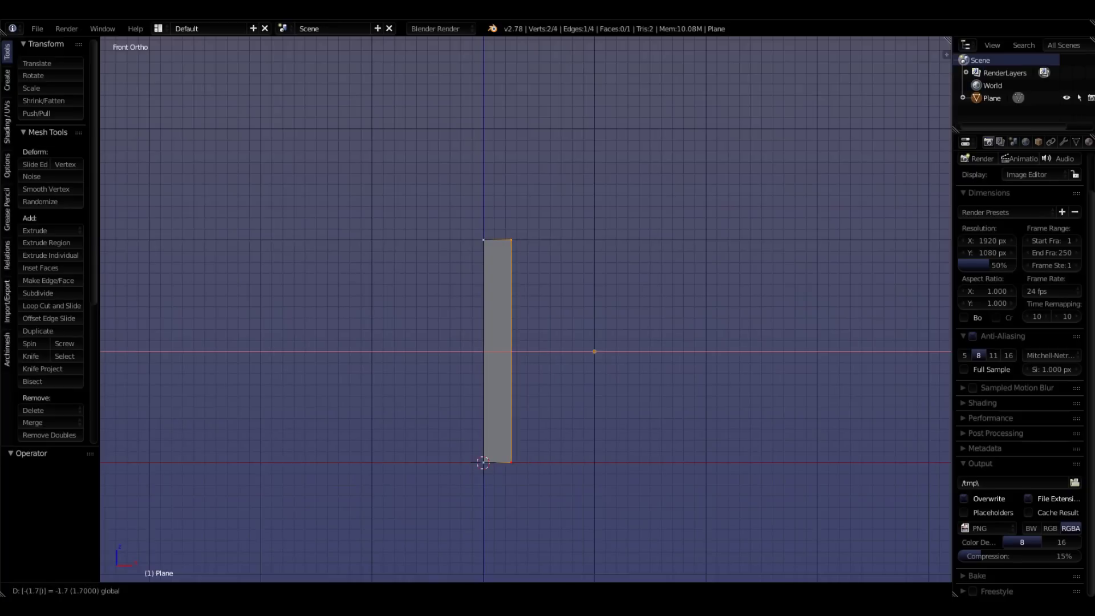
key(Return)
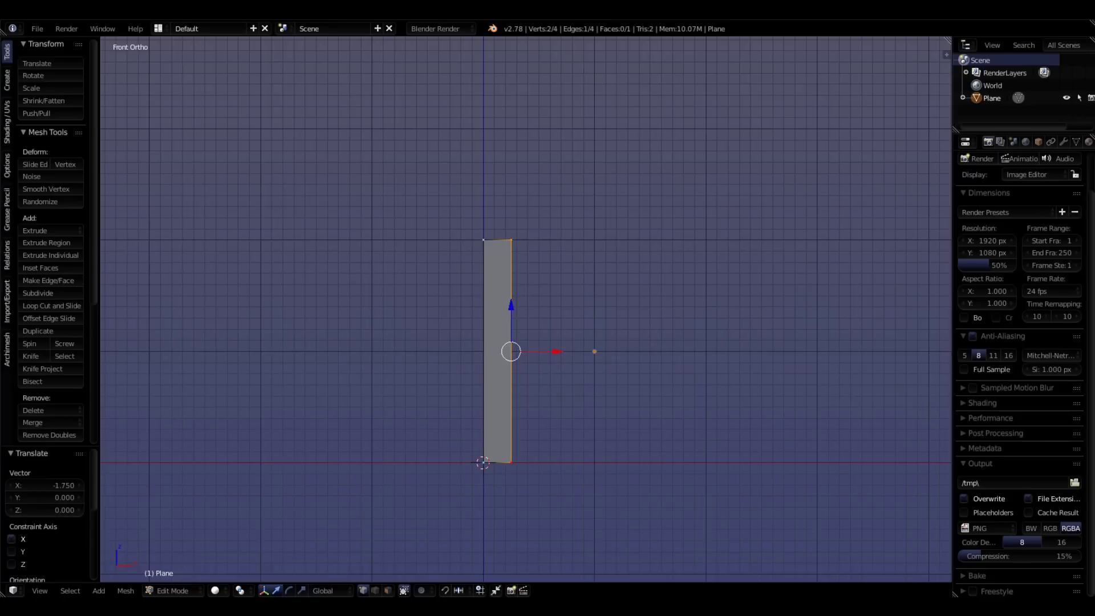
Step: Select the strip's two upper vertices and turn on the edge Length display to check the upper edge's width
scroll(532, 231, up, 3)
right_click(448, 247)
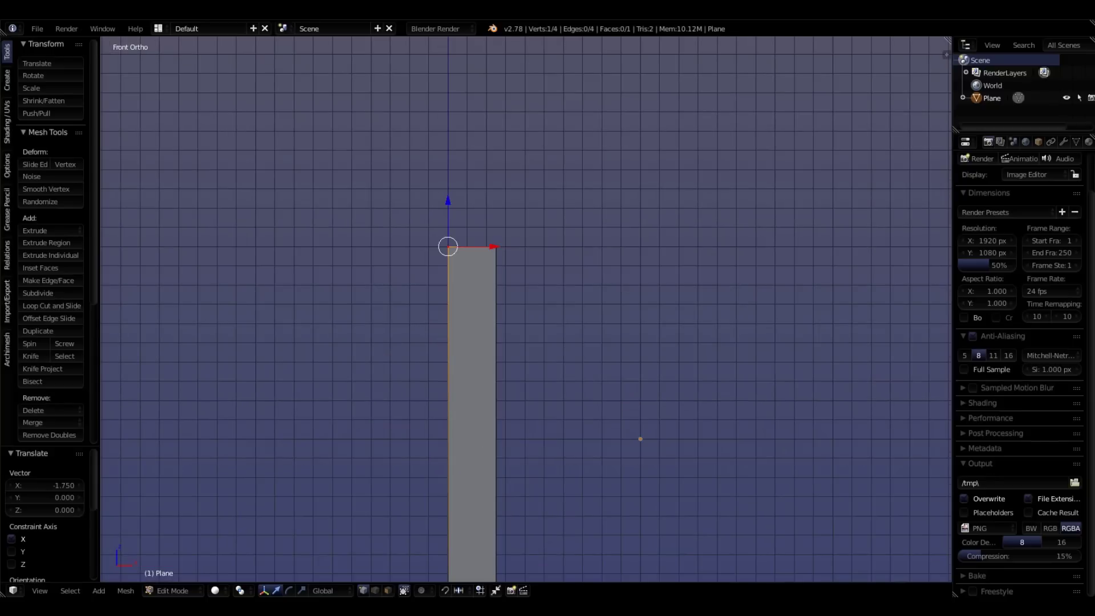
shift+right_click(496, 247)
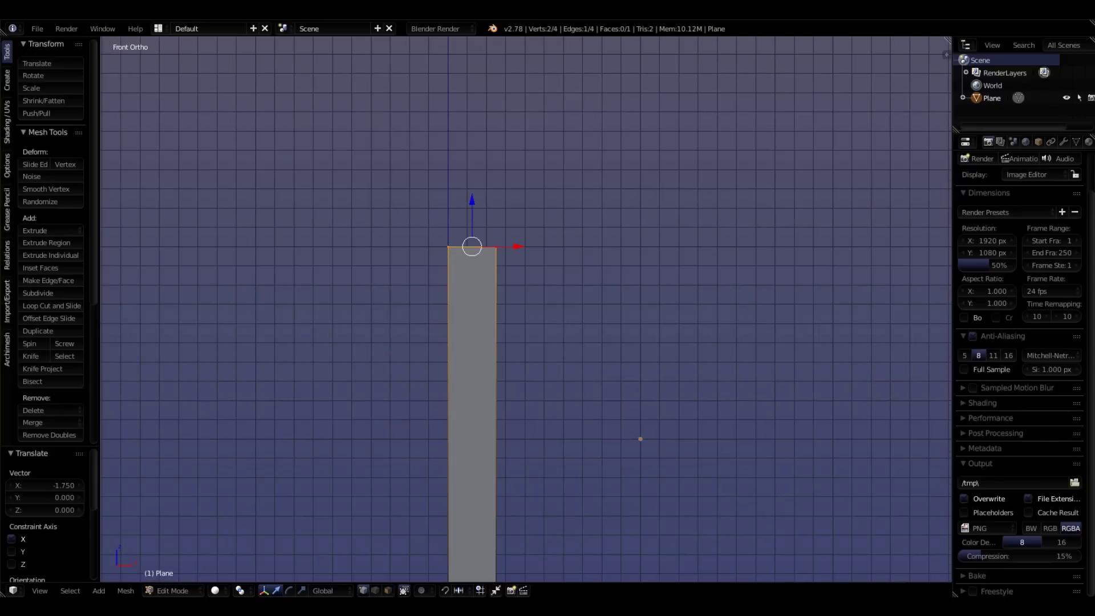
key(n)
scroll(890, 308, down, 15)
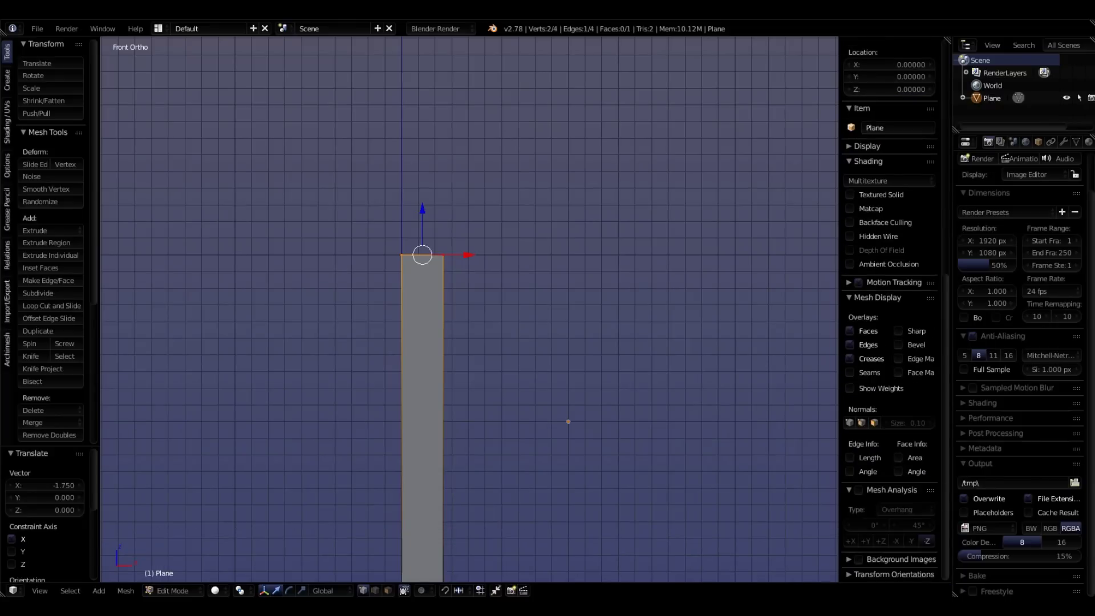
click(852, 458)
scroll(459, 202, up, 7)
scroll(462, 377, up, 8)
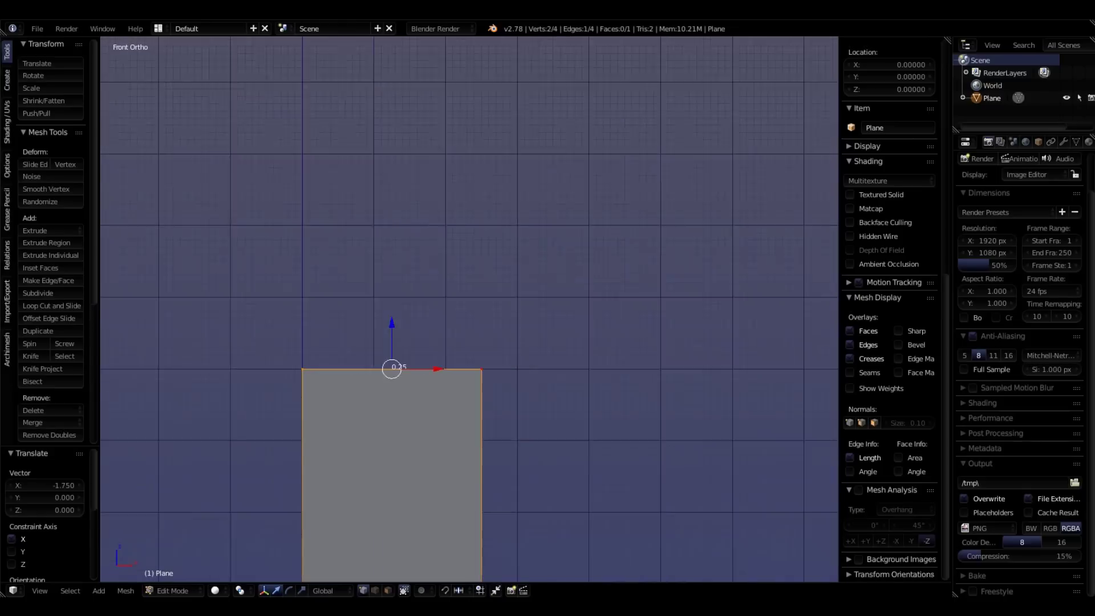
scroll(492, 397, up, 2)
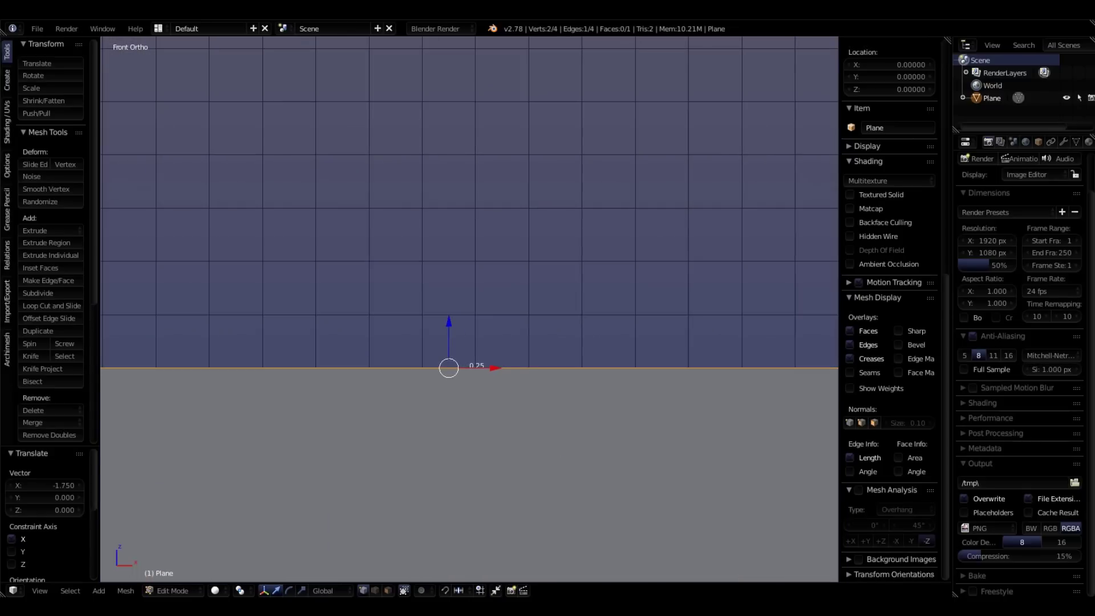
scroll(516, 362, down, 12)
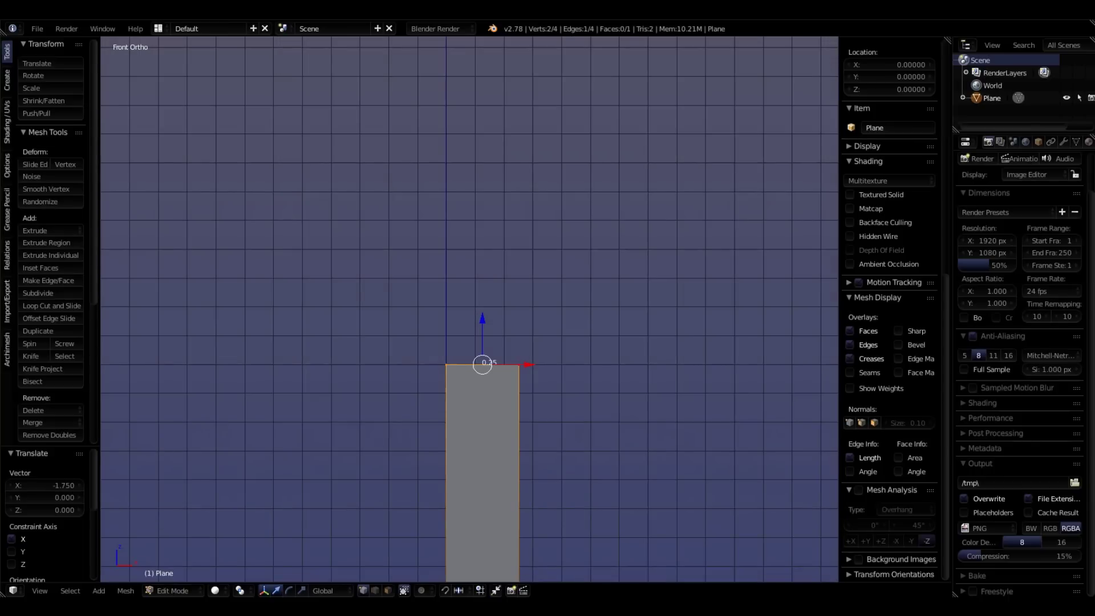
Step: Select the strip's left-hand vertical edge and extrude it 0.25 along Y to form a side return
scroll(521, 369, down, 4)
middle_drag(521, 369, 548, 389)
scroll(545, 399, up, 2)
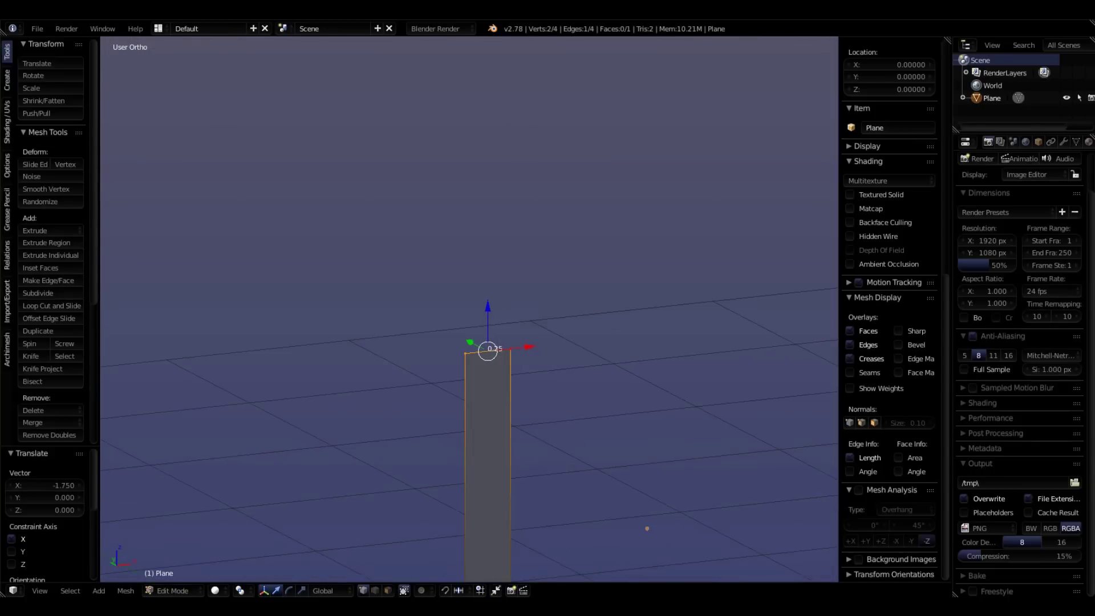
middle_drag(647, 528, 592, 381)
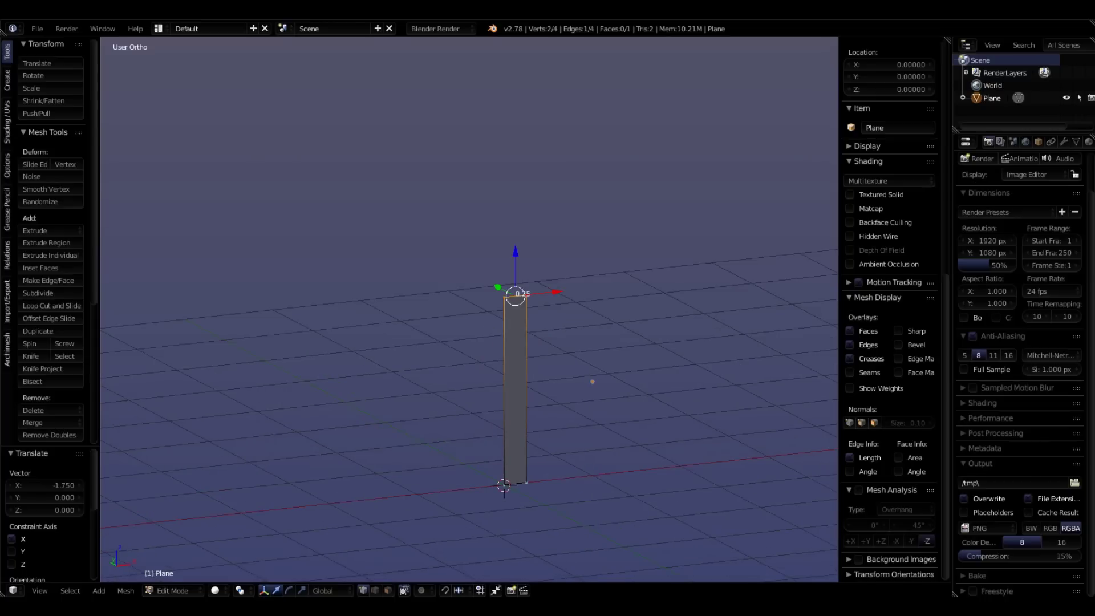
right_click(504, 298)
shift+right_click(504, 485)
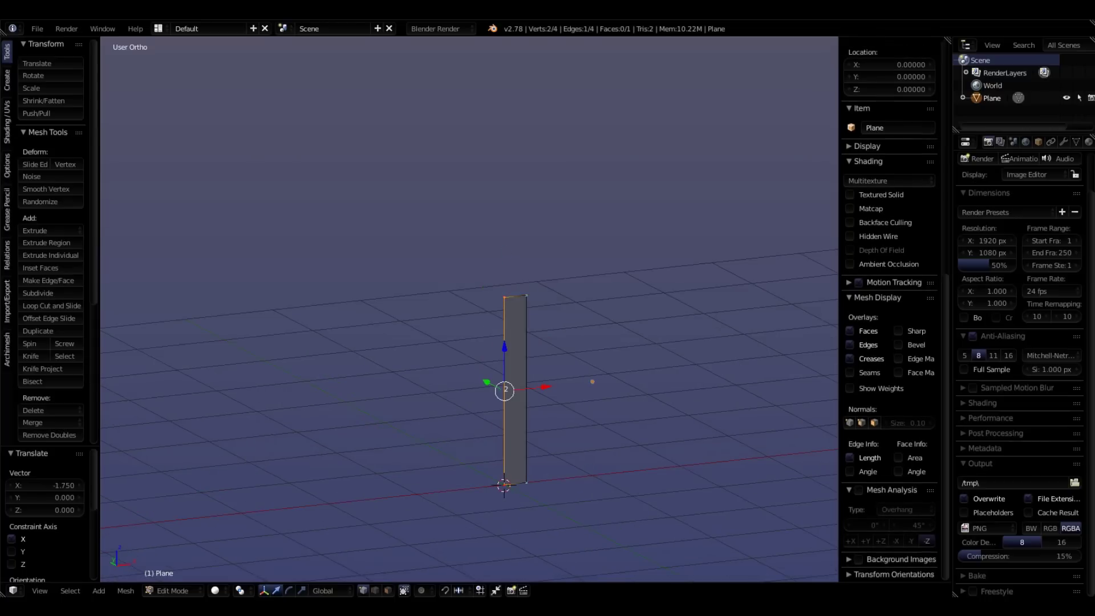
middle_drag(592, 381, 599, 393)
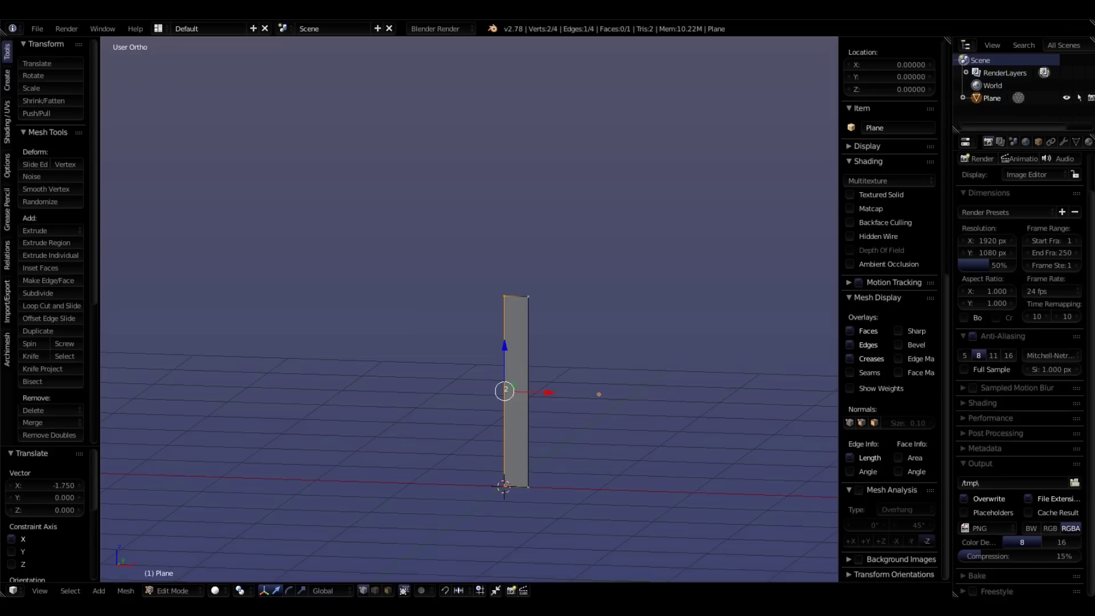
middle_drag(599, 393, 588, 386)
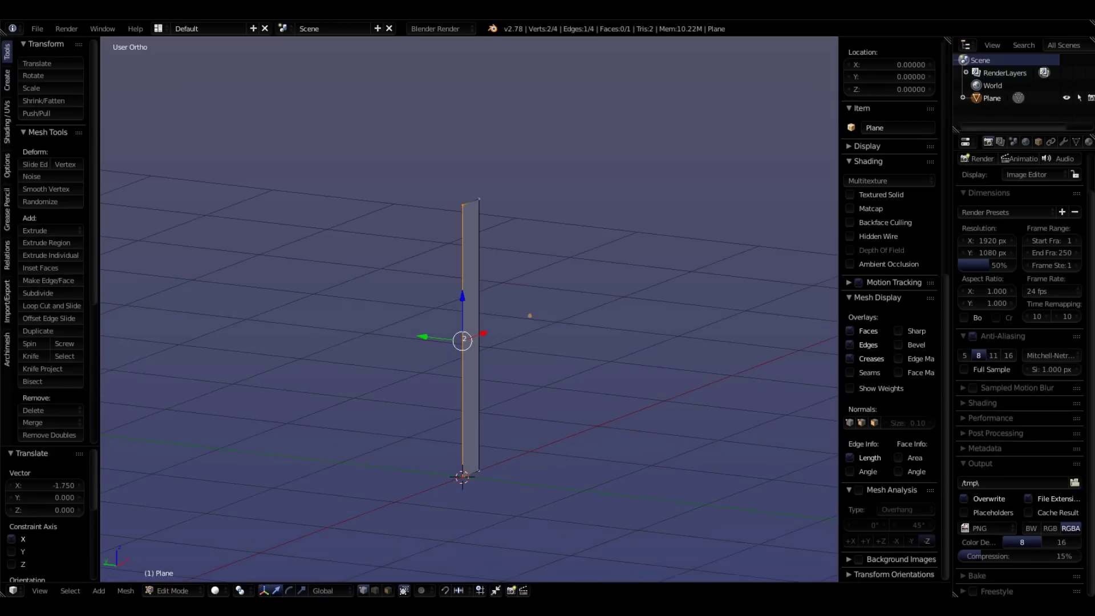
key(e)
text(y)
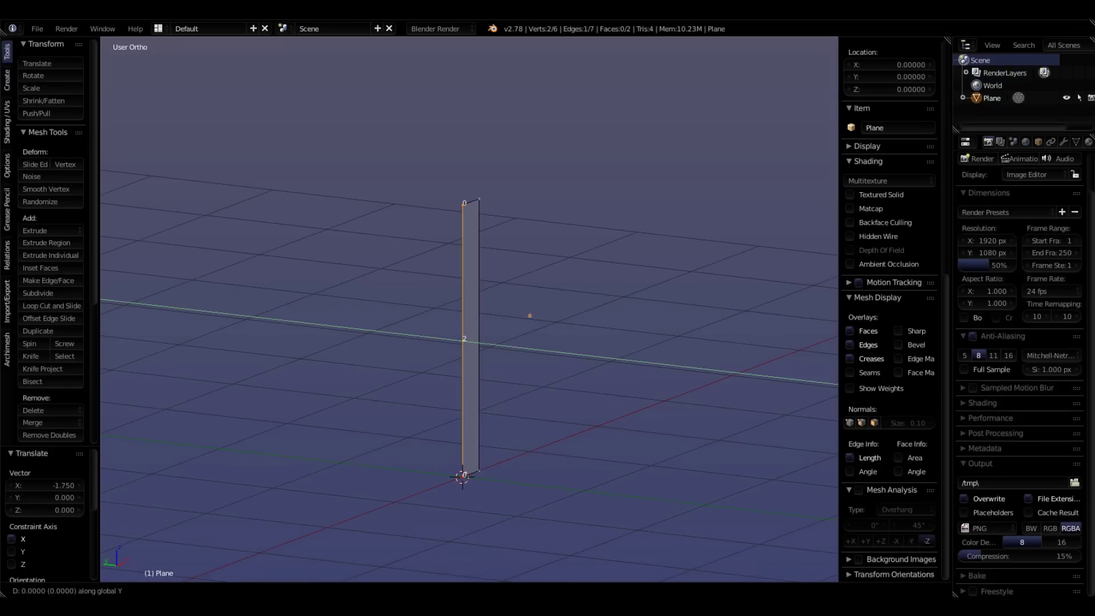
text(0.25)
key(Return)
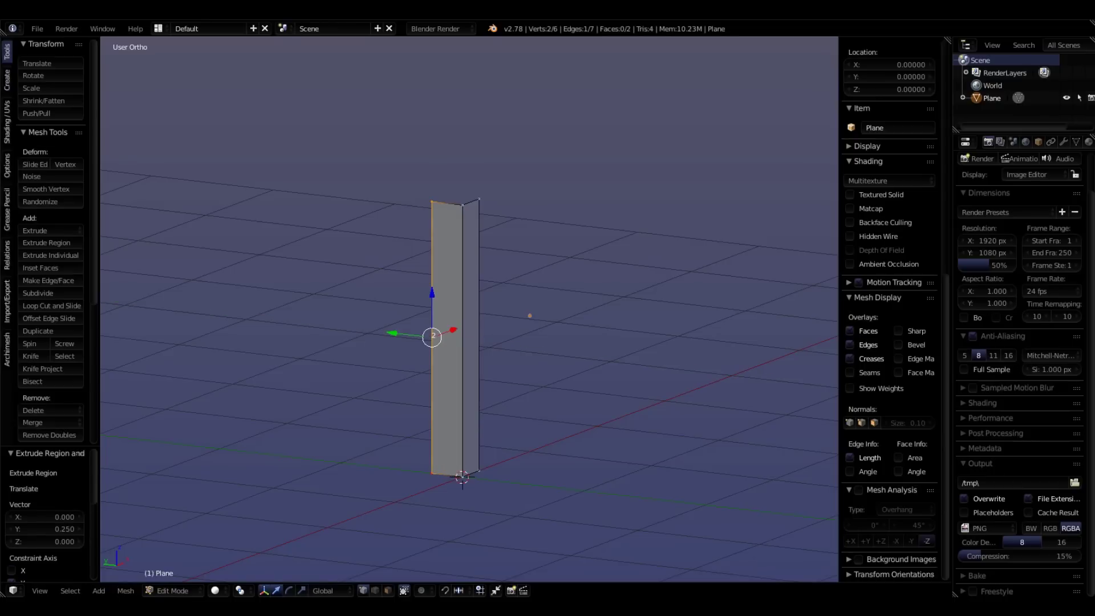
Step: Extrude the rear vertical edge of the side return by -2 along X to form the recessed wall
scroll(486, 280, down, 4)
middle_drag(487, 280, 437, 279)
scroll(435, 306, up, 4)
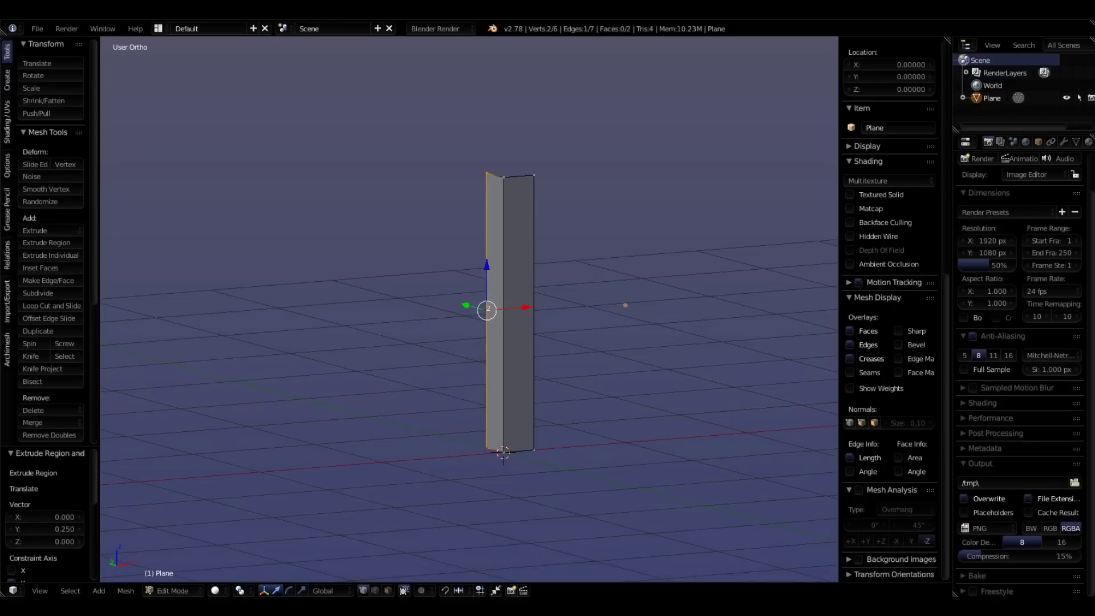
key(e)
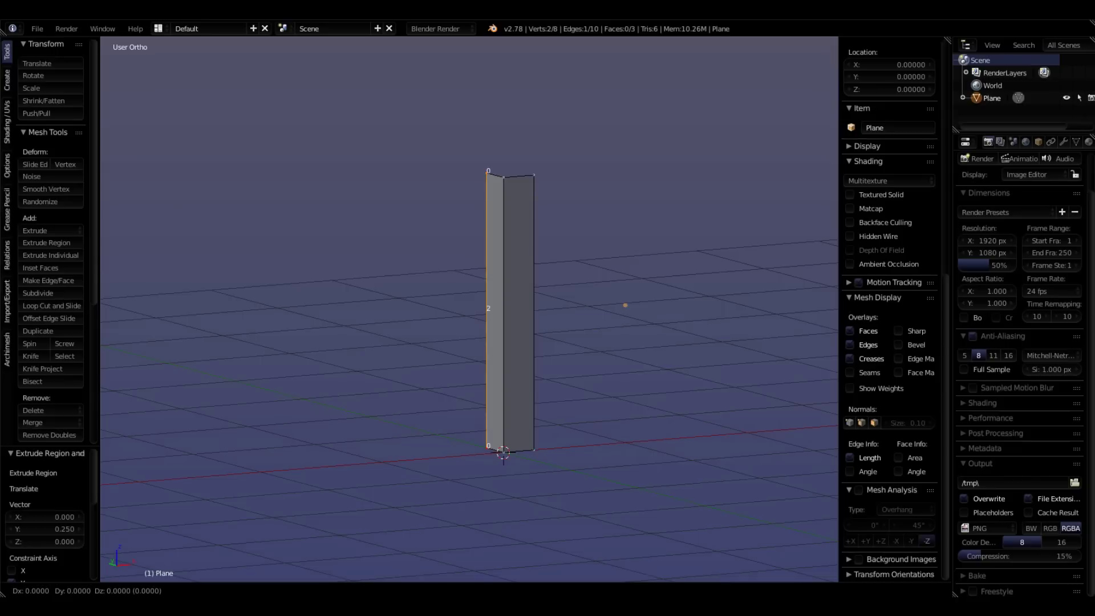
key(x)
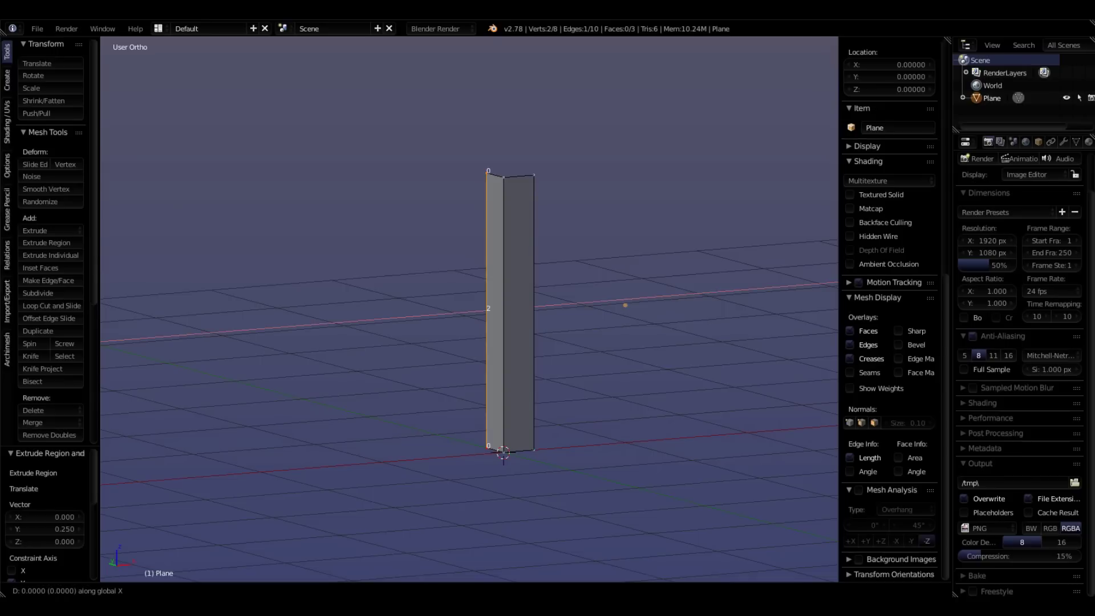
text(-2)
key(Return)
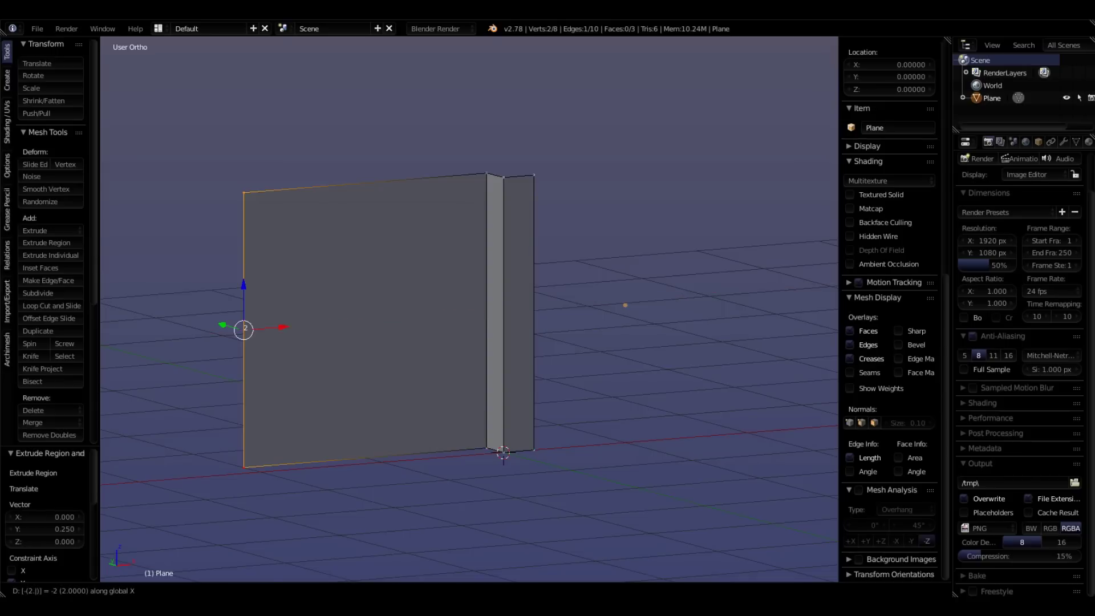
Step: Extrude the recessed wall's free vertical edge by -0.25 along Y to form the opposite side return
scroll(469, 308, down, 4)
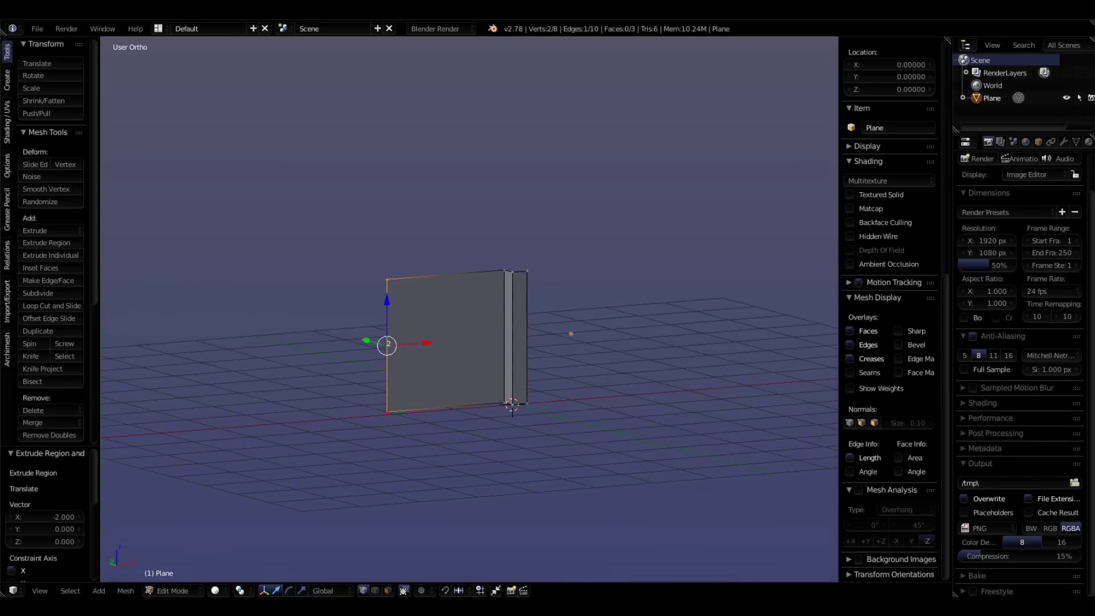
key(KP_1)
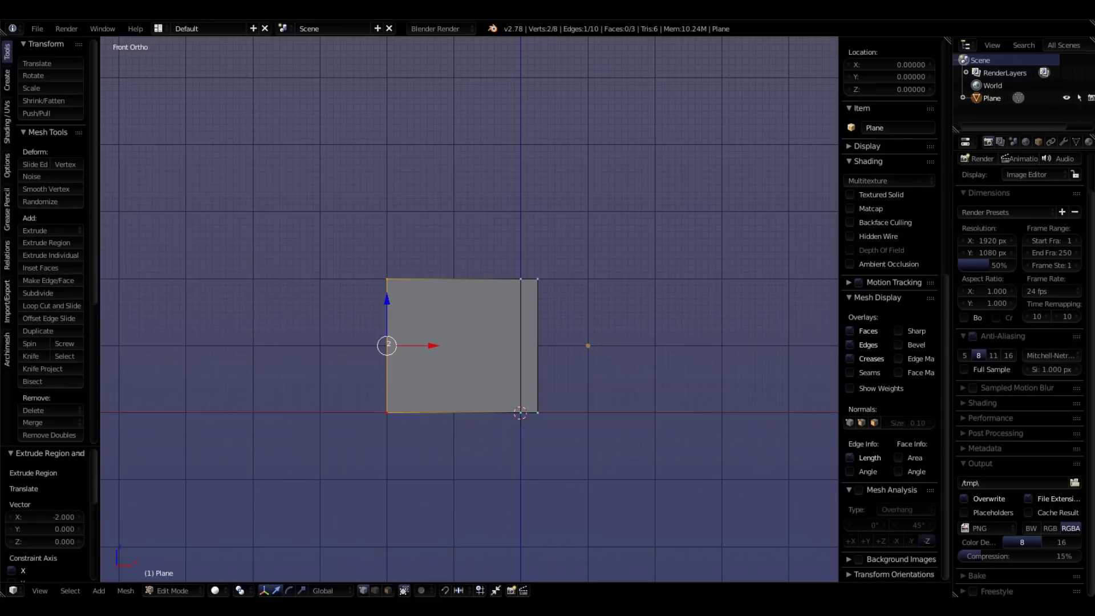
middle_drag(254, 285, 398, 365)
scroll(358, 341, up, 3)
scroll(397, 365, up, 2)
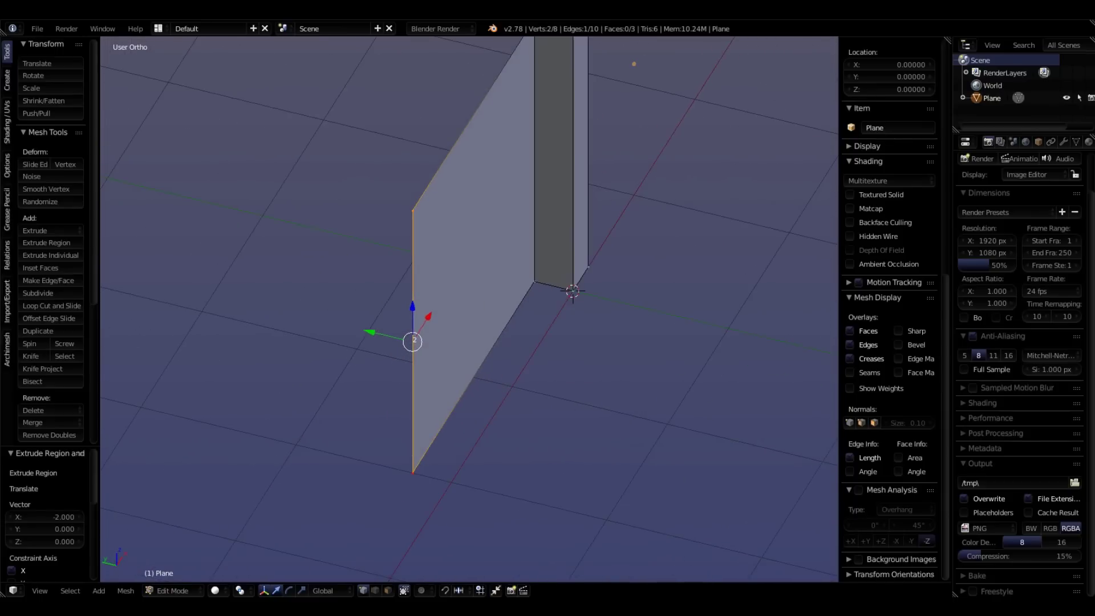
key(e)
text(y)
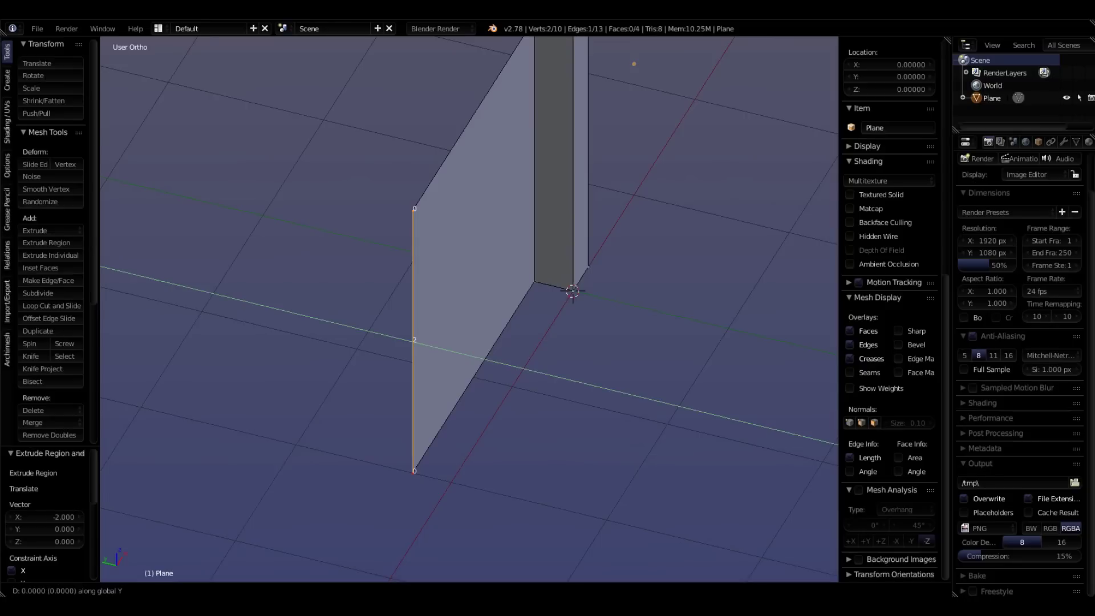
text(-.25)
key(Return)
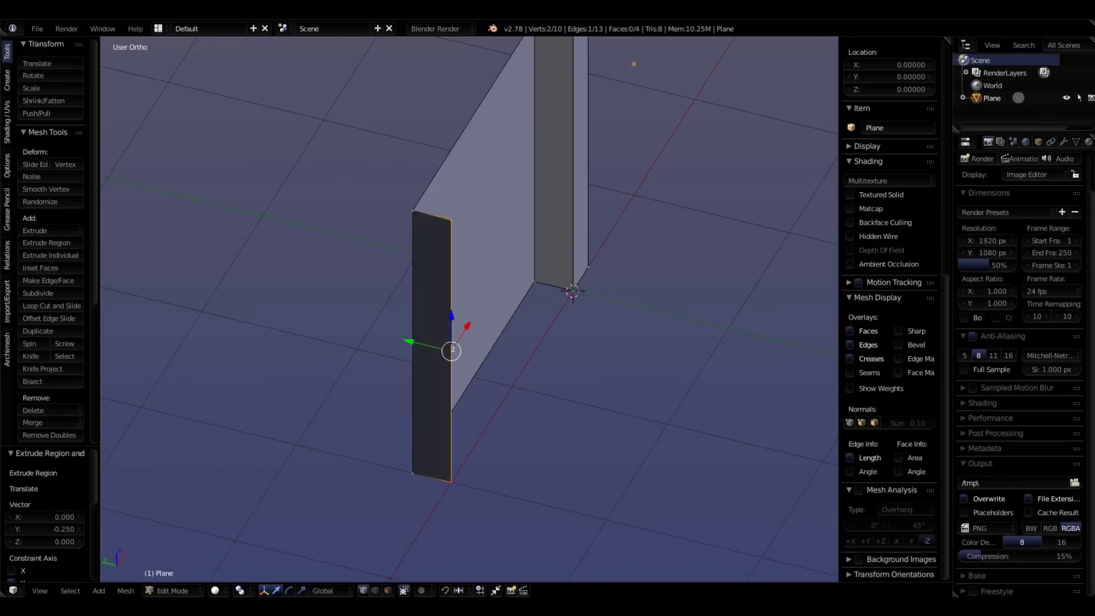
Step: Extrude the front vertical edge of the new side return by -0.25 along X to form the second front strip
middle_drag(547, 405, 465, 416)
scroll(465, 416, down, 1)
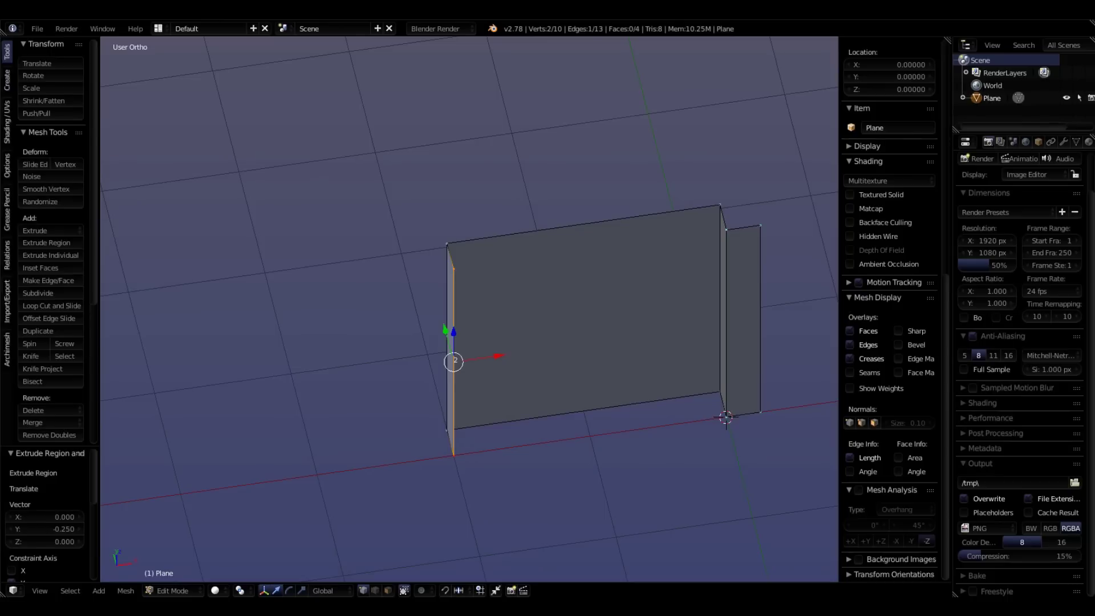
text(ex-.25)
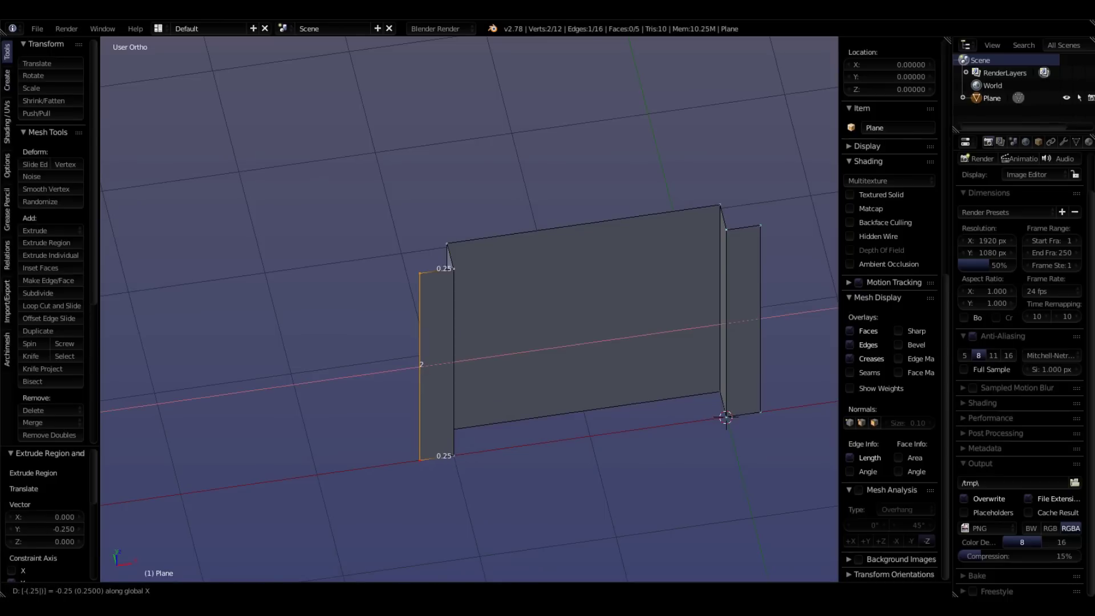
key(Return)
middle_drag(465, 416, 436, 436)
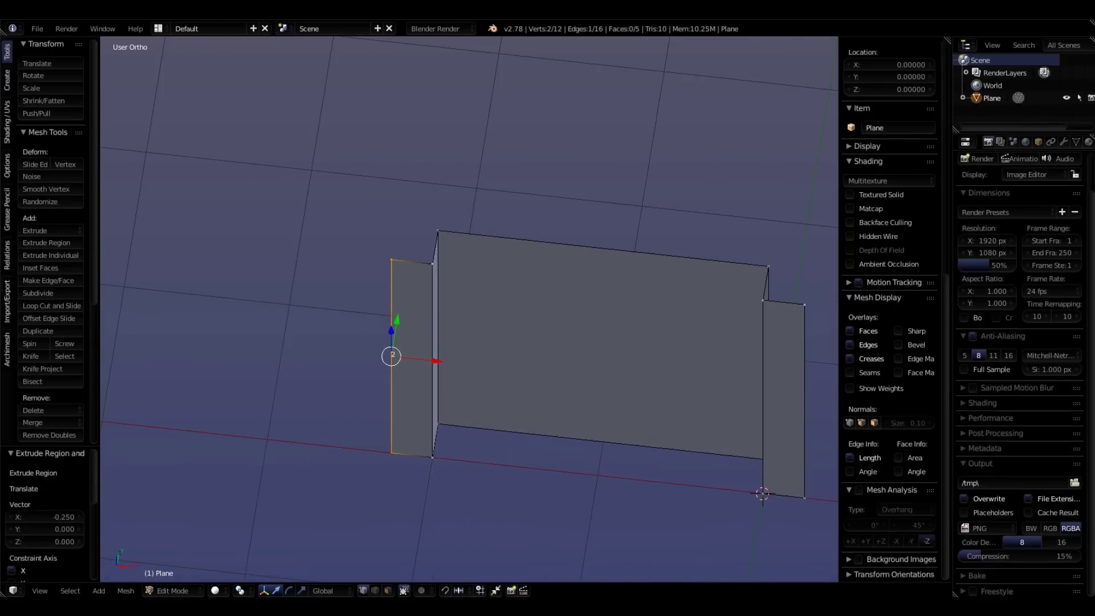
Step: Examine the open upper side of the recess between the two front strips from several angles
scroll(635, 367, down, 7)
mouse_move(635, 367)
middle_down()
mouse_move(634, 316)
mouse_move(635, 345)
middle_up()
scroll(635, 345, up, 6)
scroll(552, 291, up, 3)
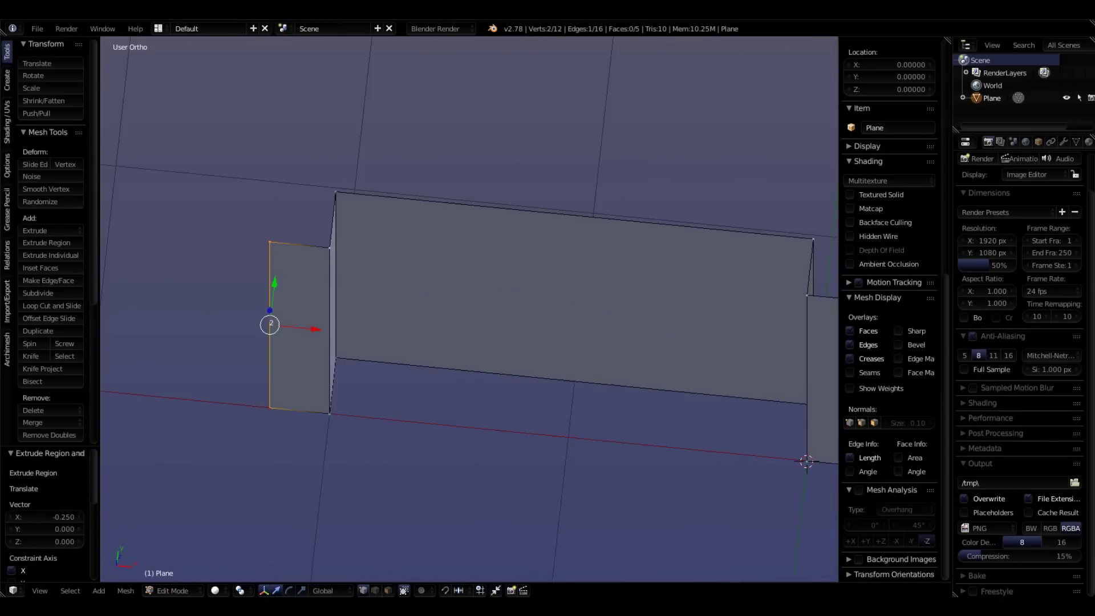
middle_drag(551, 292, 555, 259)
scroll(667, 161, down, 1)
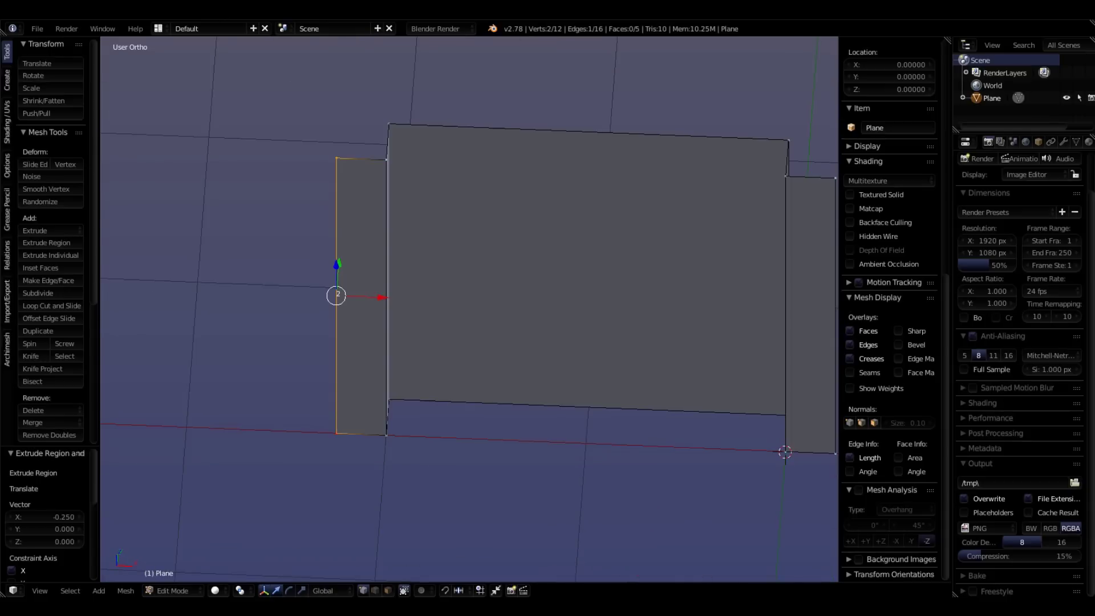
scroll(514, 419, down, 4)
middle_drag(514, 418, 469, 348)
scroll(513, 351, up, 1)
middle_drag(570, 365, 591, 395)
scroll(593, 396, down, 1)
scroll(407, 291, up, 4)
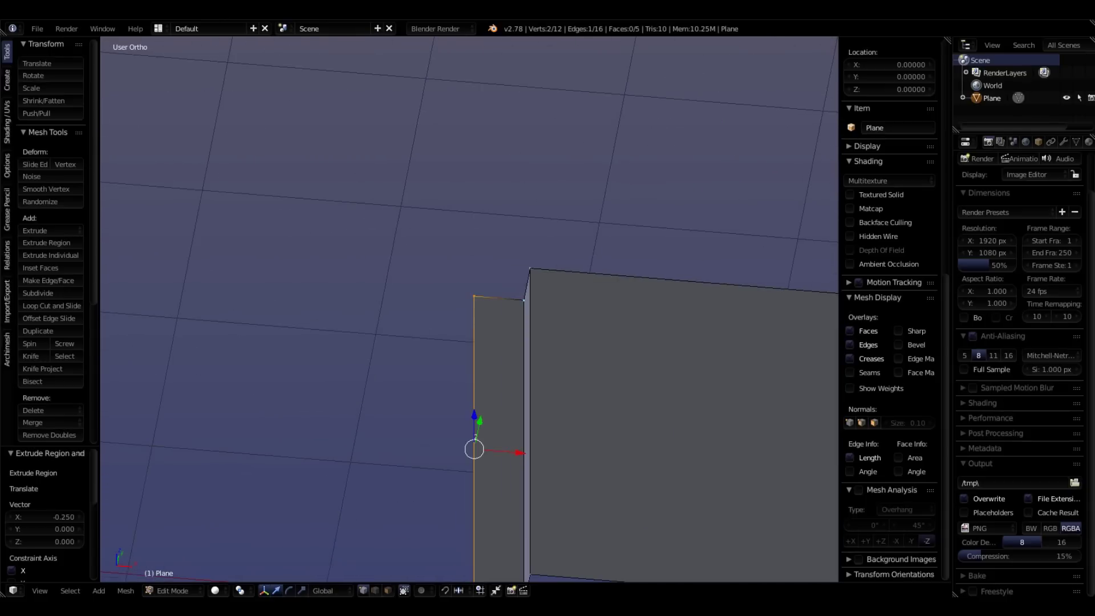
Step: Select the four upper corner vertices of the recess and fill them with a face to close its top
right_click(530, 269)
shift+right_click(524, 301)
scroll(274, 292, down, 4)
scroll(503, 296, up, 5)
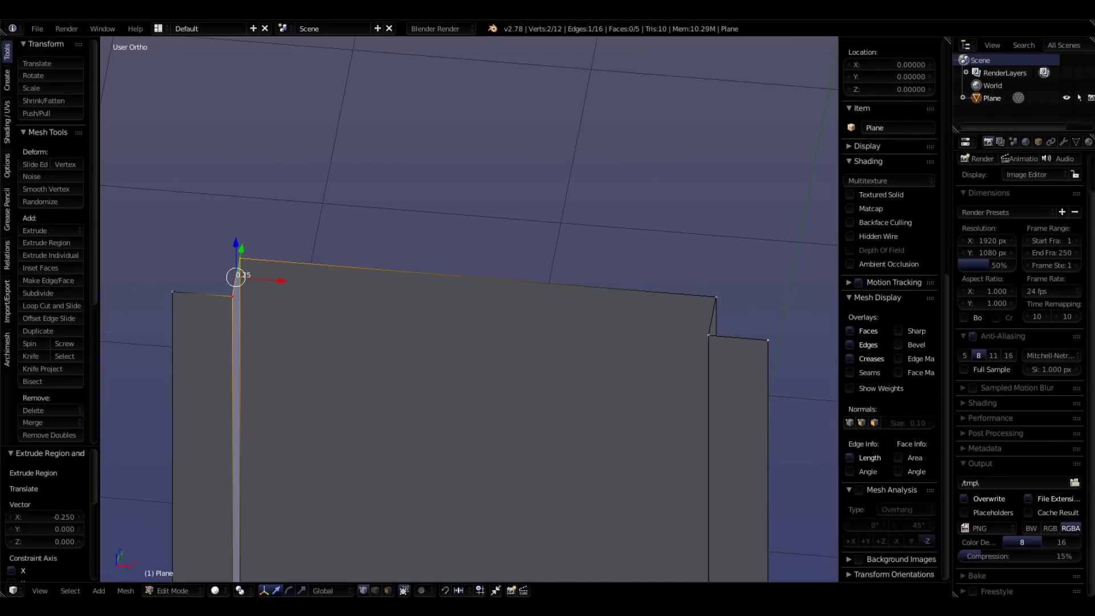
shift+right_click(716, 297)
shift+right_click(709, 335)
middle_drag(707, 334, 619, 395)
scroll(610, 363, up, 2)
key(f)
scroll(609, 364, down, 3)
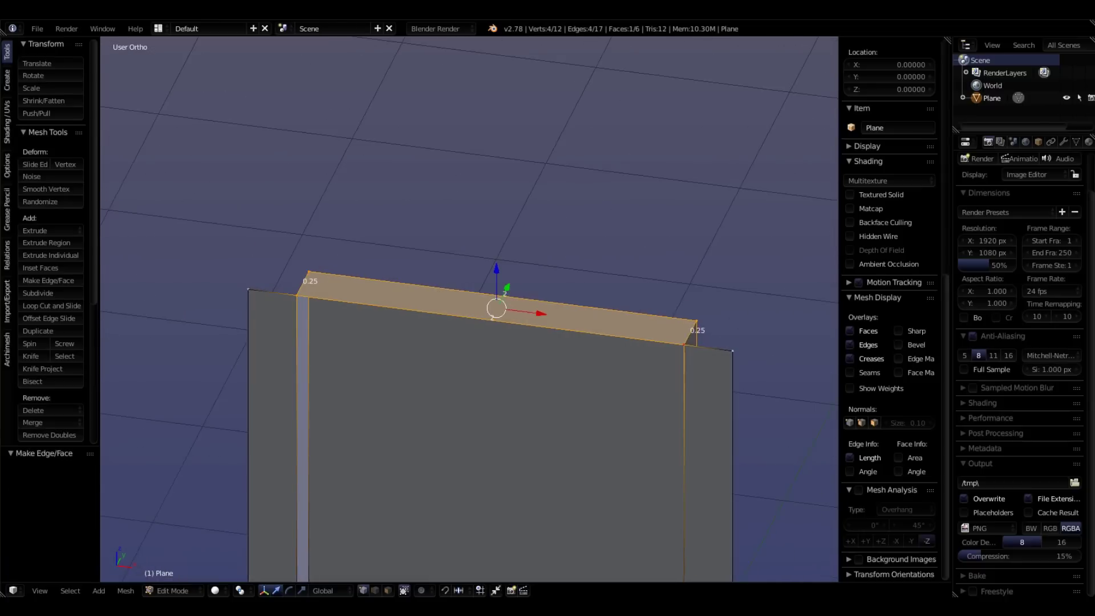
Step: In edge select mode, bevel the two short end edges of the recess's top face by about 0.46
scroll(619, 395, up, 1)
key(ctrl+Tab)
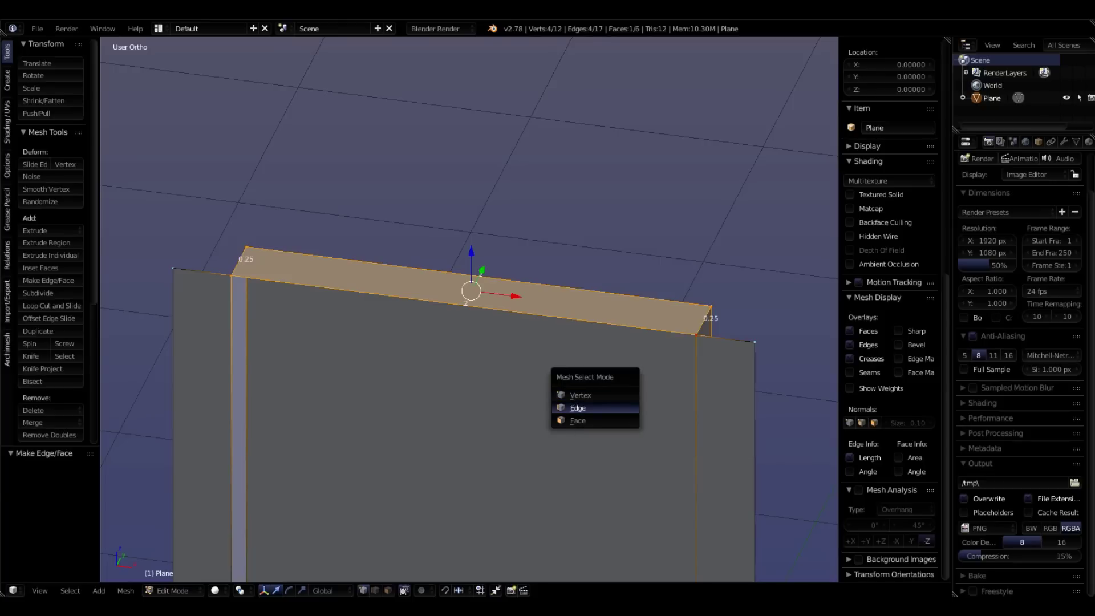
key(Return)
right_click(704, 321)
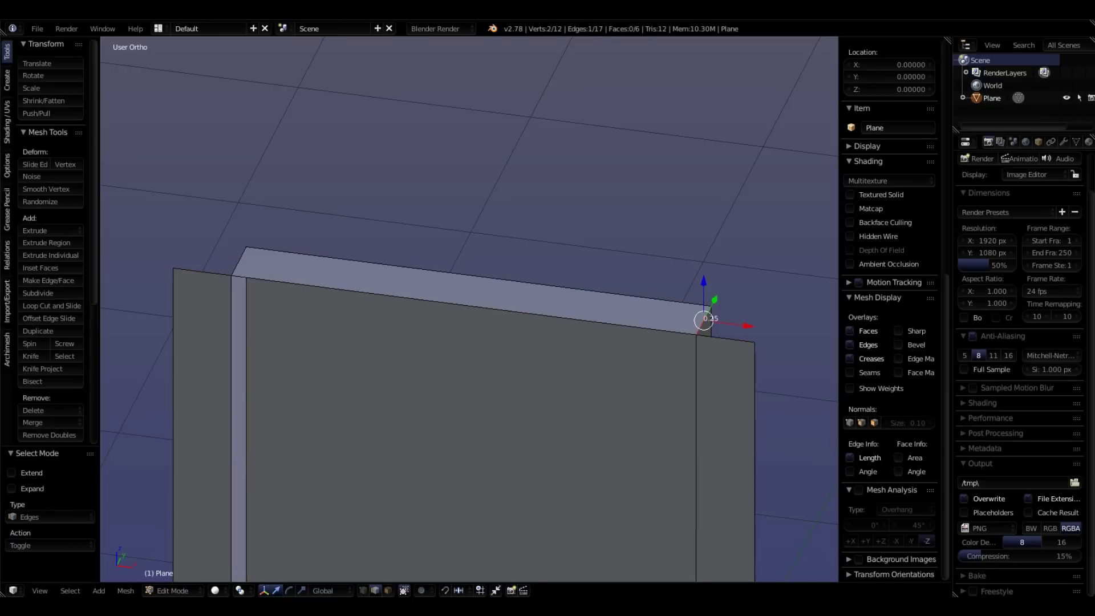
shift+right_click(239, 261)
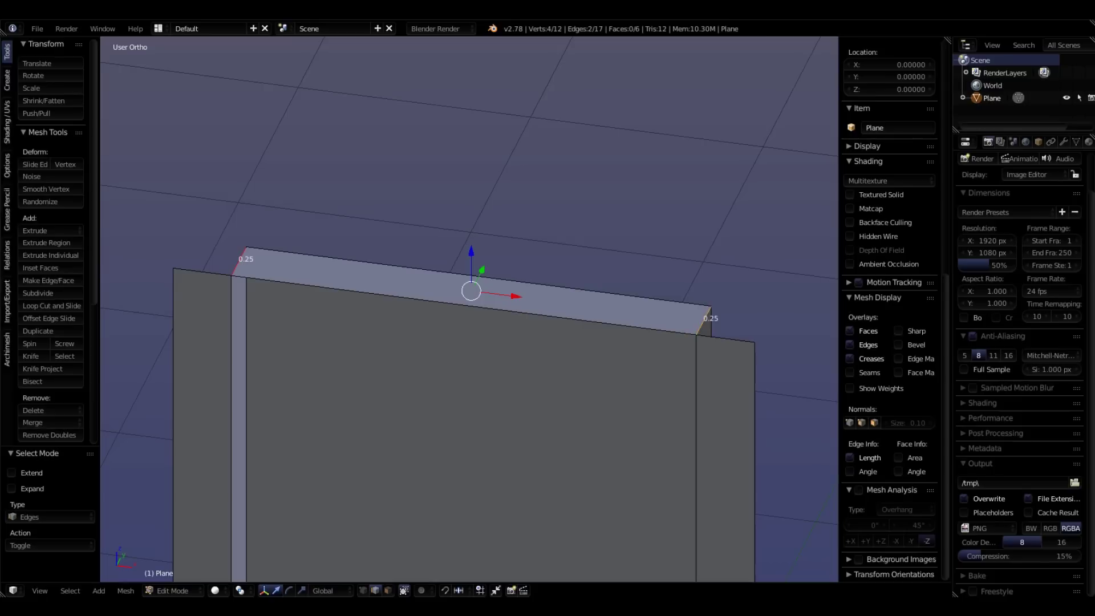
key(ctrl+b)
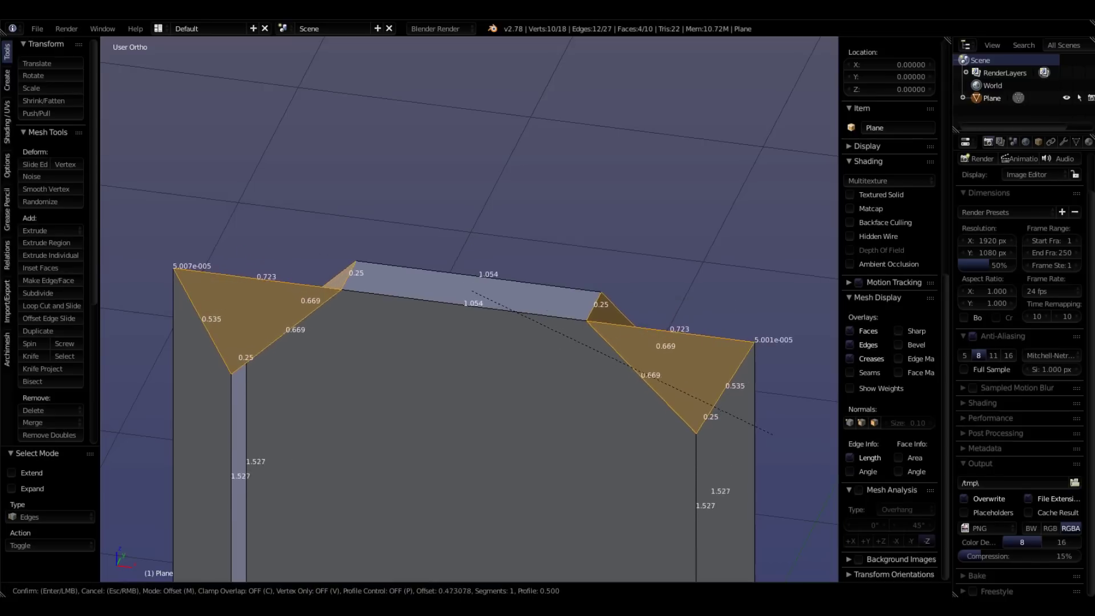
click(770, 426)
scroll(765, 398, down, 4)
scroll(766, 399, up, 3)
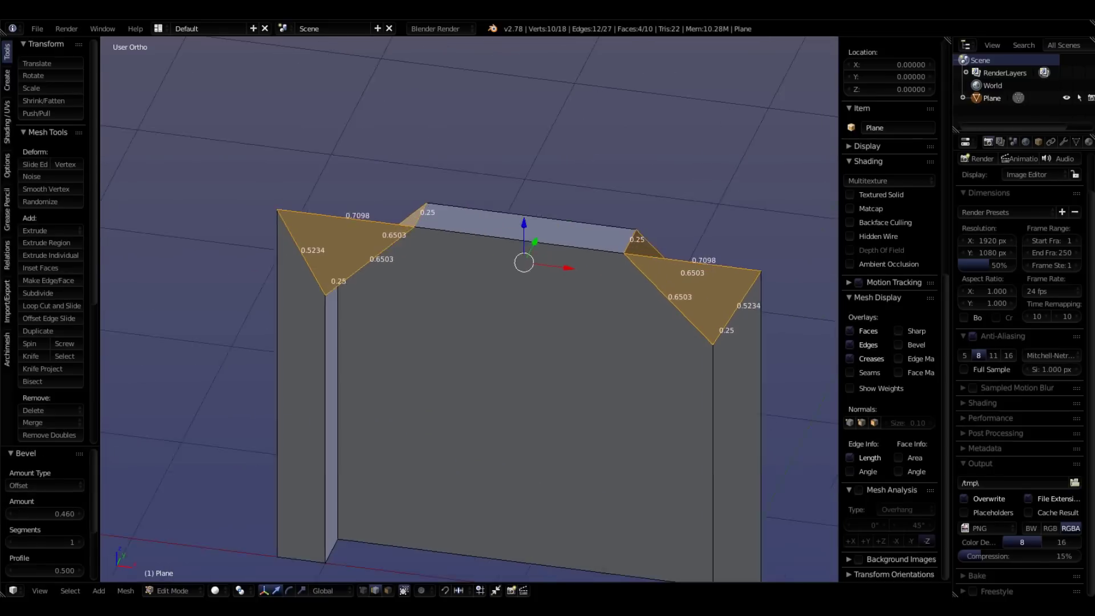
Step: Increase the bevel amount on the recess's two upper corners to 0.596
scroll(524, 308, up, 2)
key(KP_1)
scroll(481, 308, down, 4)
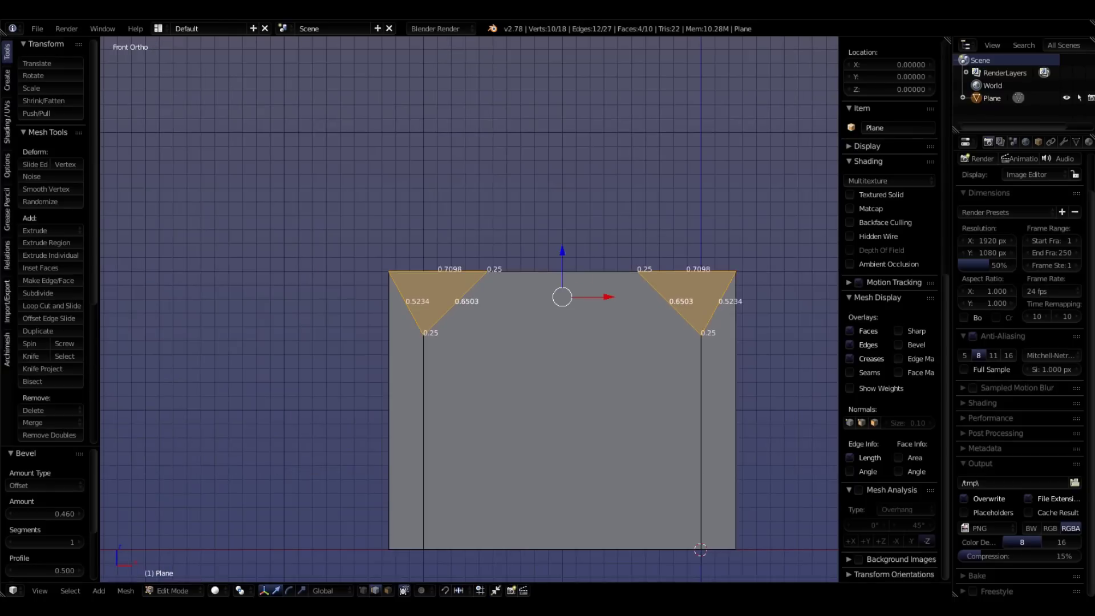
scroll(481, 308, up, 2)
mouse_move(480, 308)
shift+middle_down()
mouse_move(501, 296)
mouse_move(497, 310)
shift+middle_up()
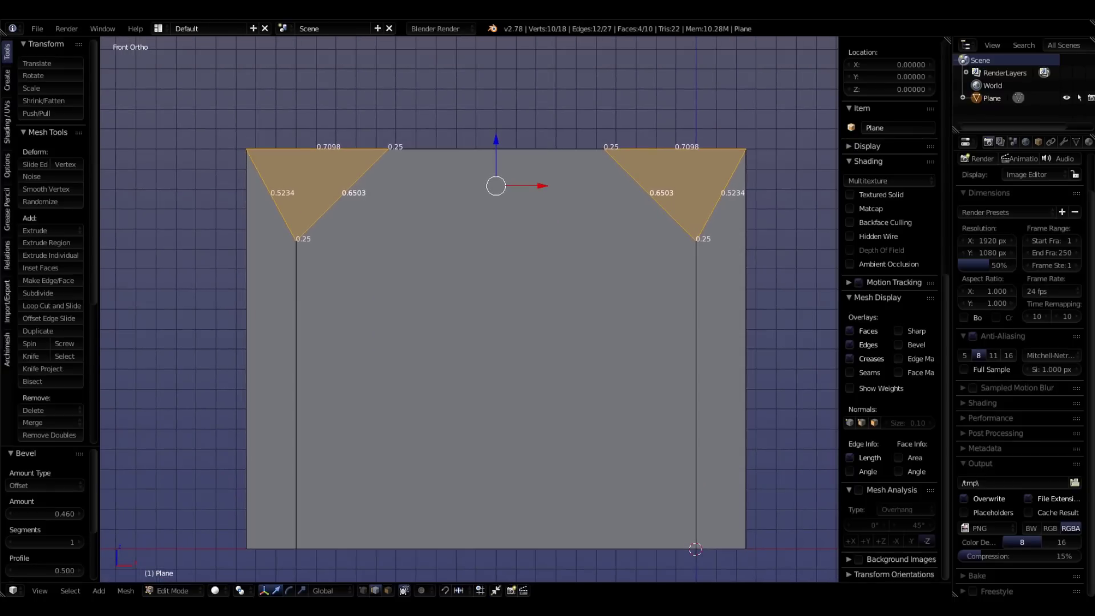
drag(51, 446, 52, 370)
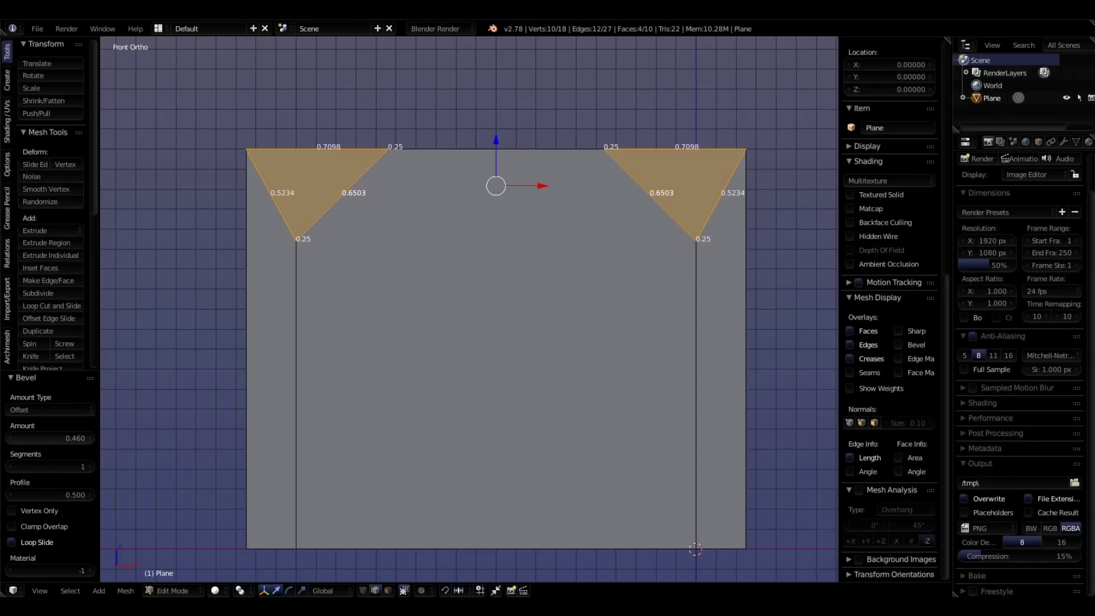
mouse_move(51, 438)
mouse_down()
mouse_move(72, 438)
mouse_move(49, 439)
mouse_move(58, 438)
mouse_up()
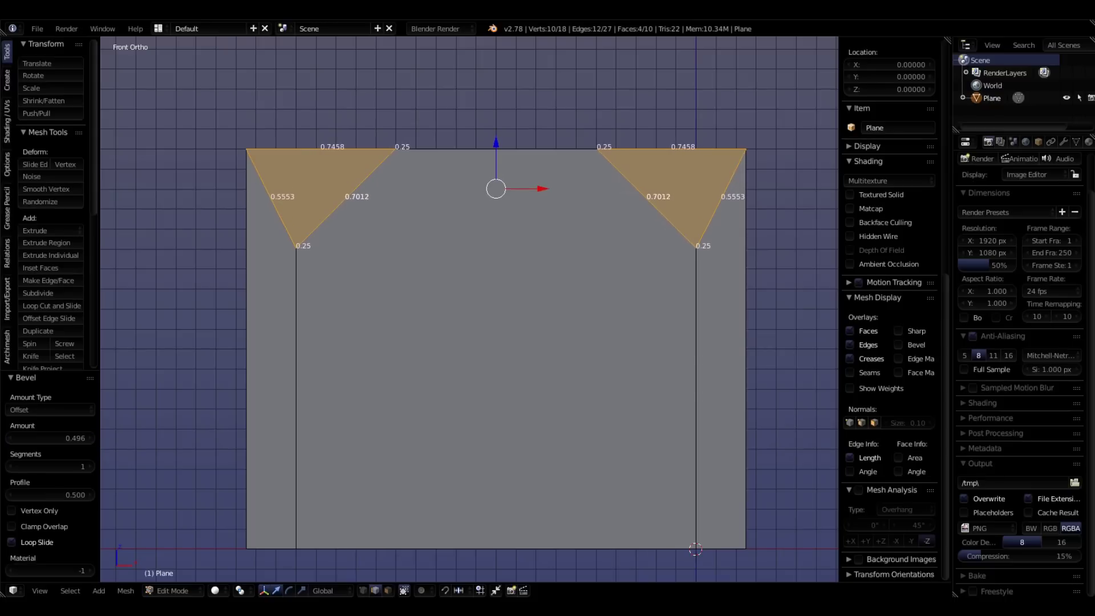
middle_drag(469, 309, 473, 353)
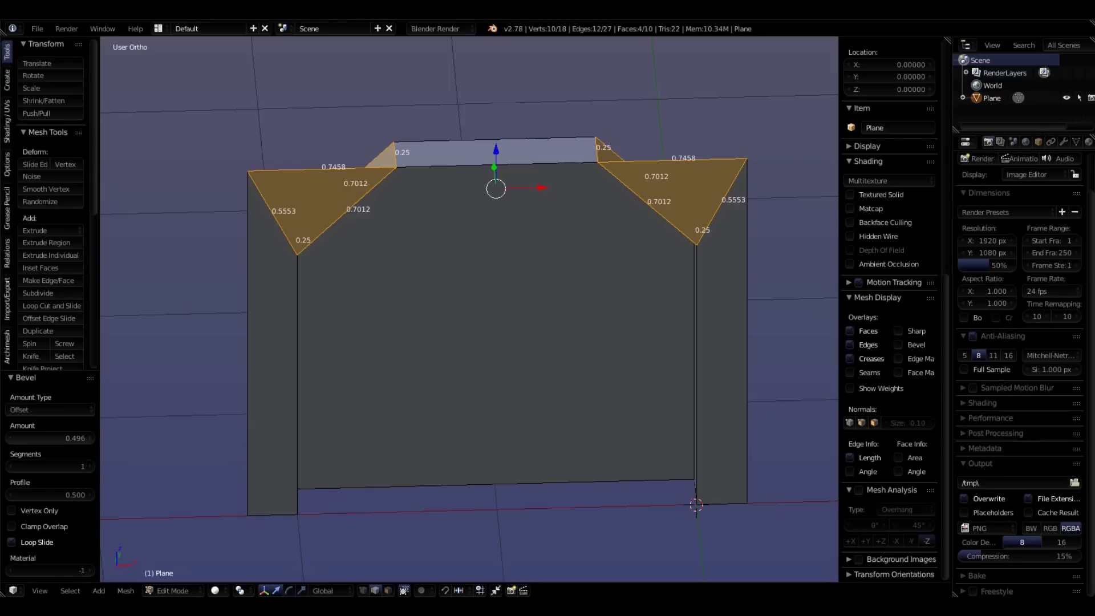
mouse_move(55, 438)
mouse_down()
mouse_move(40, 438)
mouse_move(73, 438)
mouse_up()
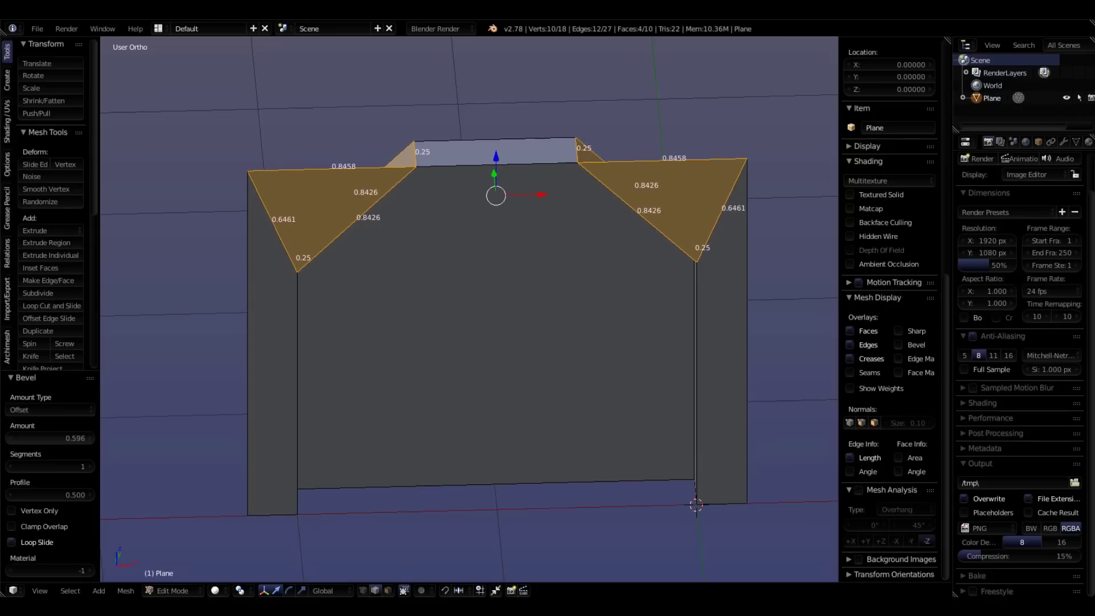
Step: Set the bevel amount on the recess's two upper corners to 0.6
click(72, 438)
key(BackSpace)
key(BackSpace)
key(BackSpace)
key(BackSpace)
key(BackSpace)
text(.6)
key(Return)
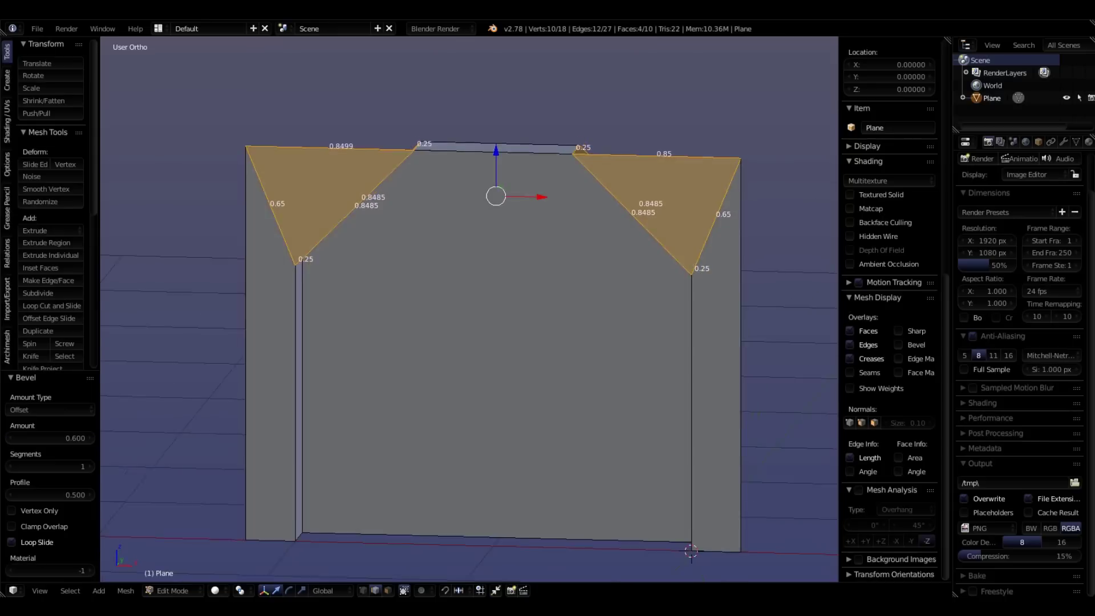
Step: Increase the corner bevel to 3 segments and check the rounded arch from the front
scroll(303, 364, up, 3)
click(91, 466)
click(90, 467)
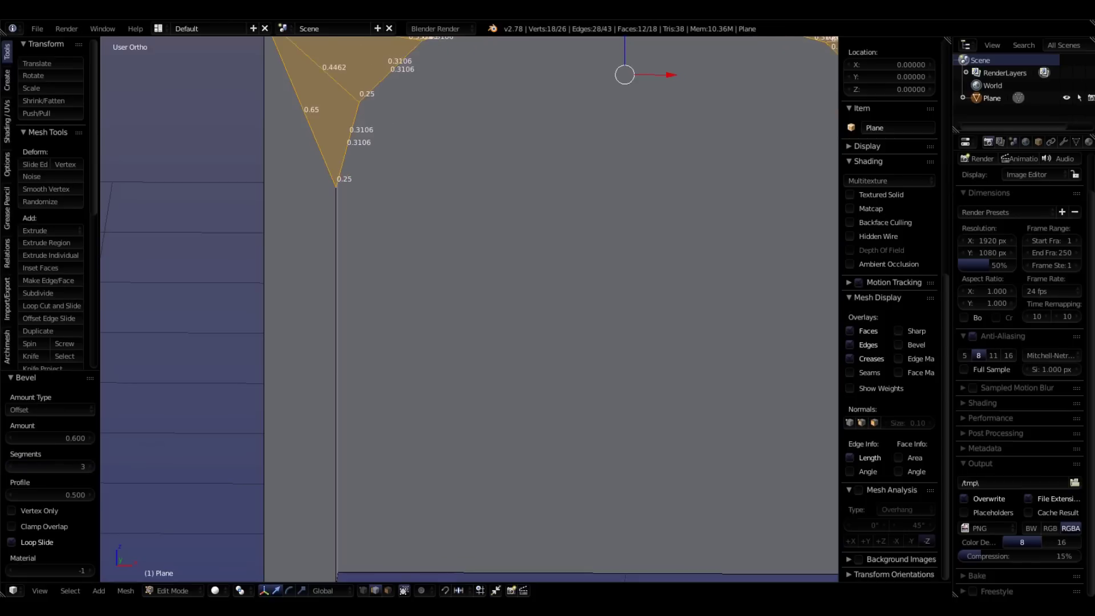
scroll(362, 361, down, 3)
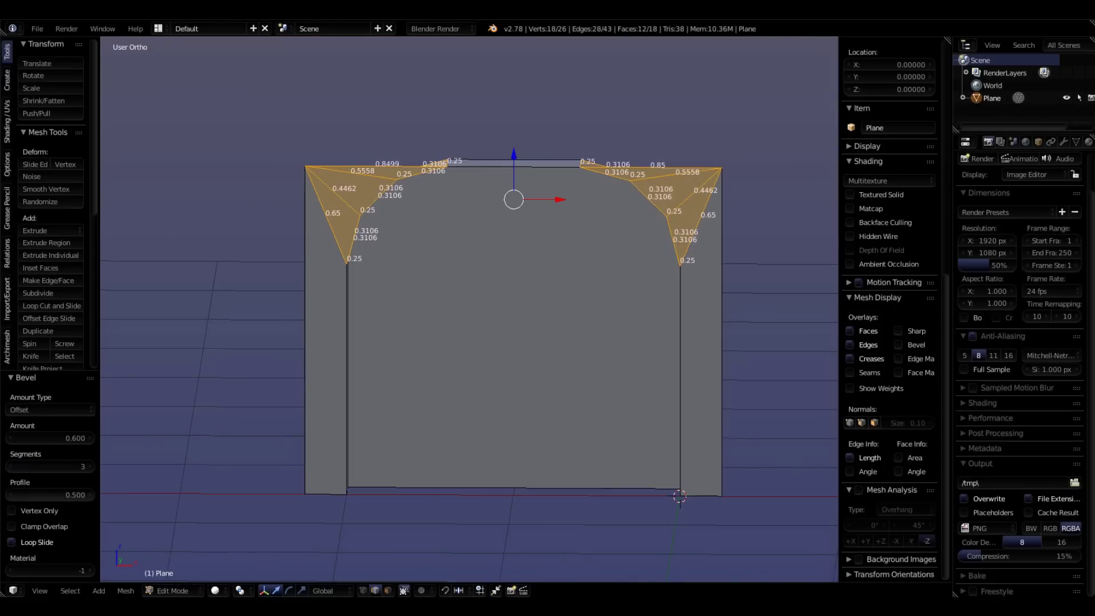
mouse_move(514, 320)
middle_down()
mouse_move(479, 316)
mouse_move(511, 305)
mouse_move(505, 282)
mouse_move(513, 300)
middle_up()
middle_drag(409, 451, 410, 456)
scroll(411, 456, up, 1)
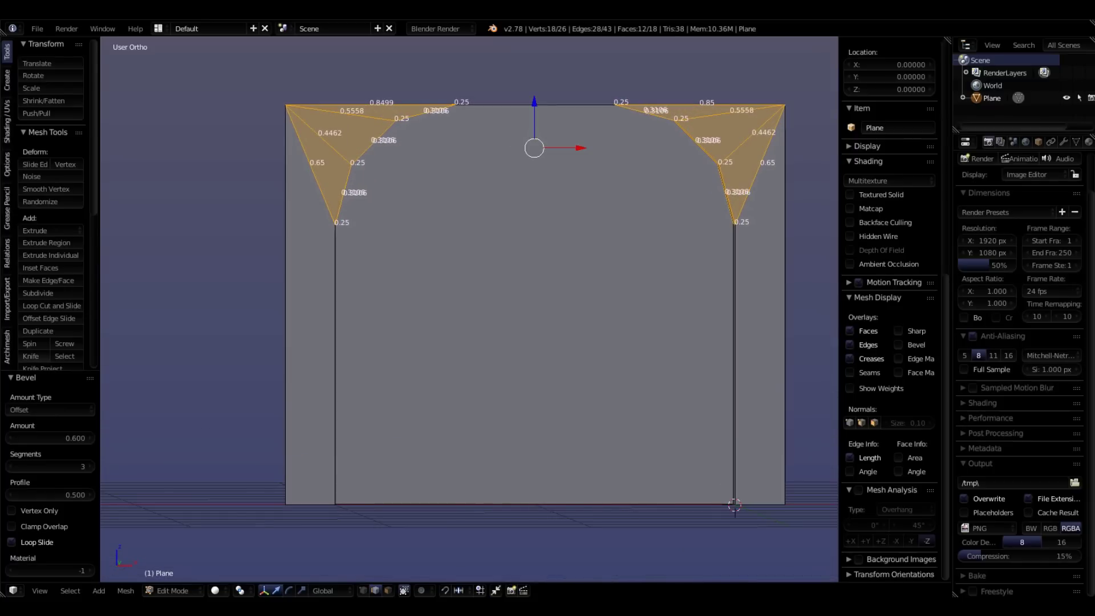
Step: Try a bevel amount of 0.4 on the upper corners and return it to 0.6
drag(49, 438, 25, 438)
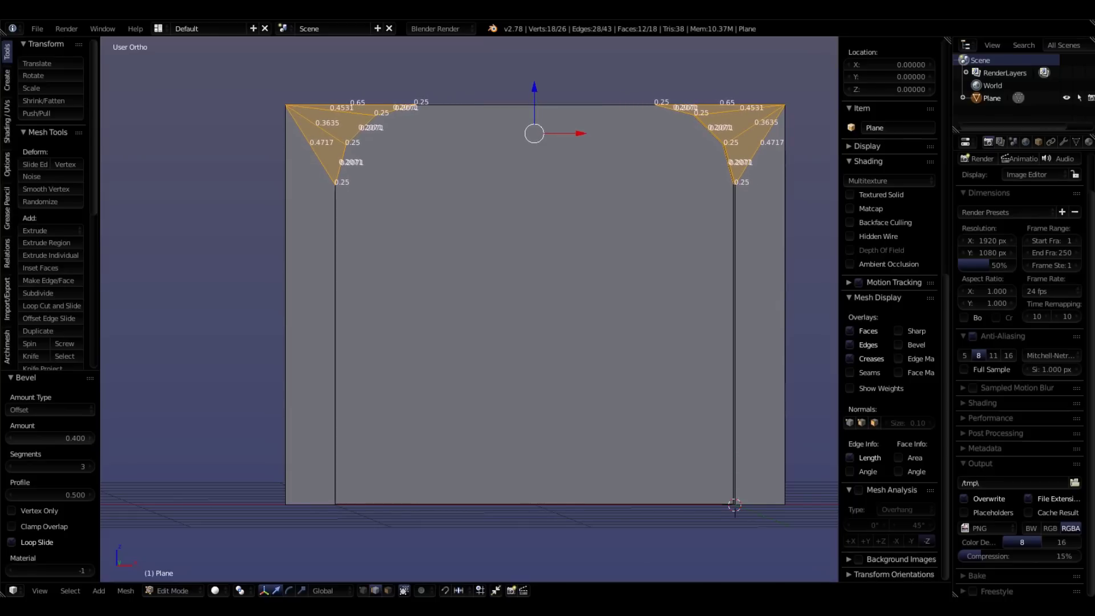
drag(48, 438, 75, 438)
click(50, 438)
text(.6)
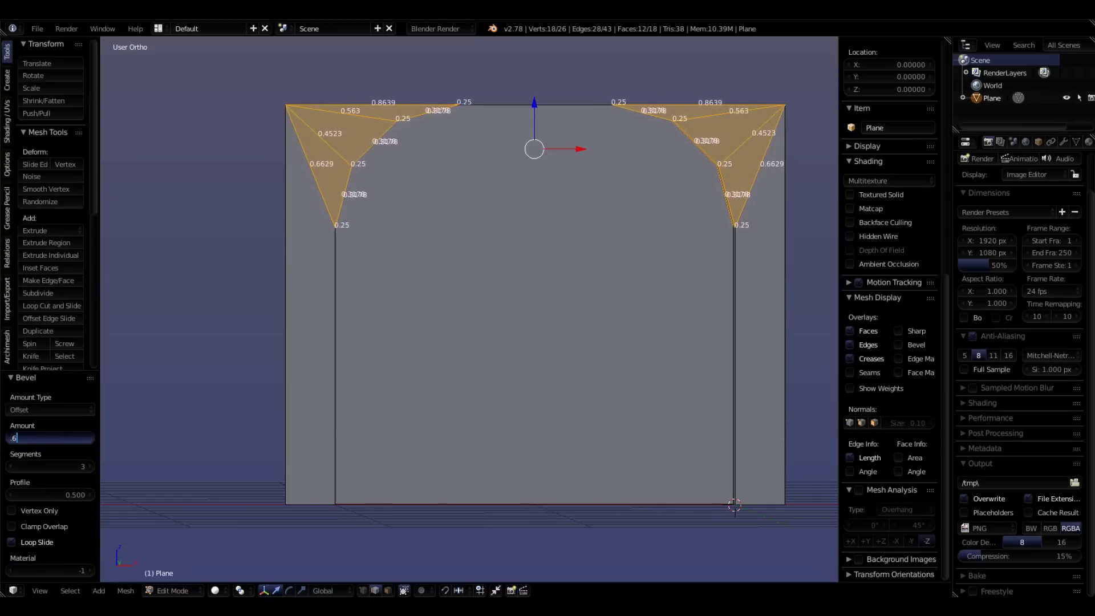
key(Return)
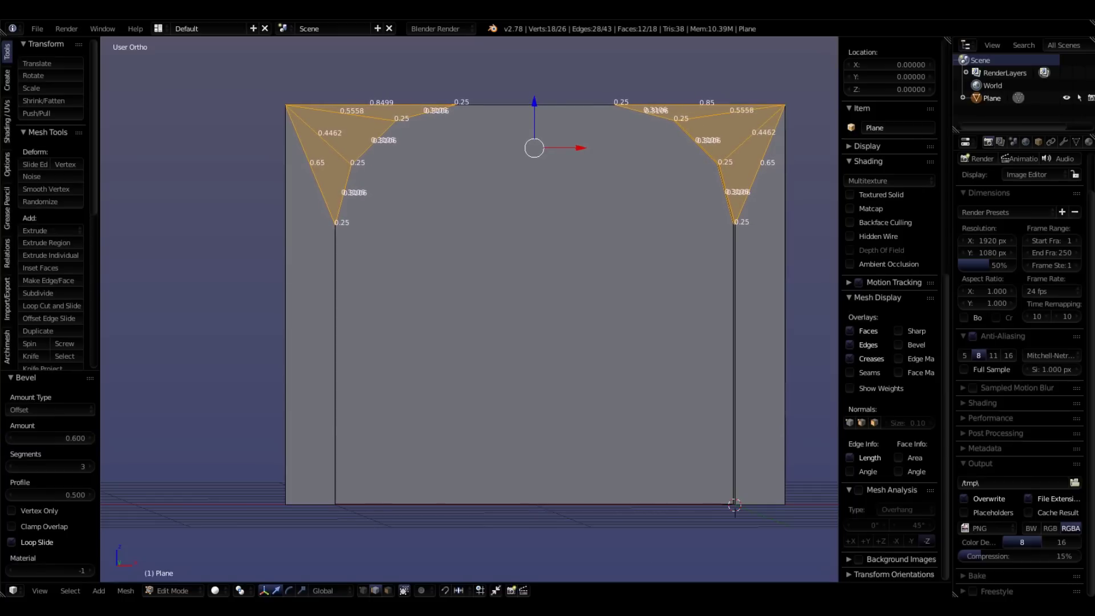
Step: Check the reference street scene in the browser window and return to the Blender model
drag(1094, 85, 558, 59)
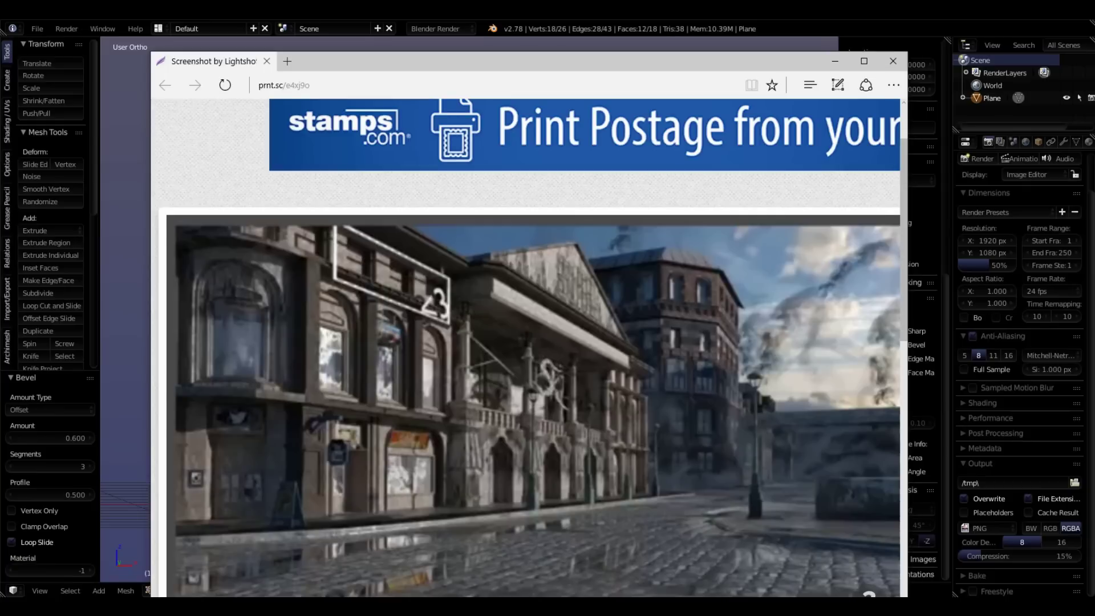
key(alt+Tab)
middle_drag(747, 229, 718, 246)
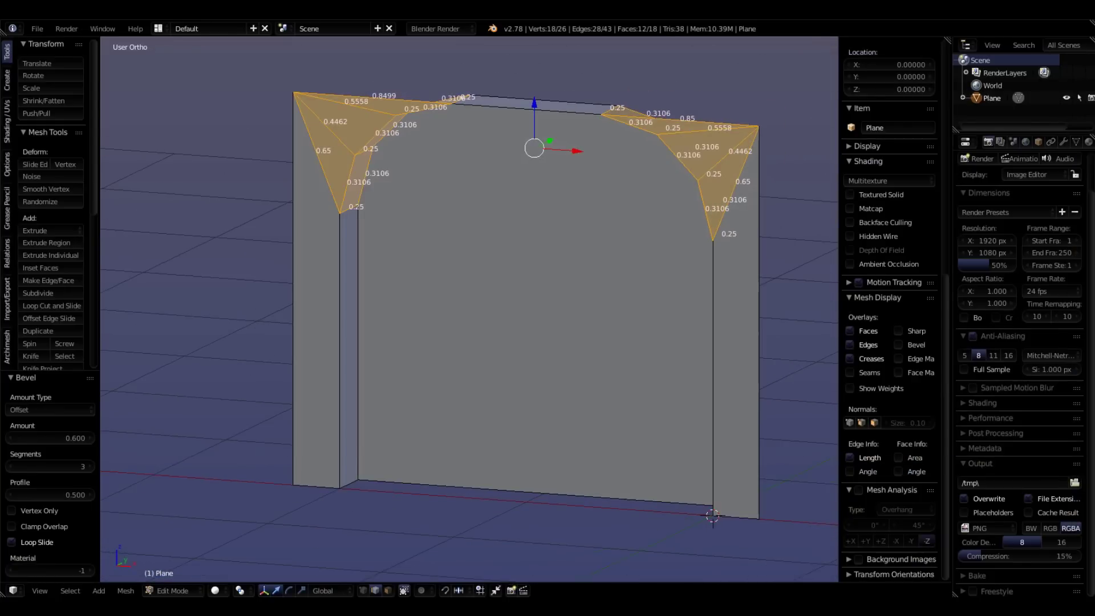
Step: In vertex select mode, select the four vertices along the front's top edge and extrude them upward along Z by about 0.157
key(ctrl+Tab)
click(560, 320)
right_click(293, 93)
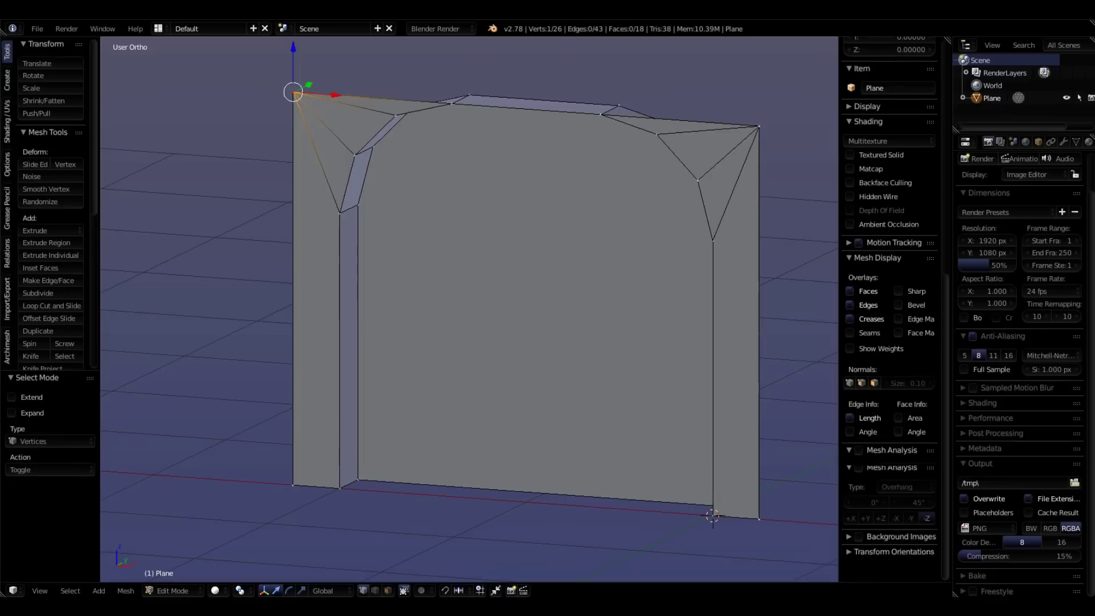
shift+right_click(452, 103)
shift+right_click(602, 114)
shift+right_click(759, 126)
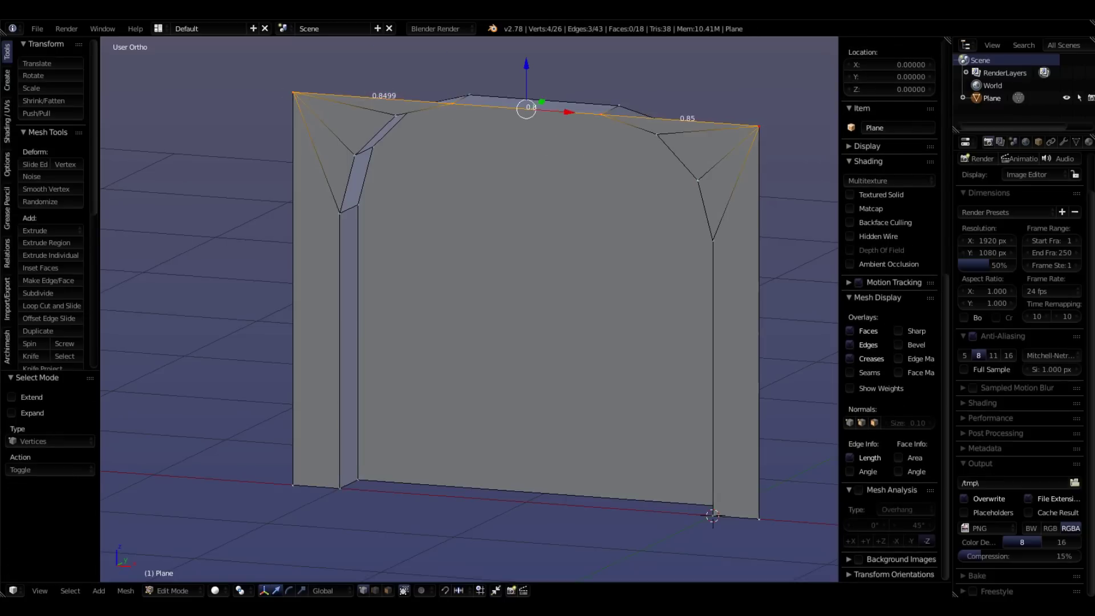
middle_drag(628, 228, 622, 413)
scroll(641, 221, up, 2)
key(e)
key(z)
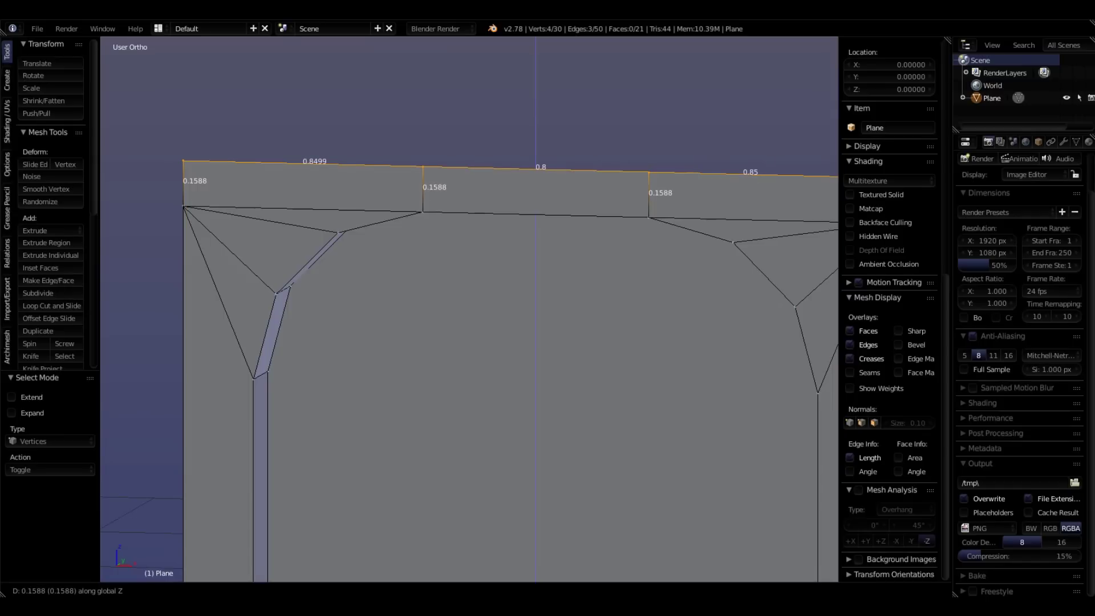
key(Return)
Step: Compare the raised top band with the reference street image and inspect the archway from several angles
drag(1094, 91, 730, 48)
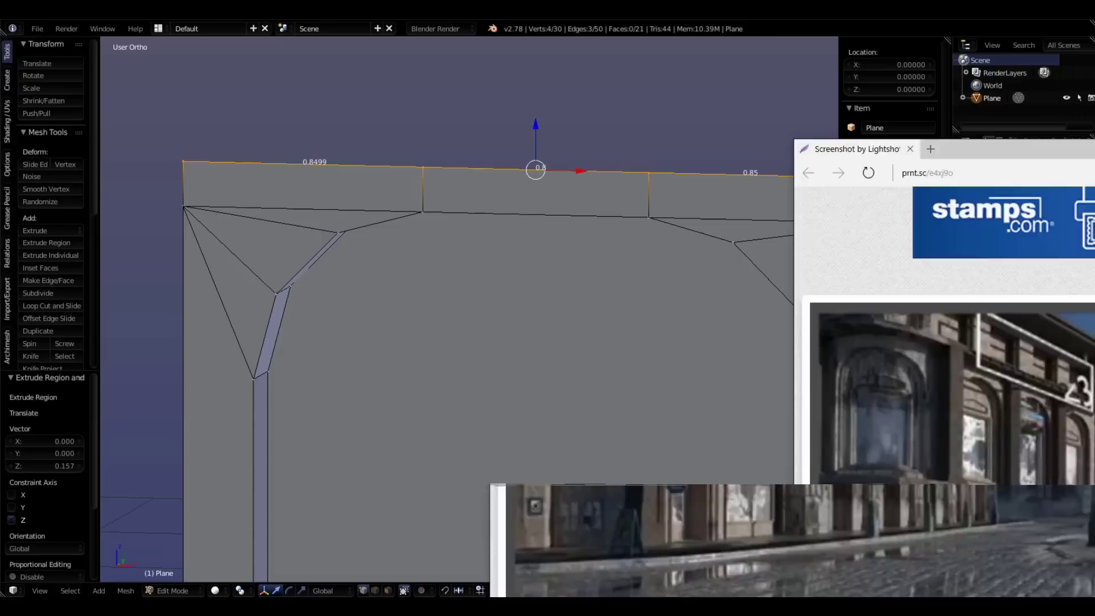
scroll(609, 287, down, 6)
mouse_move(609, 286)
middle_down()
mouse_move(661, 291)
mouse_move(553, 277)
mouse_move(605, 278)
middle_up()
mouse_move(468, 308)
middle_down()
mouse_move(497, 308)
mouse_move(471, 308)
middle_up()
middle_drag(676, 370, 704, 372)
scroll(696, 372, up, 3)
scroll(697, 425, up, 1)
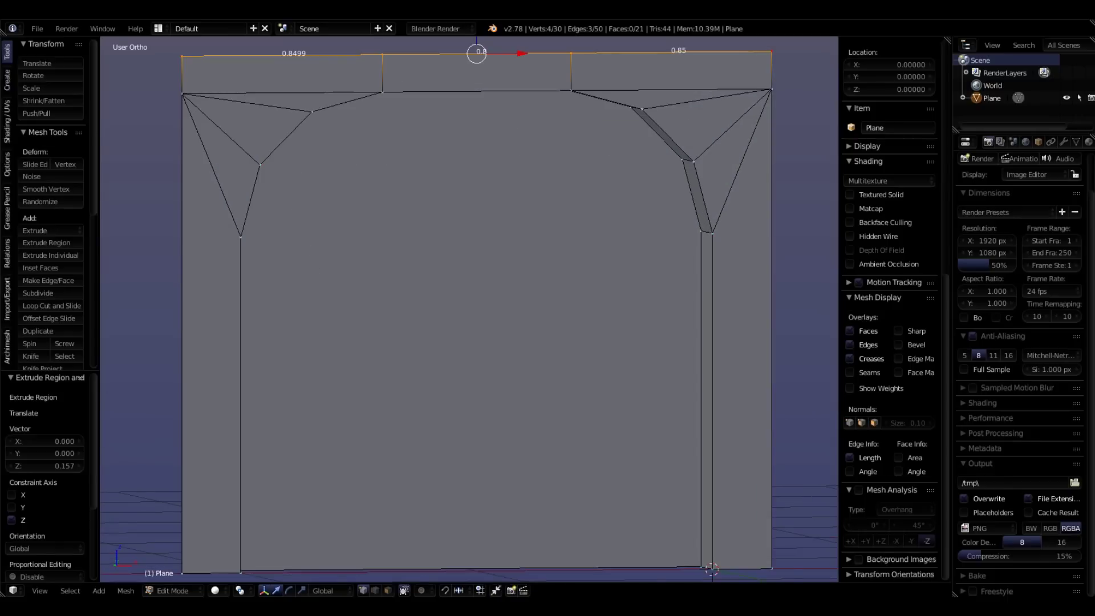
scroll(676, 425, down, 3)
middle_drag(676, 425, 651, 441)
middle_drag(468, 308, 468, 331)
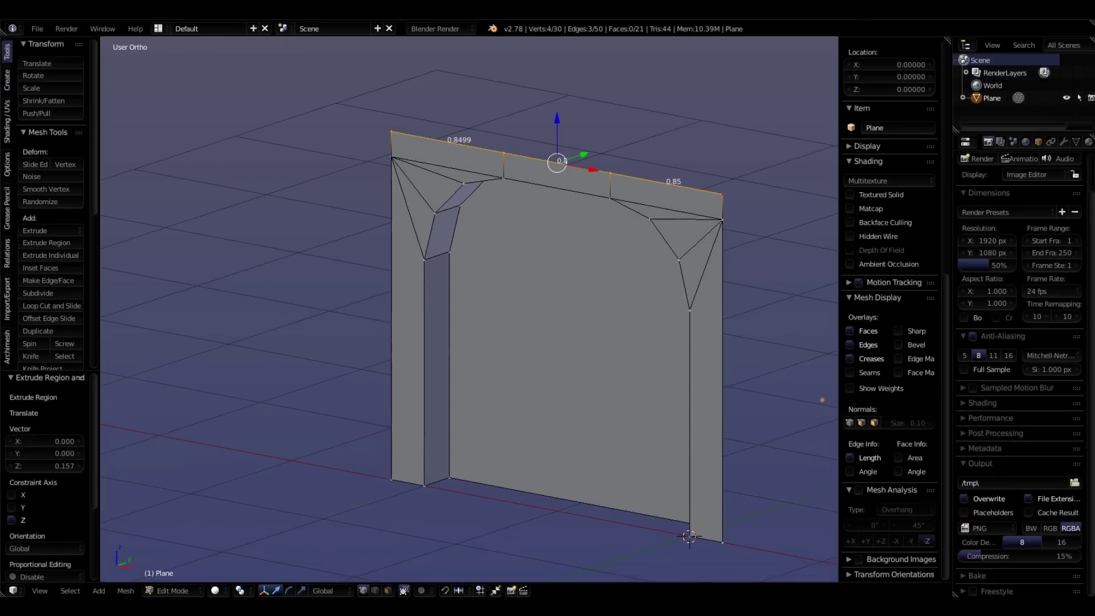
Step: Add two evenly spaced horizontal loop cuts to the vertical inner side face of the recess's left jamb
key(ctrl+r)
scroll(437, 369, up, 1)
click(437, 368)
right_click(437, 369)
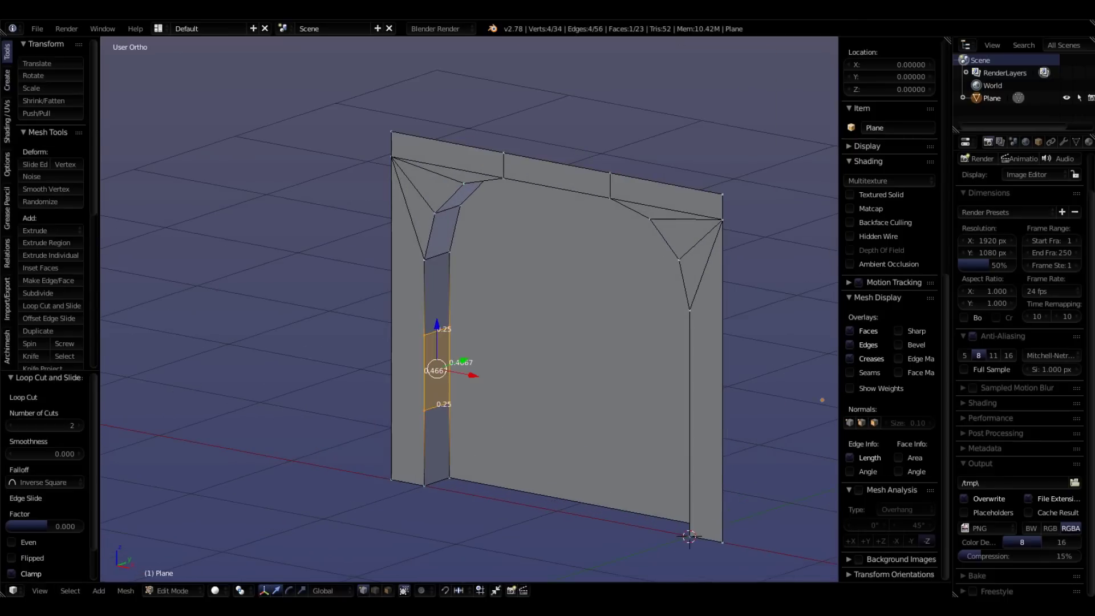
Step: Add two matching horizontal loop cuts to the inner side face of the opposite jamb
middle_drag(437, 368, 565, 345)
key(ctrl+r)
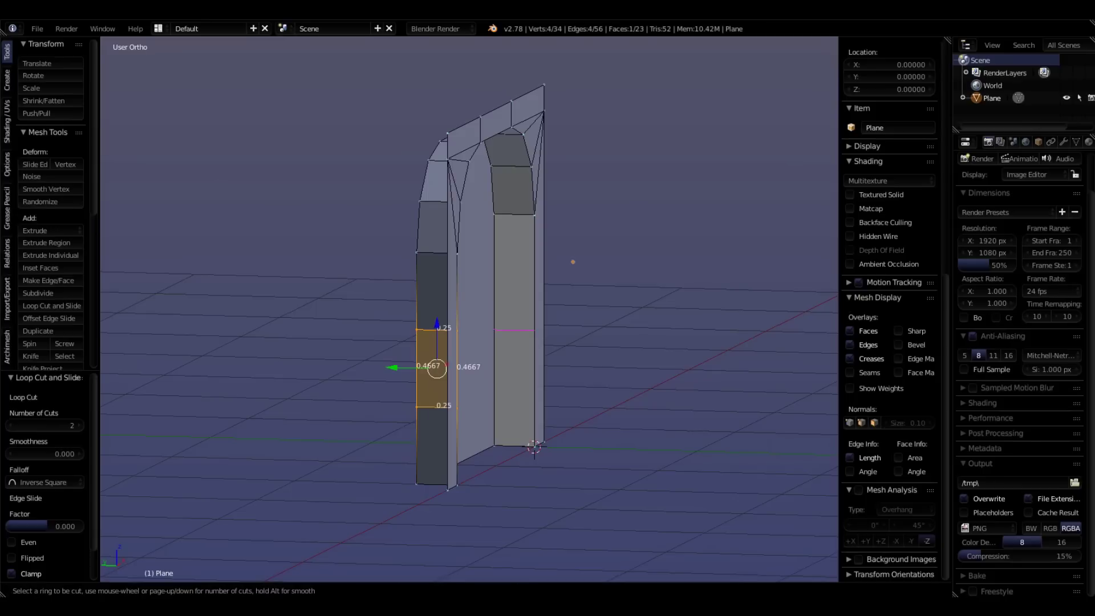
scroll(514, 354, up, 1)
click(514, 354)
right_click(514, 354)
Step: In edge select mode, select the outer vertical edges of both front strips and subdivide them with 2 cuts
middle_drag(514, 354, 388, 371)
middle_drag(582, 331, 616, 331)
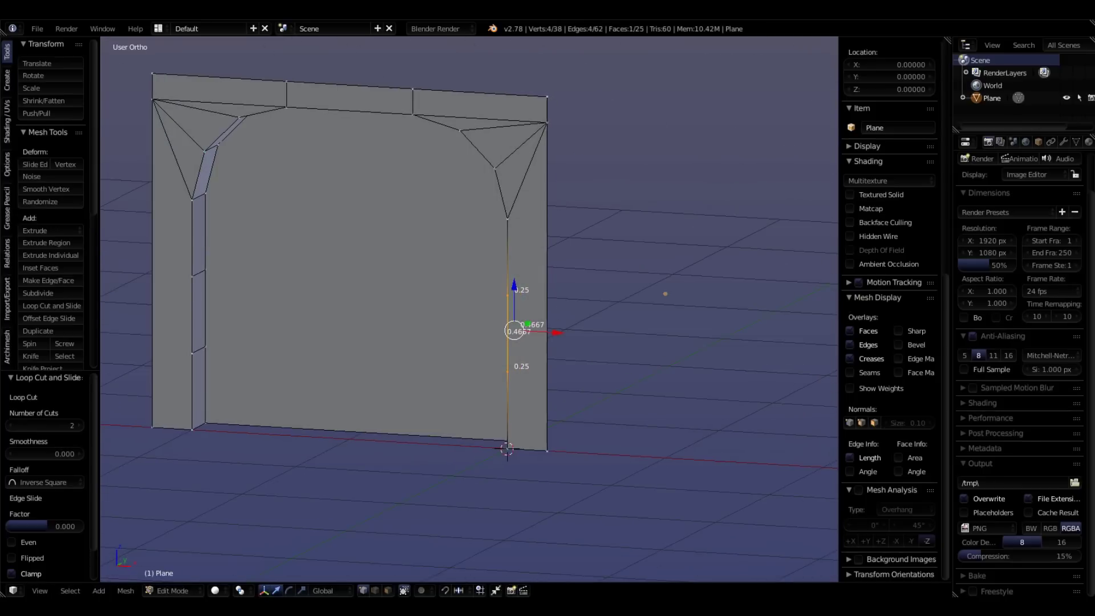
key(ctrl+Tab)
click(514, 303)
right_click(547, 285)
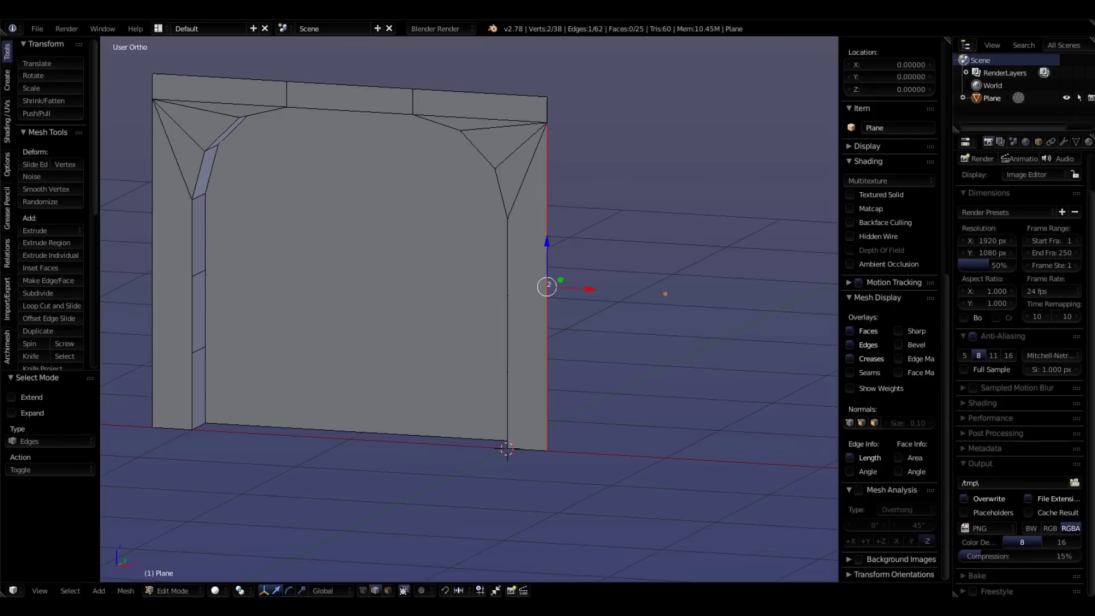
shift+right_click(153, 263)
key(w)
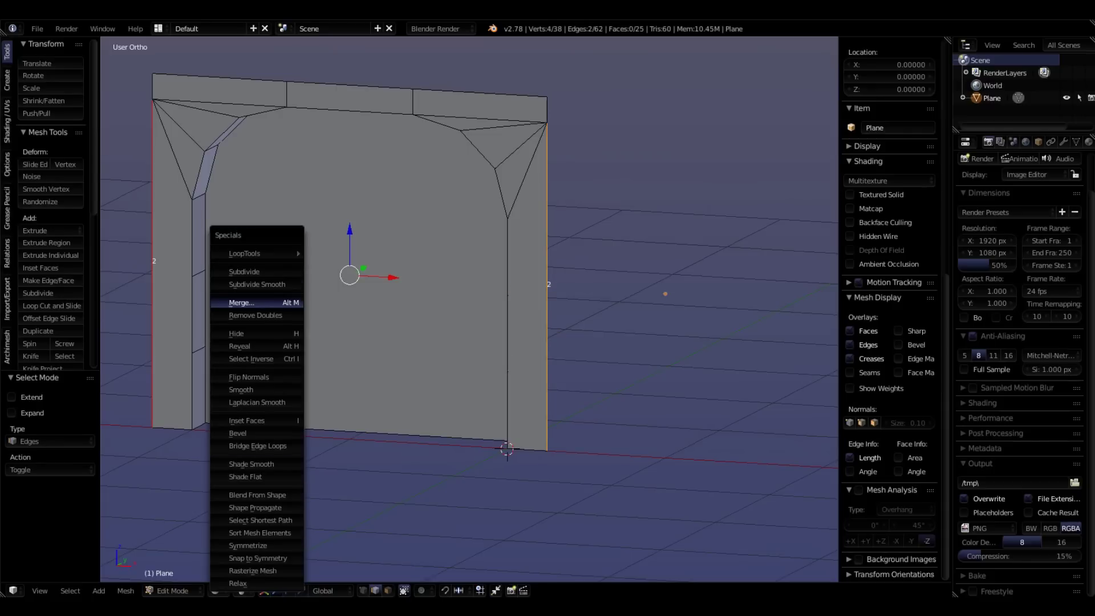
click(244, 272)
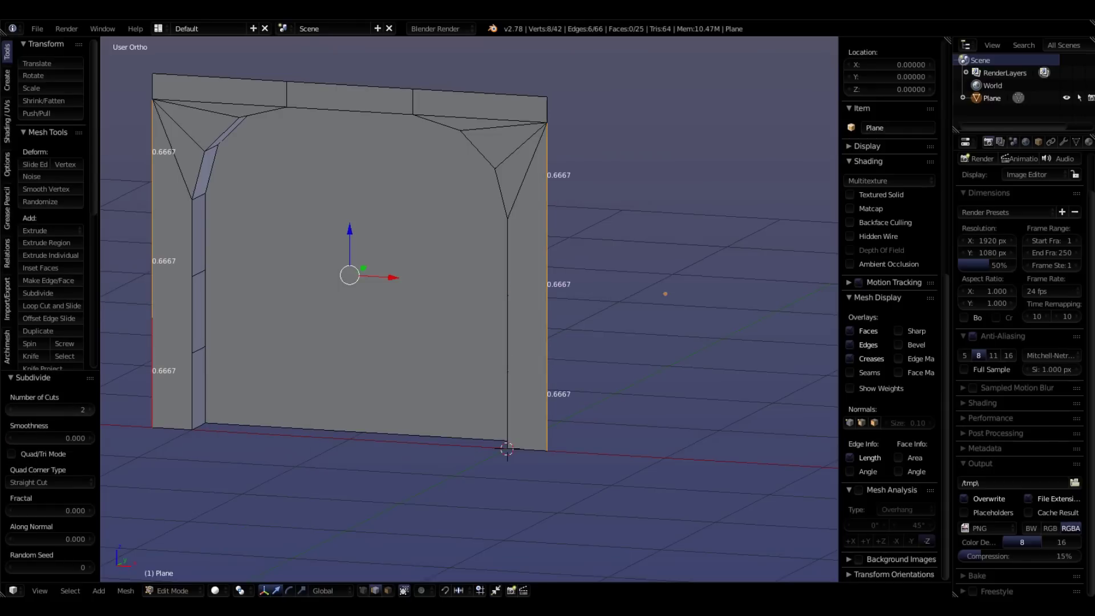
Step: In vertex select mode, select the lower of the two subdivision vertices on each front strip's outer edge
scroll(404, 382, down, 1)
shift+middle_drag(403, 382, 470, 445)
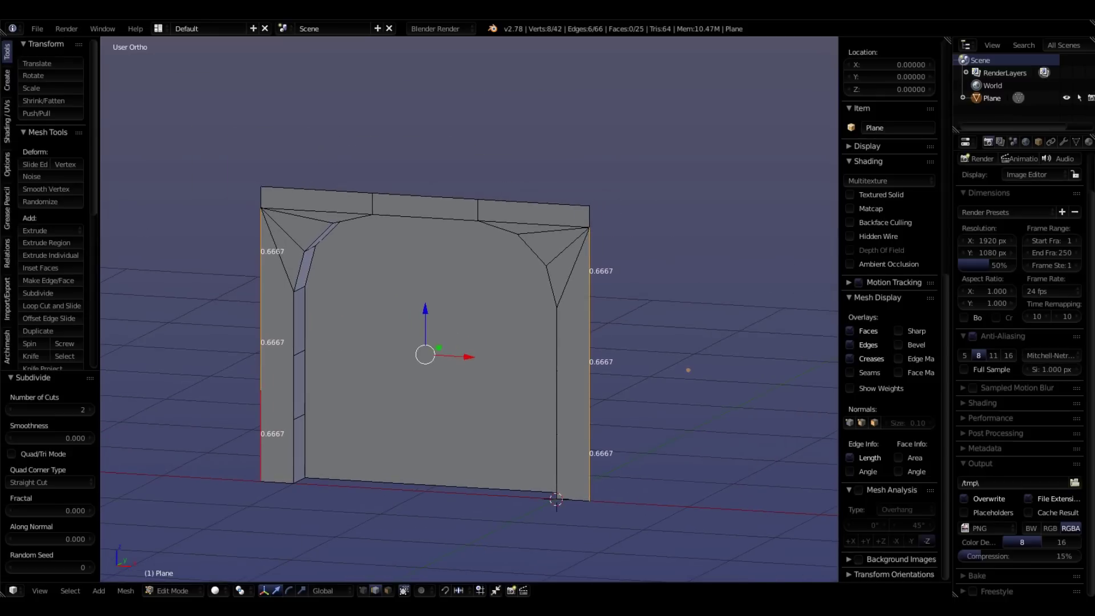
key(ctrl+Tab)
key(Return)
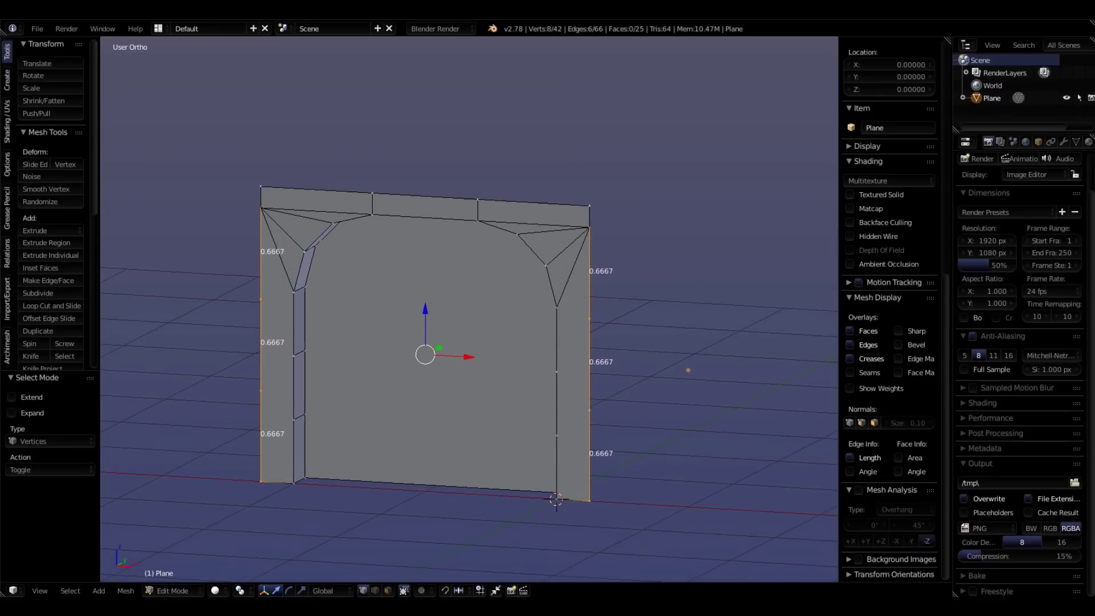
right_click(590, 318)
middle_drag(589, 321, 642, 311)
scroll(570, 428, up, 1)
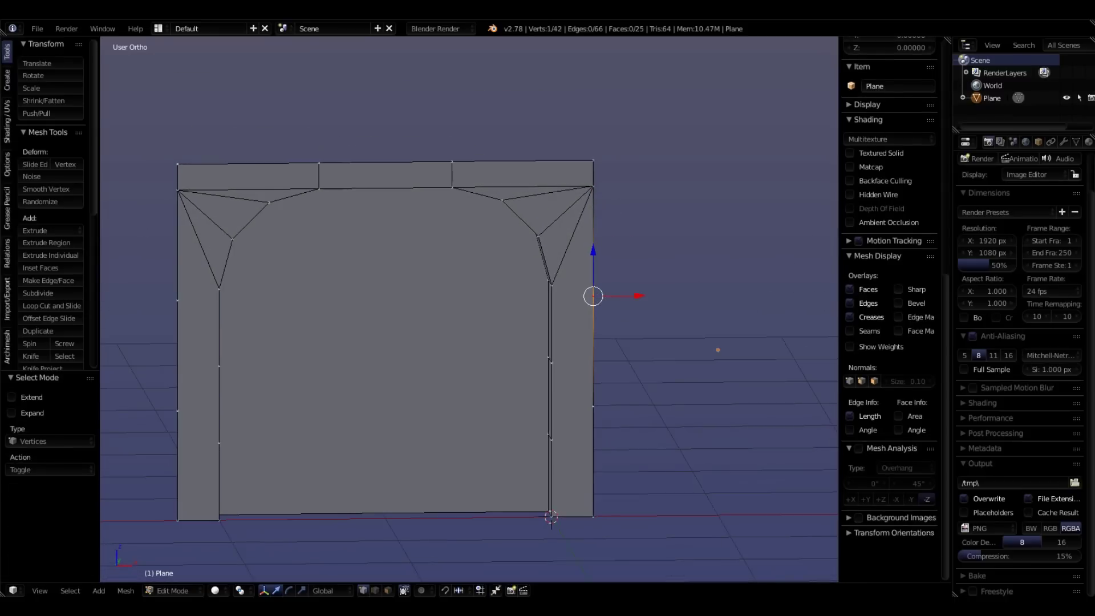
shift+right_click(177, 300)
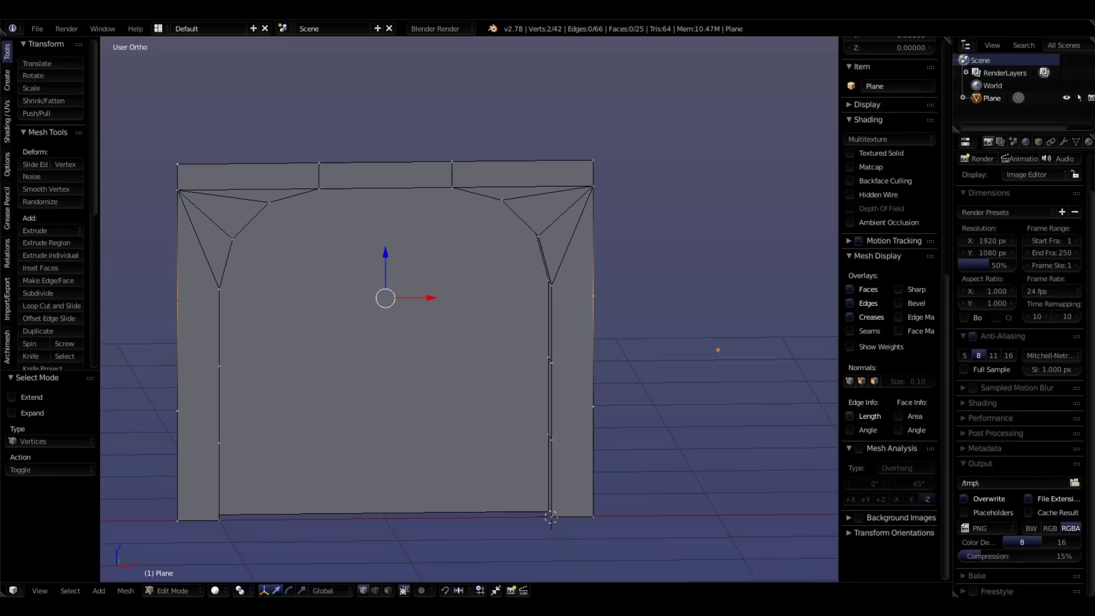
right_click(178, 411)
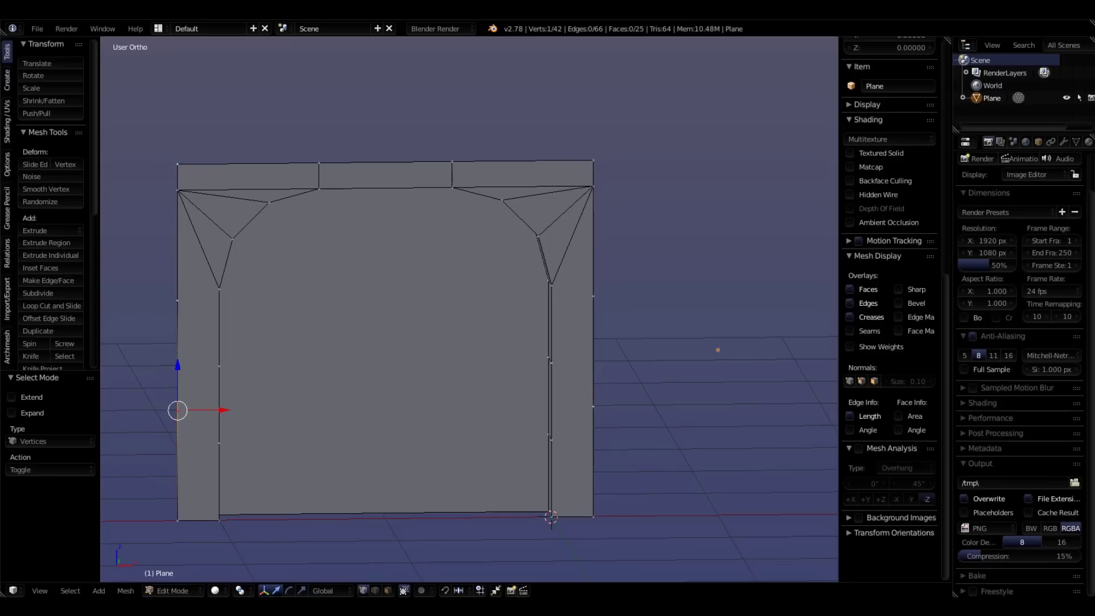
shift+right_click(593, 406)
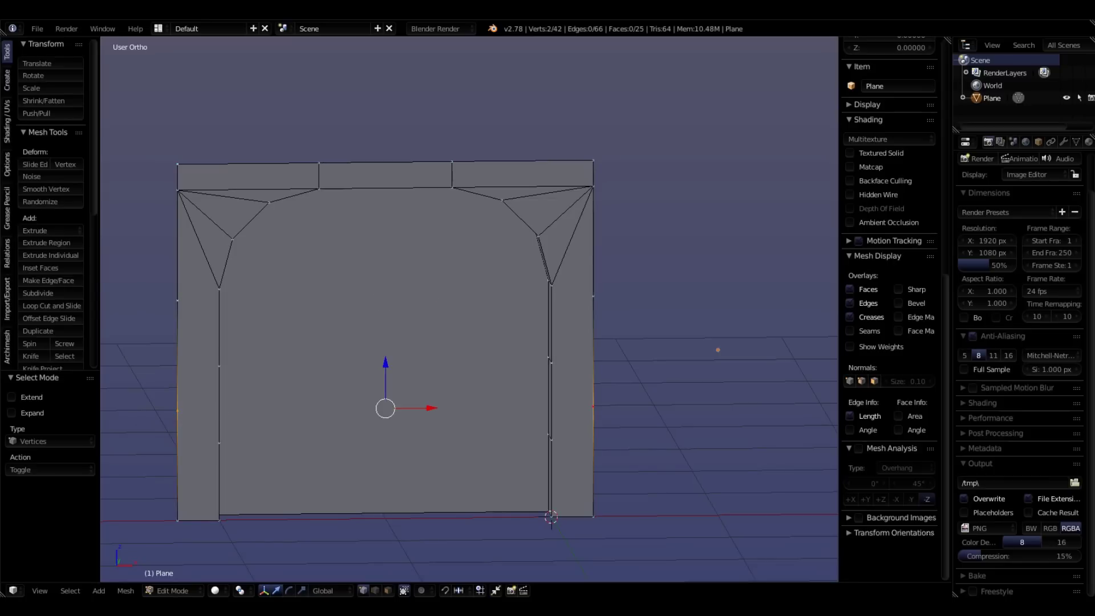
shift+middle_drag(473, 439, 497, 396)
scroll(497, 396, up, 2)
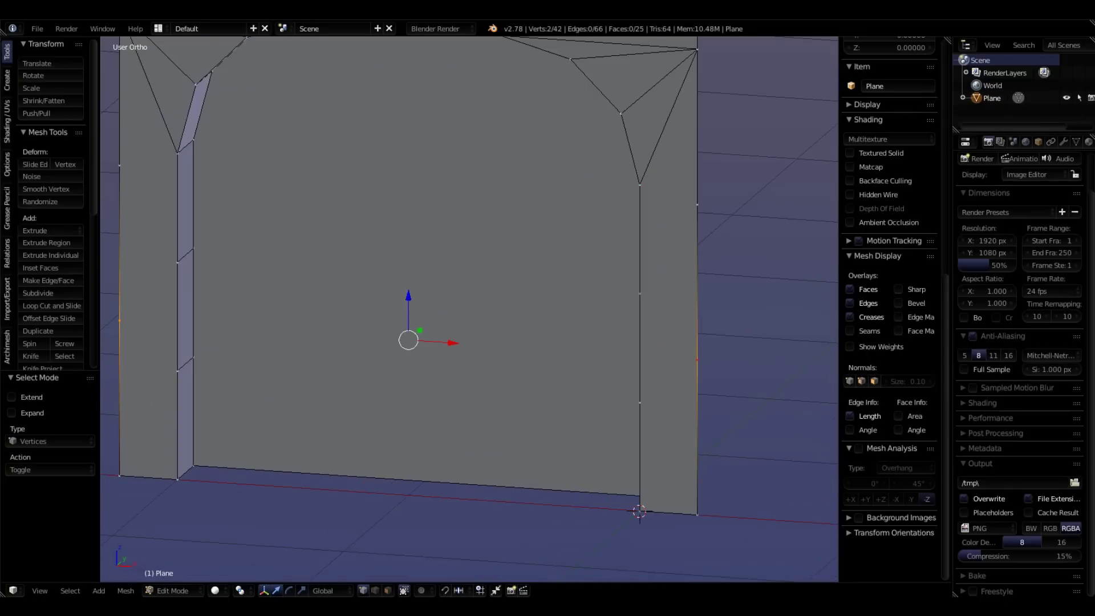
scroll(776, 311, down, 3)
scroll(785, 309, up, 2)
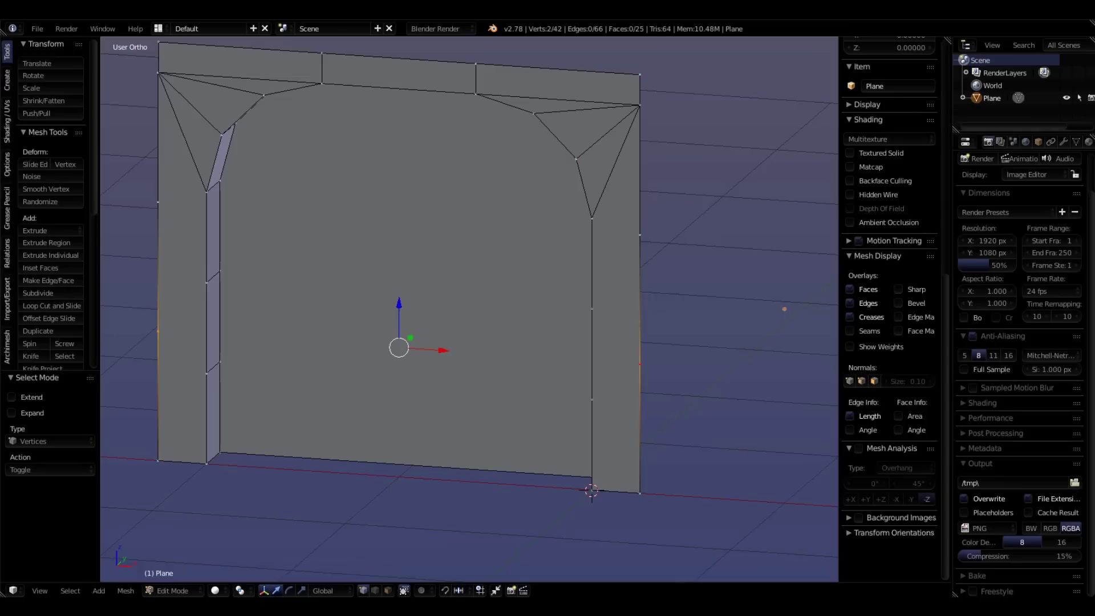
Step: With the pivot at Active Element, add the left jamb's lower cut vertex to the selection and level it by scaling Z to 0
click(241, 591)
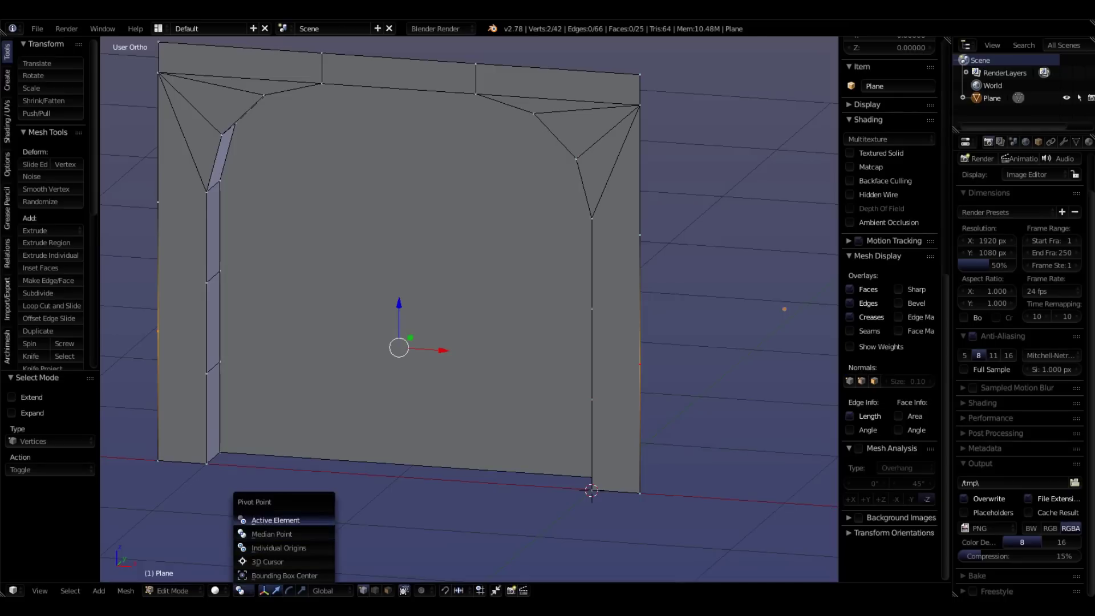
click(275, 520)
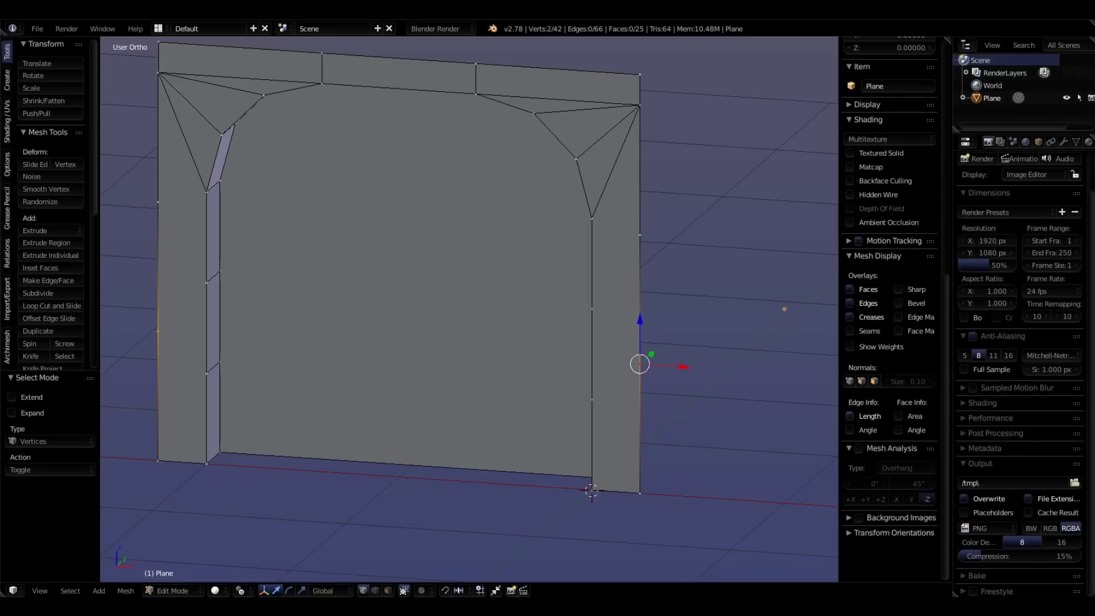
shift+right_click(206, 373)
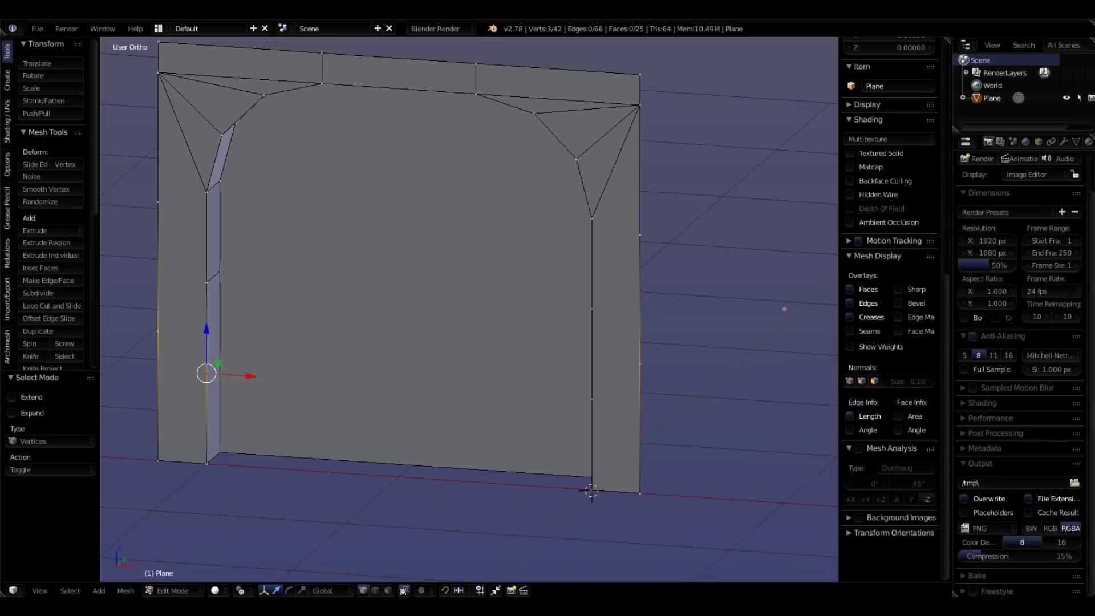
key(s)
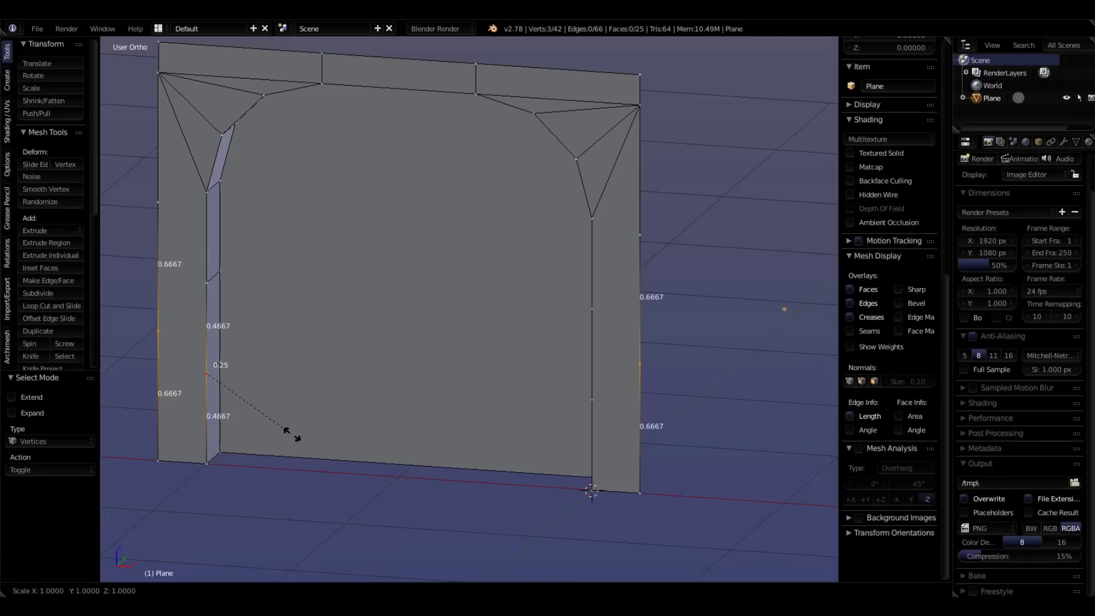
text(z)
text(0)
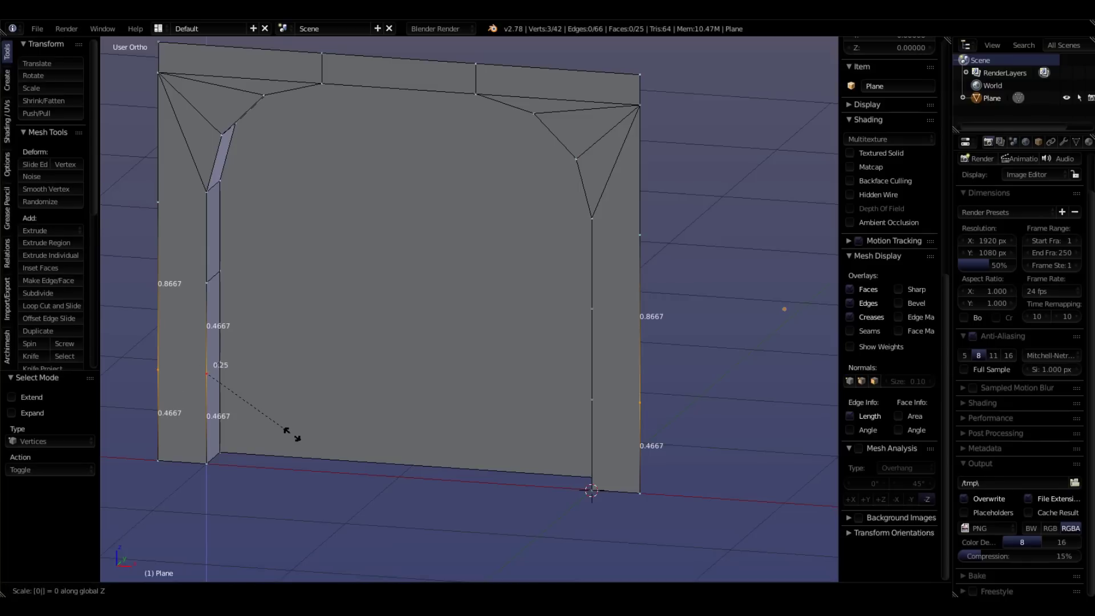
key(Return)
Step: Select the upper outer vertices of both front strips plus the right jamb's upper cut vertex, and level them by scaling Z to 0
right_click(158, 202)
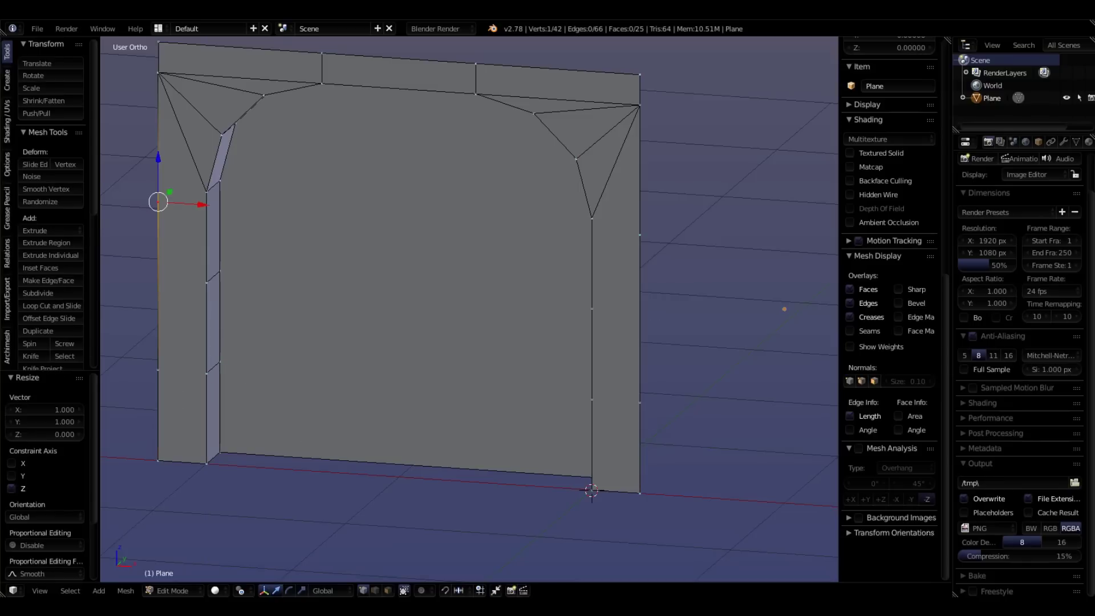
shift+right_click(640, 235)
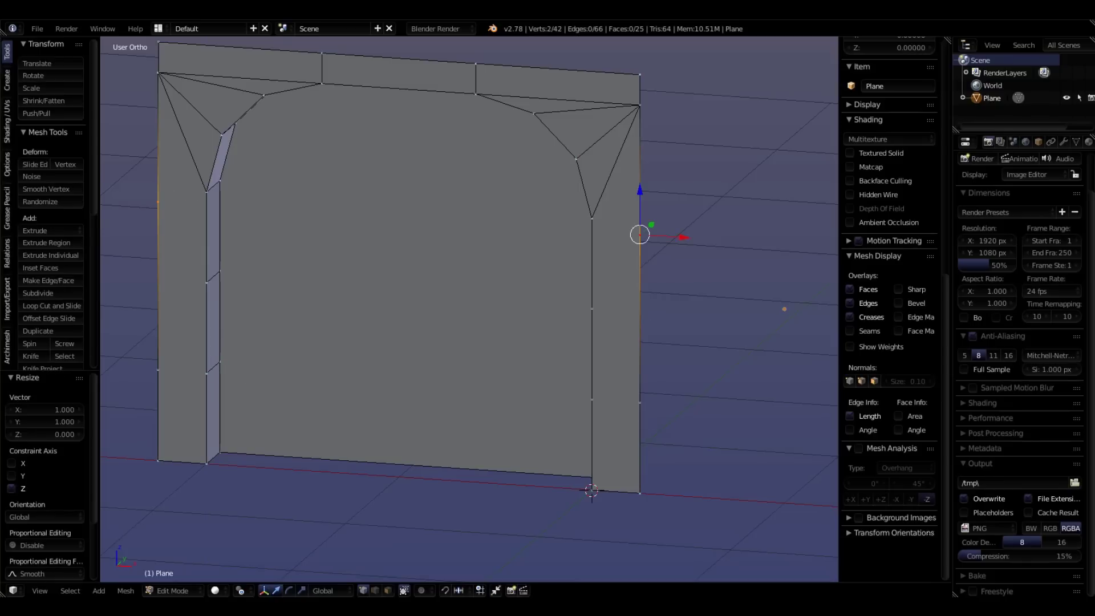
shift+right_click(592, 309)
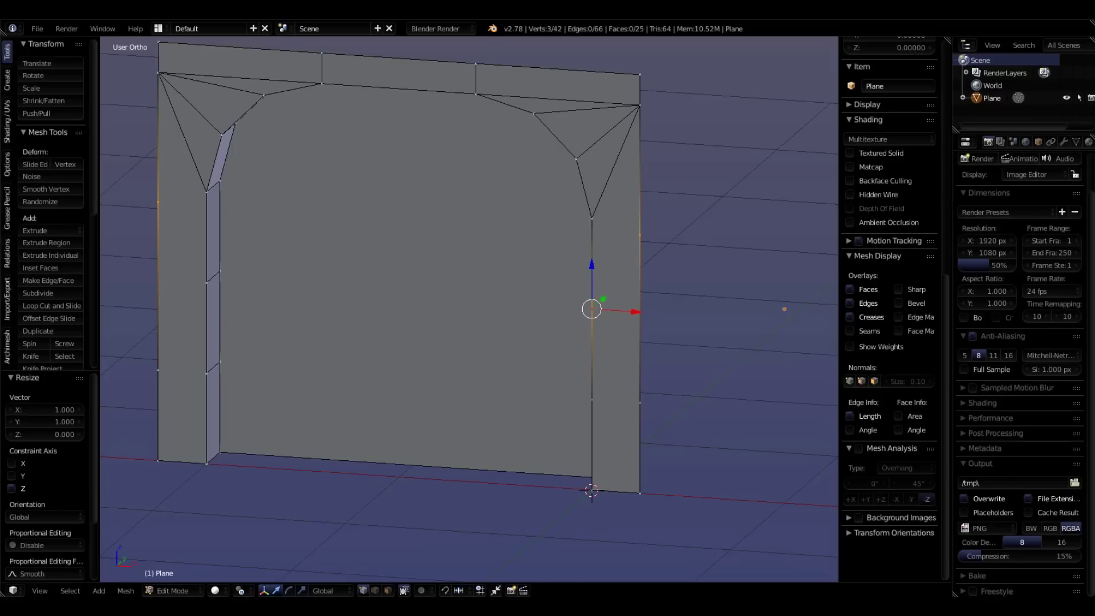
key(s)
key(z)
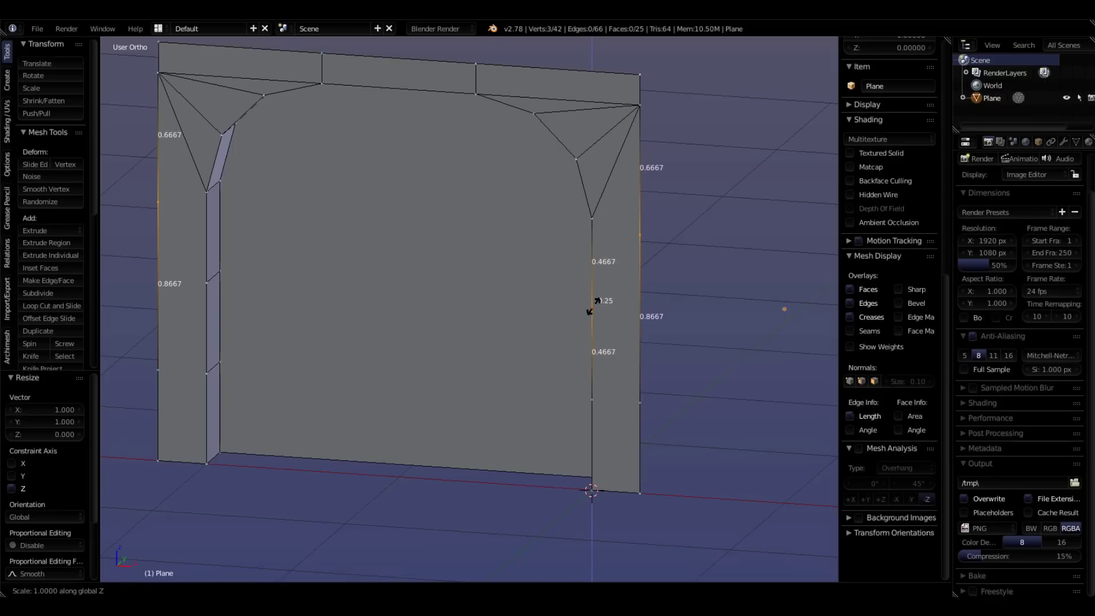
key(0)
key(Return)
Step: Connect the outer vertices to the jamb's cut vertices on the right front strip, forming an upper and a lower horizontal edge
middle_drag(596, 308, 589, 310)
middle_drag(479, 303, 573, 298)
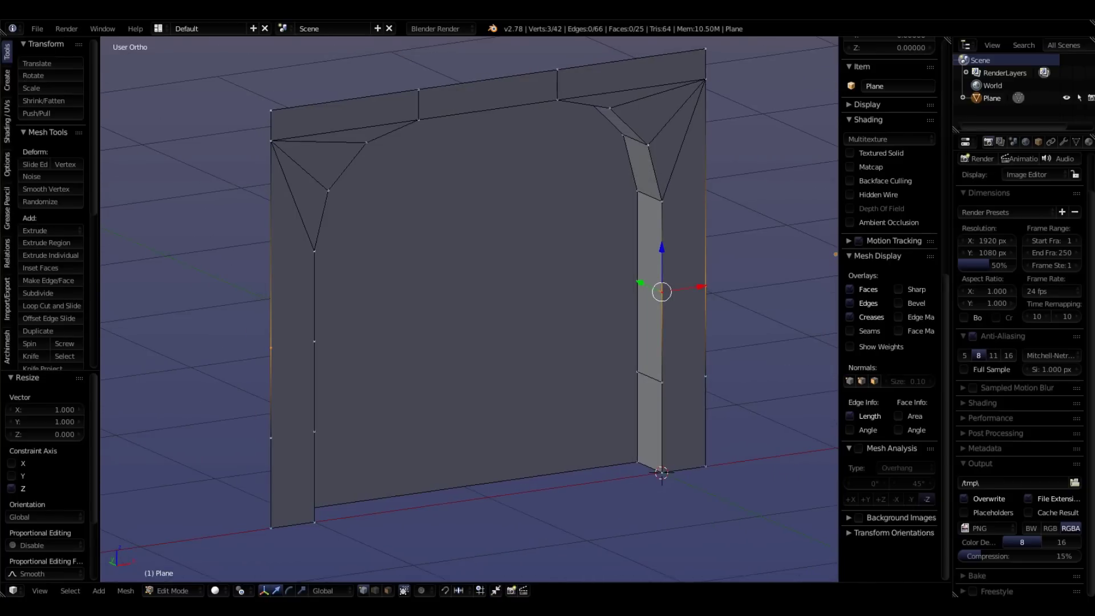
scroll(656, 280, up, 4)
right_click(667, 305)
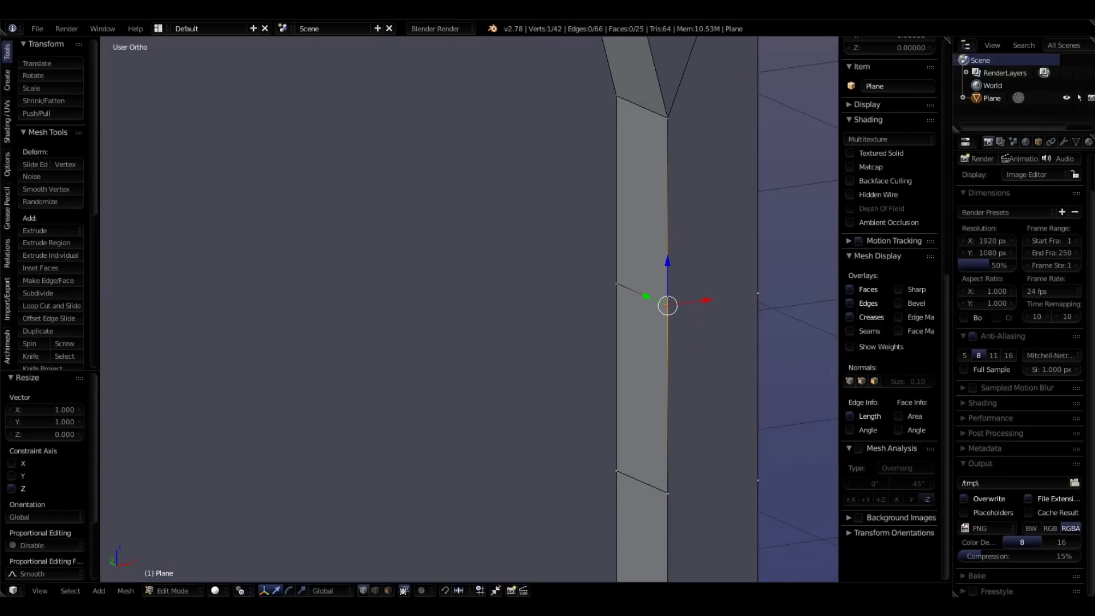
right_click(757, 293)
shift+right_click(668, 305)
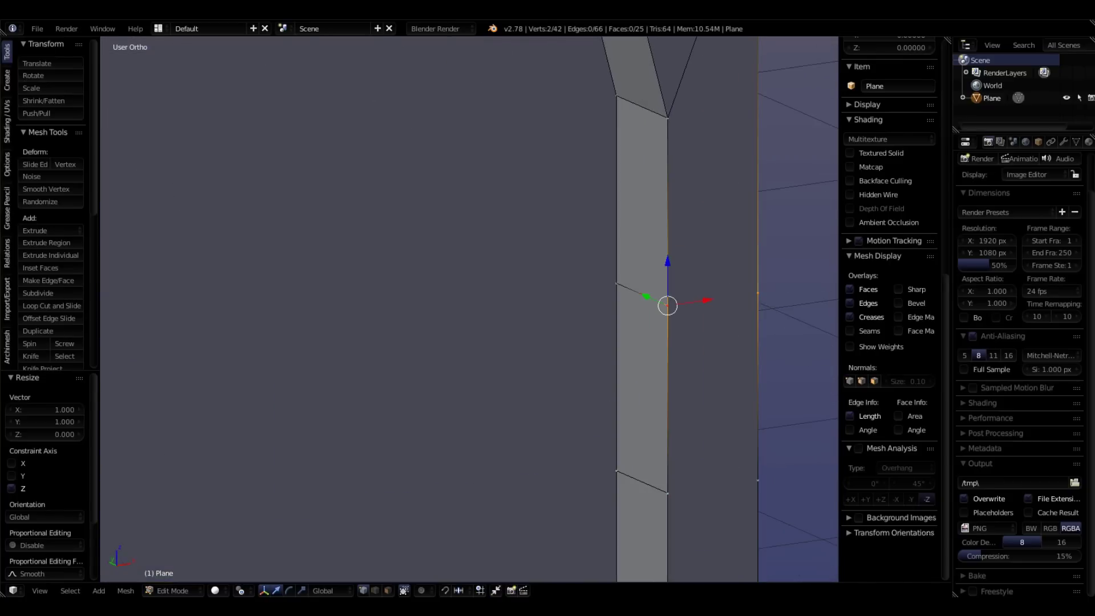
key(j)
scroll(679, 294, down, 5)
scroll(699, 408, up, 2)
right_click(717, 352)
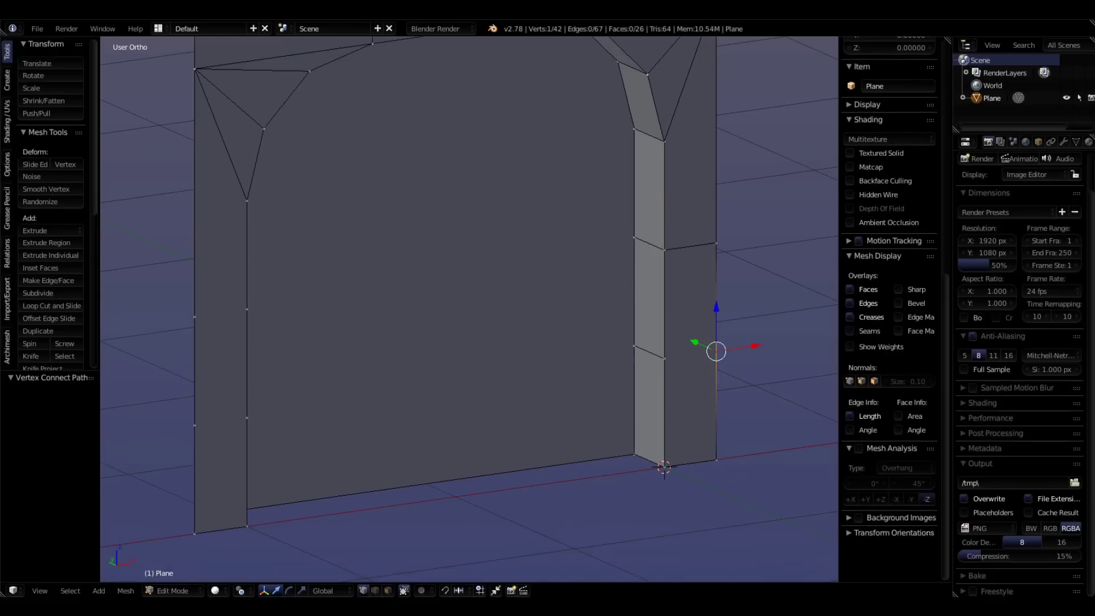
shift+right_click(665, 359)
key(j)
Step: Connect the matching inner and outer vertices on the left front strip with an upper and a lower horizontal edge
scroll(665, 358, down, 3)
scroll(448, 316, up, 4)
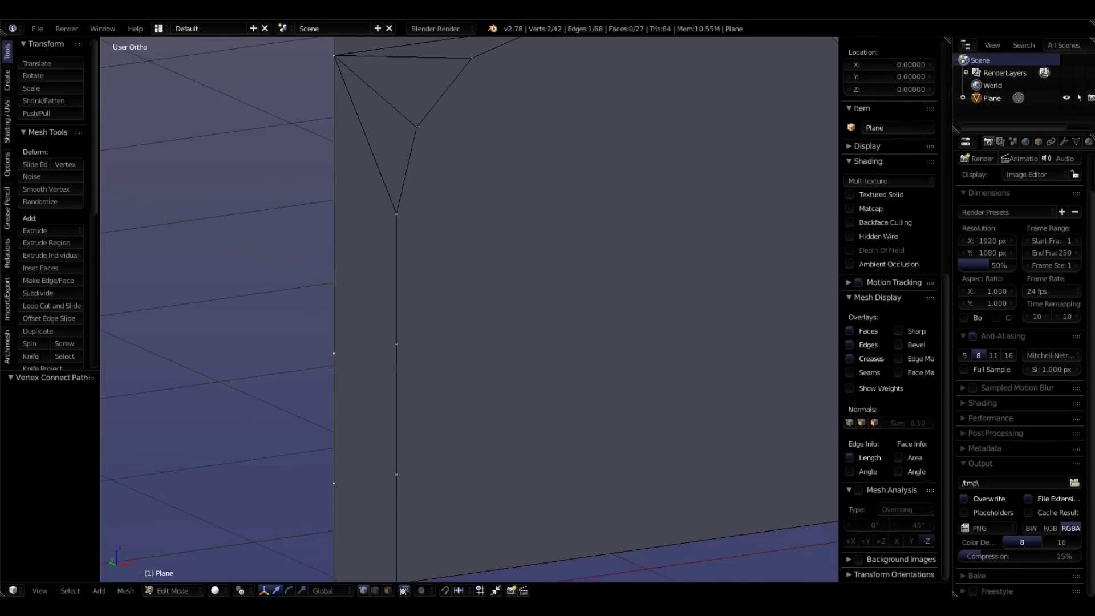
right_click(397, 344)
shift+right_click(333, 353)
key(j)
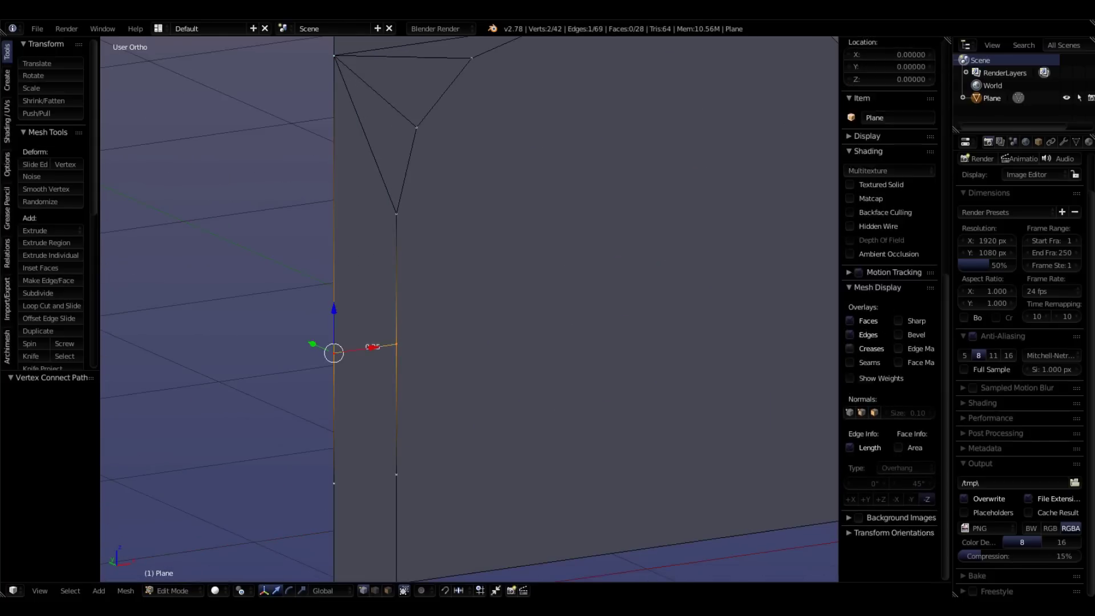
right_click(333, 483)
shift+right_click(396, 474)
key(j)
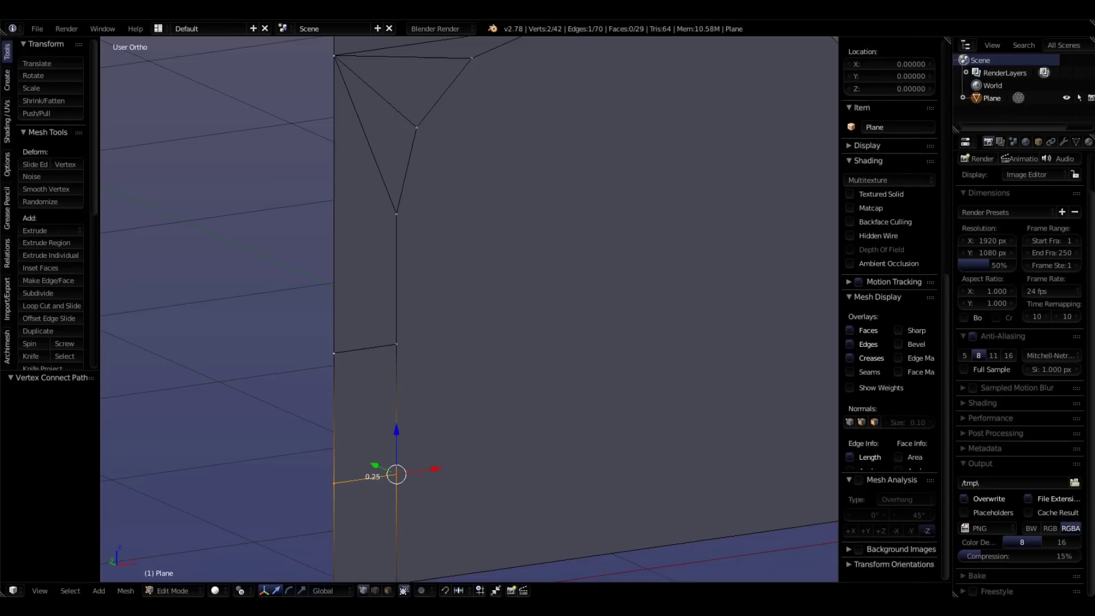
Step: Connect the rear cut vertices of both jambs across the recessed back wall with an upper and a lower horizontal edge
scroll(396, 474, down, 3)
middle_drag(479, 420, 439, 417)
scroll(439, 417, up, 6)
right_click(451, 318)
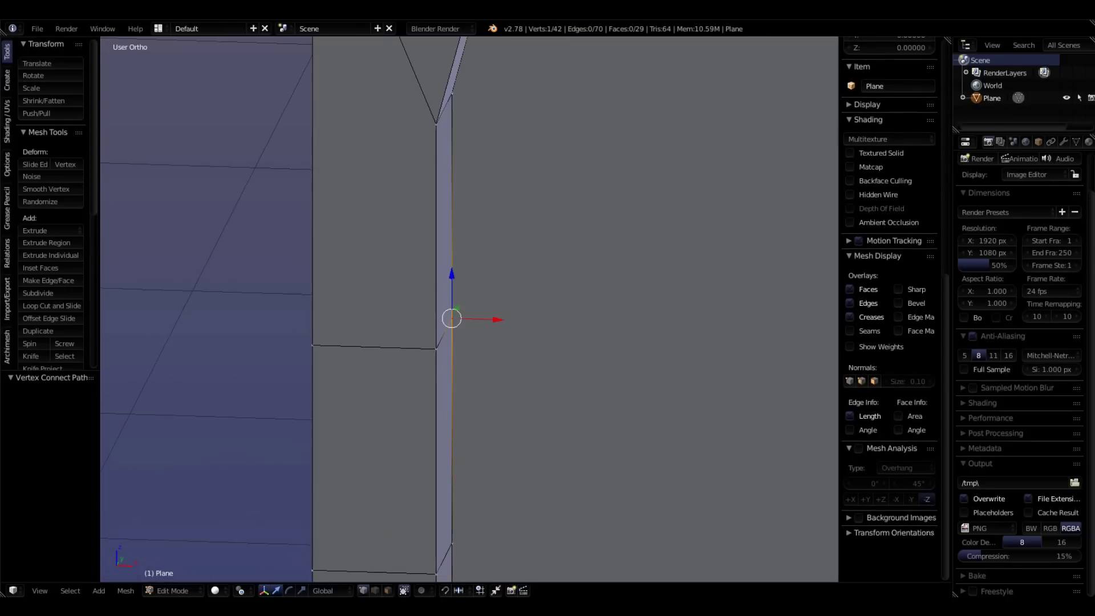
scroll(457, 327, down, 4)
middle_drag(456, 327, 312, 339)
middle_drag(721, 410, 693, 430)
scroll(749, 406, up, 1)
shift+right_click(764, 287)
key(j)
right_click(765, 420)
shift+right_click(263, 321)
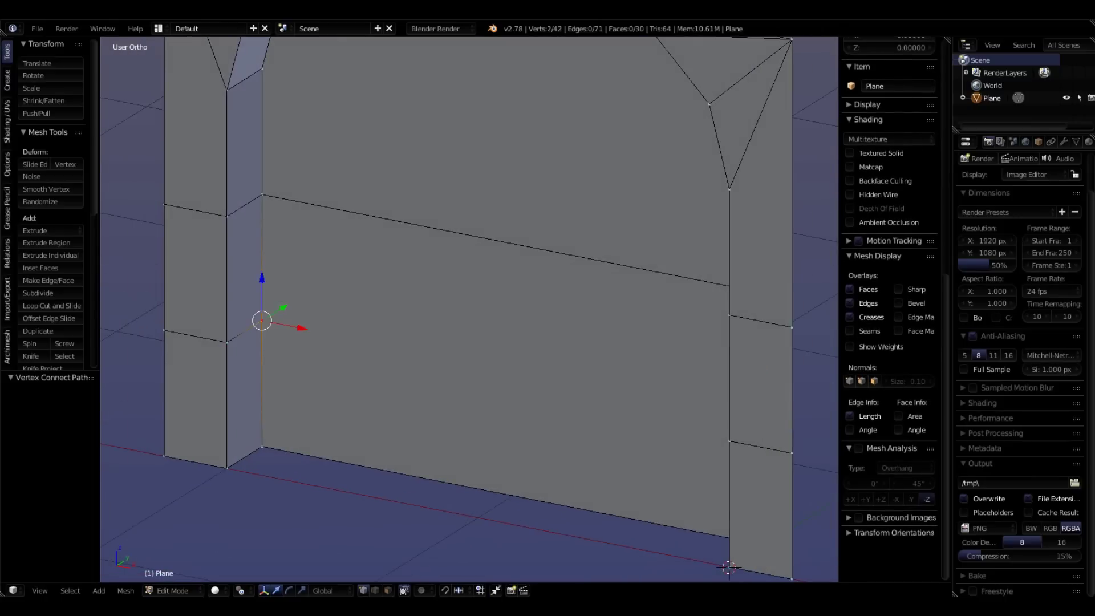
key(j)
Step: Add two vertical loop cuts through the lower back wall faces and spread them apart by scaling X by about 2.363
middle_drag(262, 321, 337, 293)
scroll(337, 294, up, 1)
scroll(337, 294, down, 2)
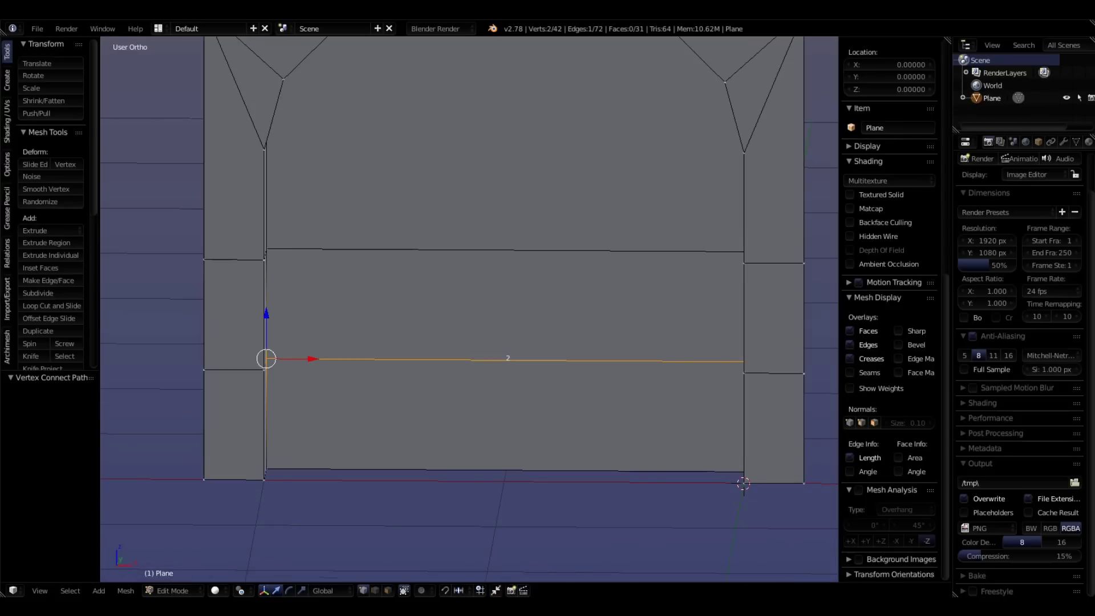
alt+right_click(634, 251)
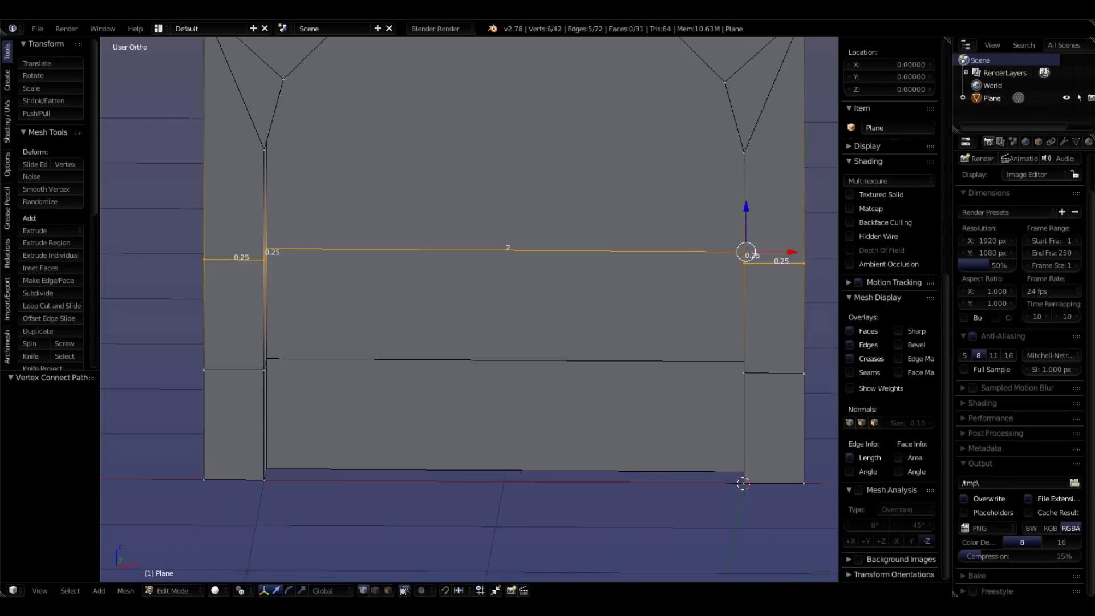
key(ctrl+r)
scroll(506, 360, up, 1)
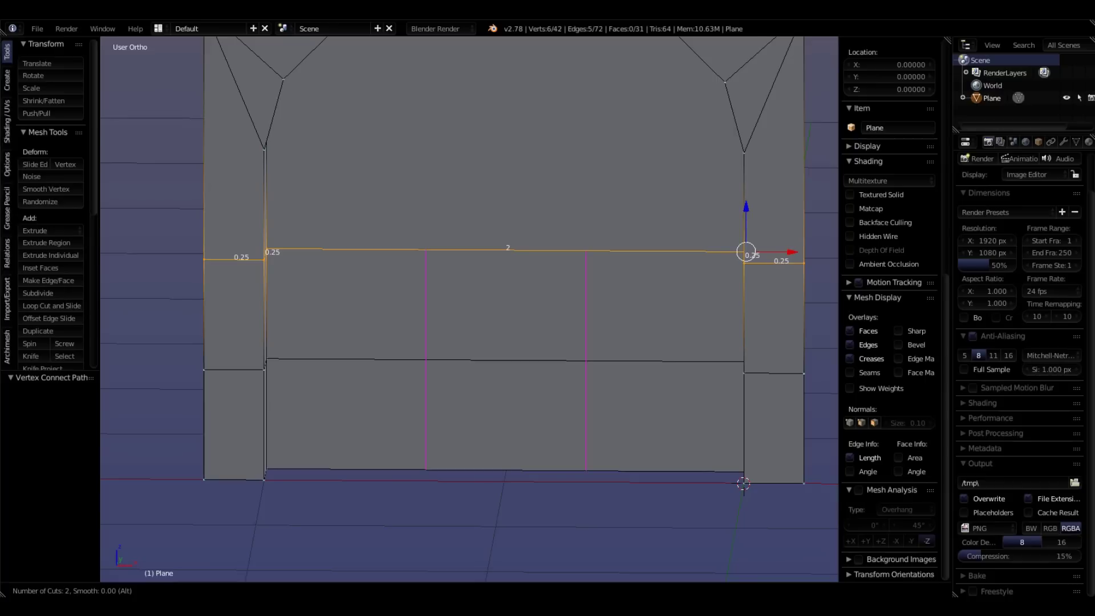
key(Return)
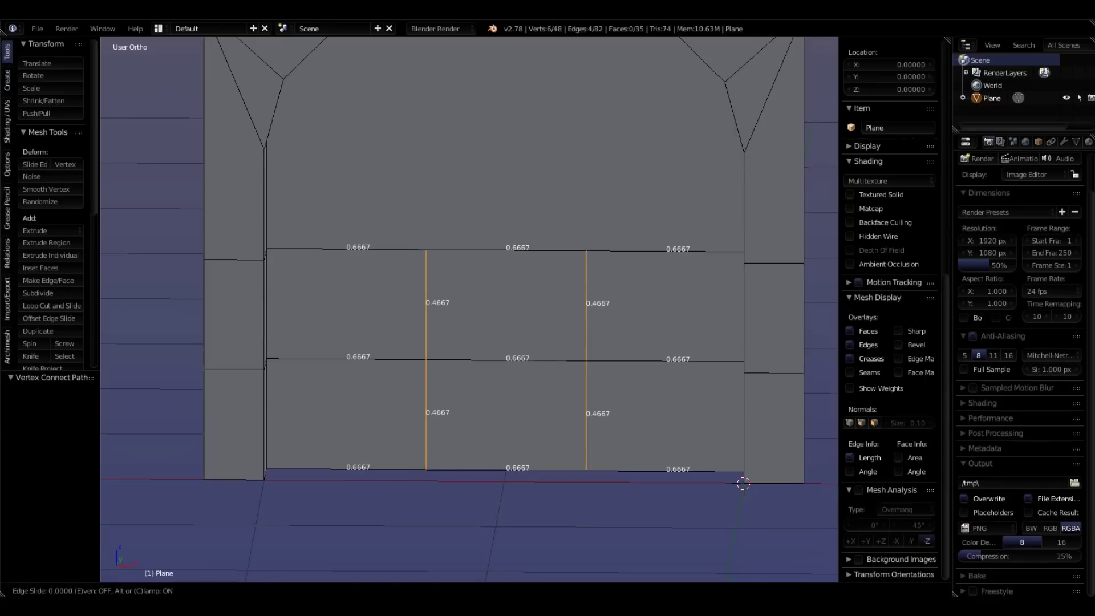
key(Return)
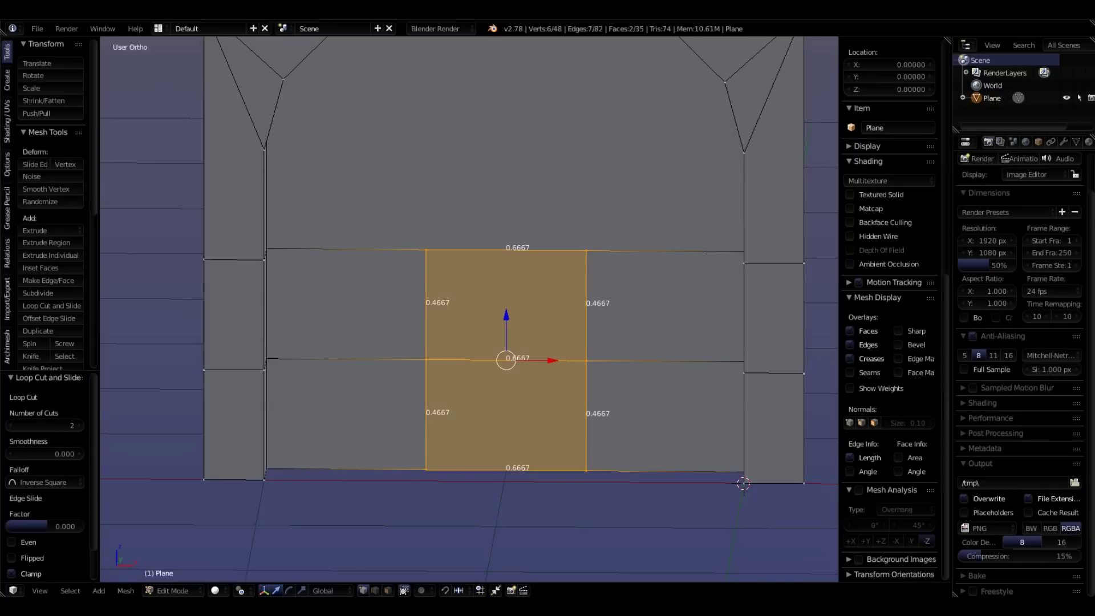
key(s)
key(x)
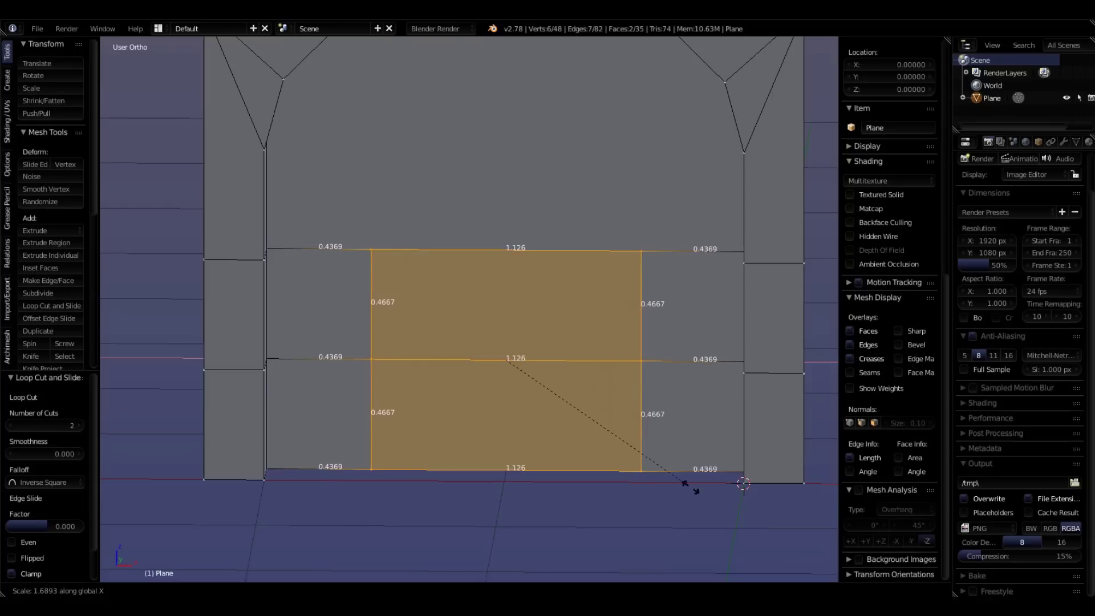
click(773, 515)
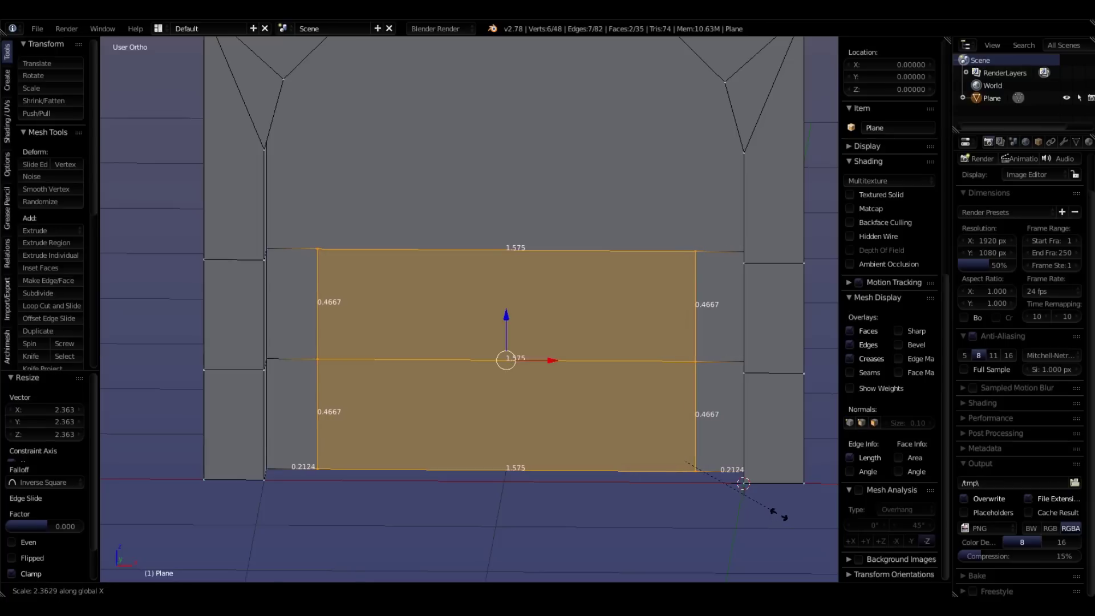
Step: Examine the widened cuts beside the right jamb and undo both vertical loop cuts and their scaling
alt+right_click(685, 252)
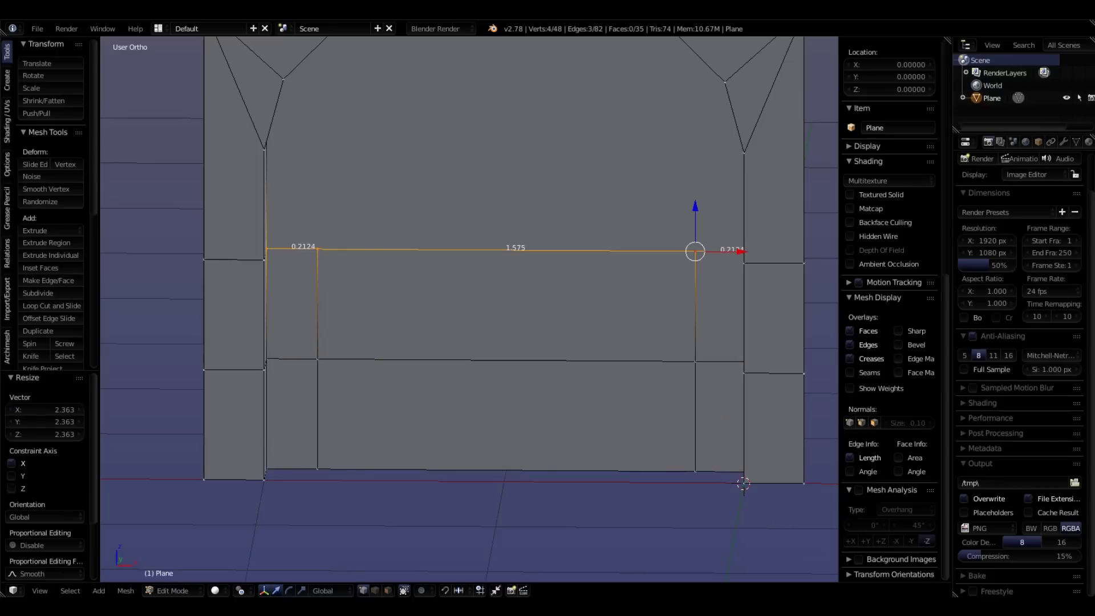
middle_drag(684, 257, 733, 251)
scroll(469, 309, up, 8)
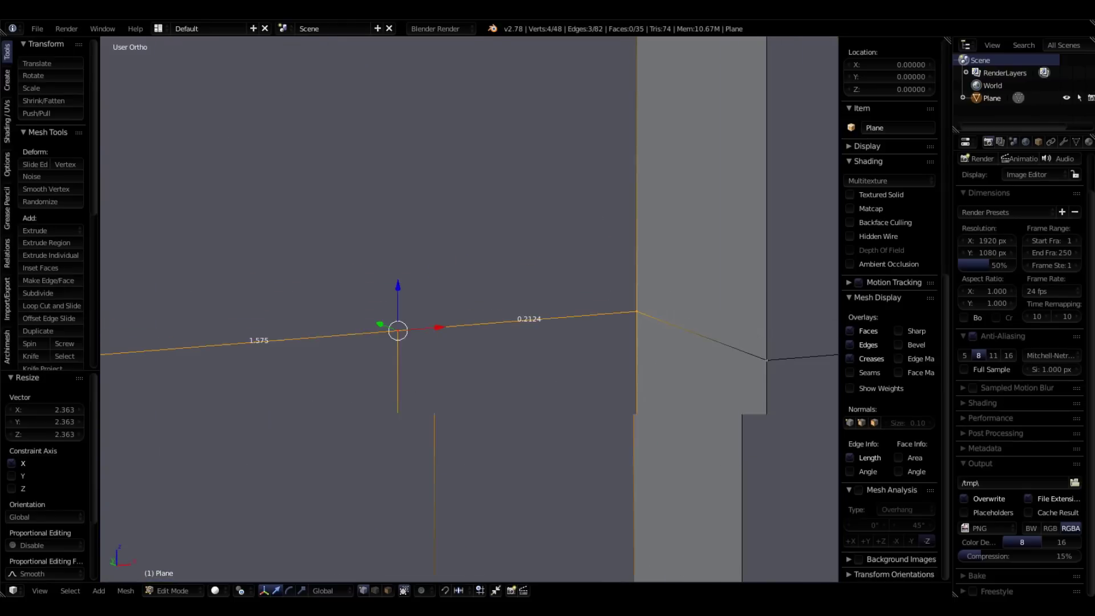
scroll(633, 323, down, 6)
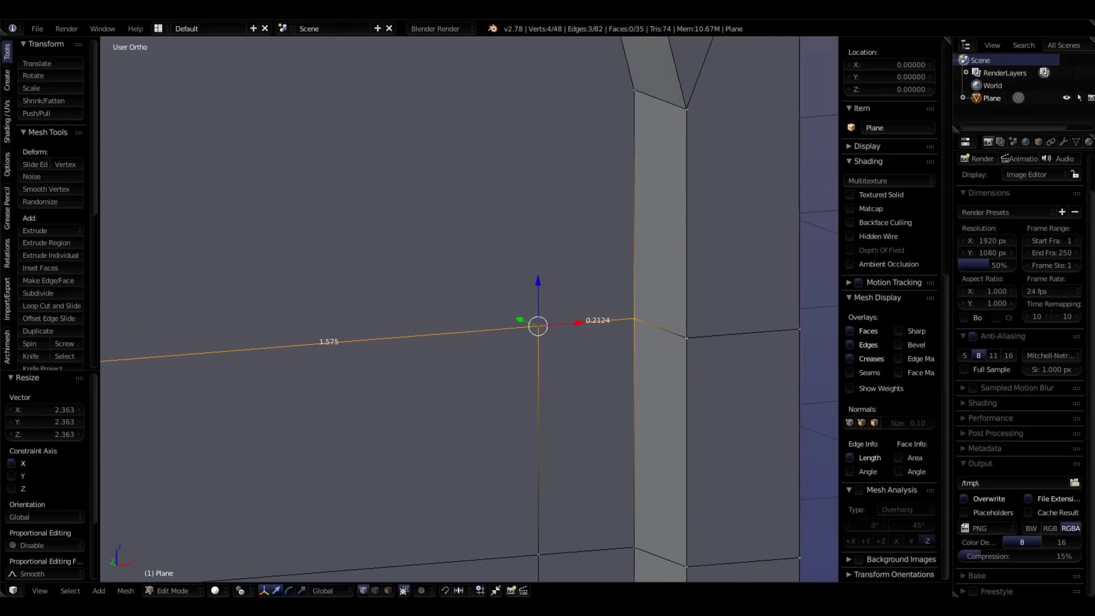
middle_drag(428, 348, 416, 348)
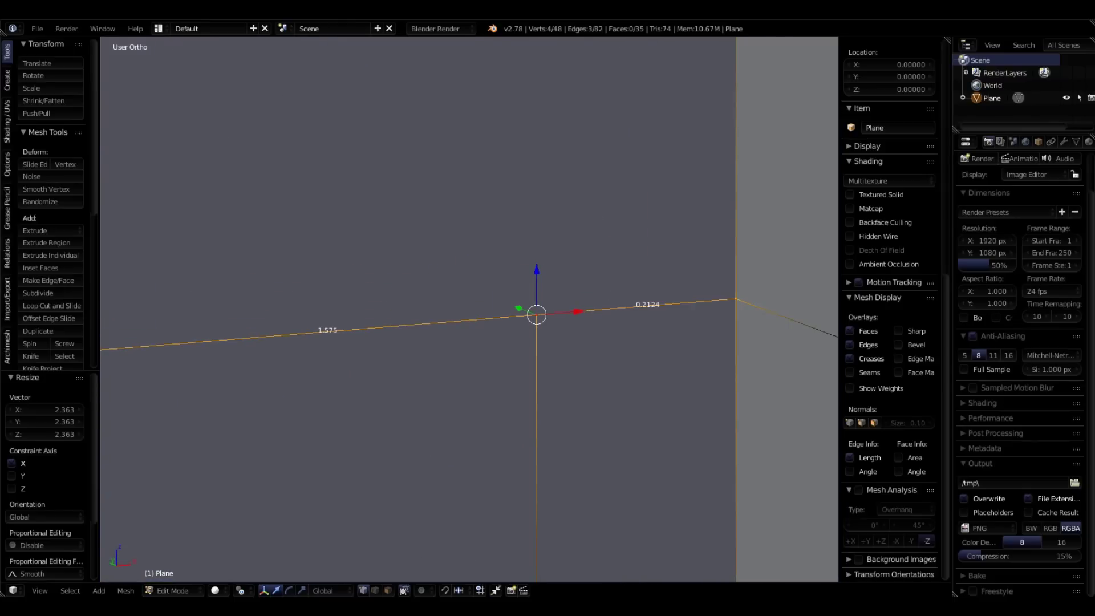
scroll(539, 324, down, 5)
middle_drag(539, 323, 516, 316)
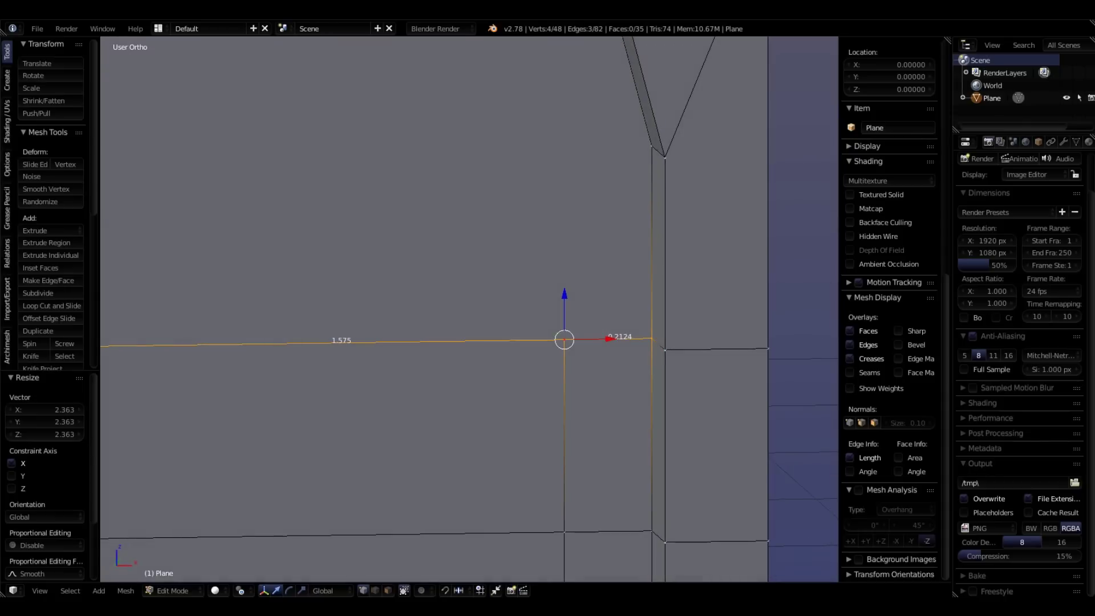
key(ctrl+z)
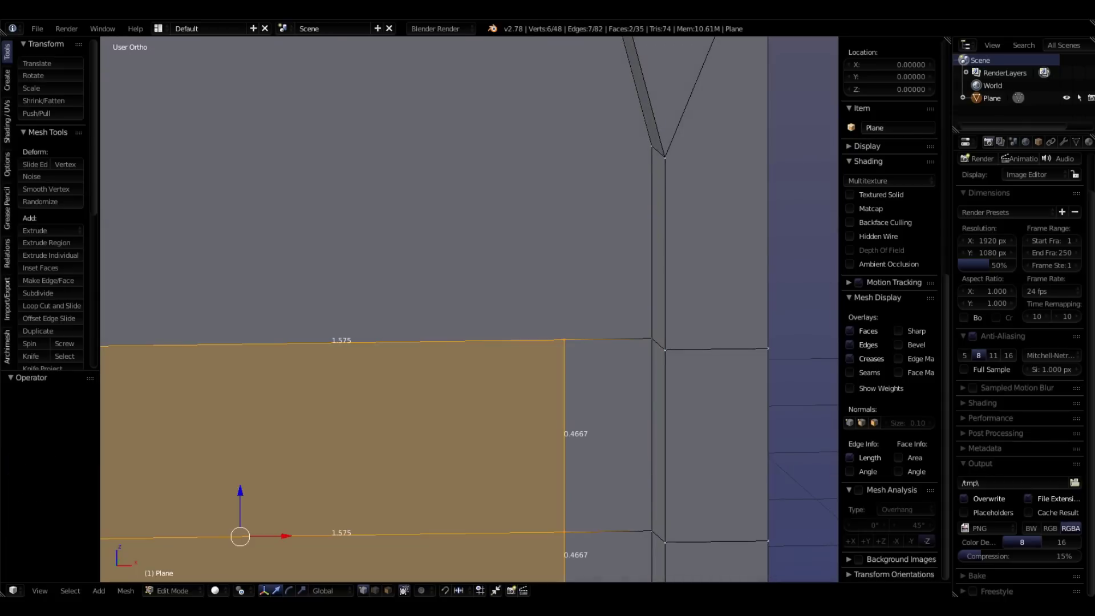
key(ctrl+z)
key(ctrl+z)
scroll(560, 386, down, 5)
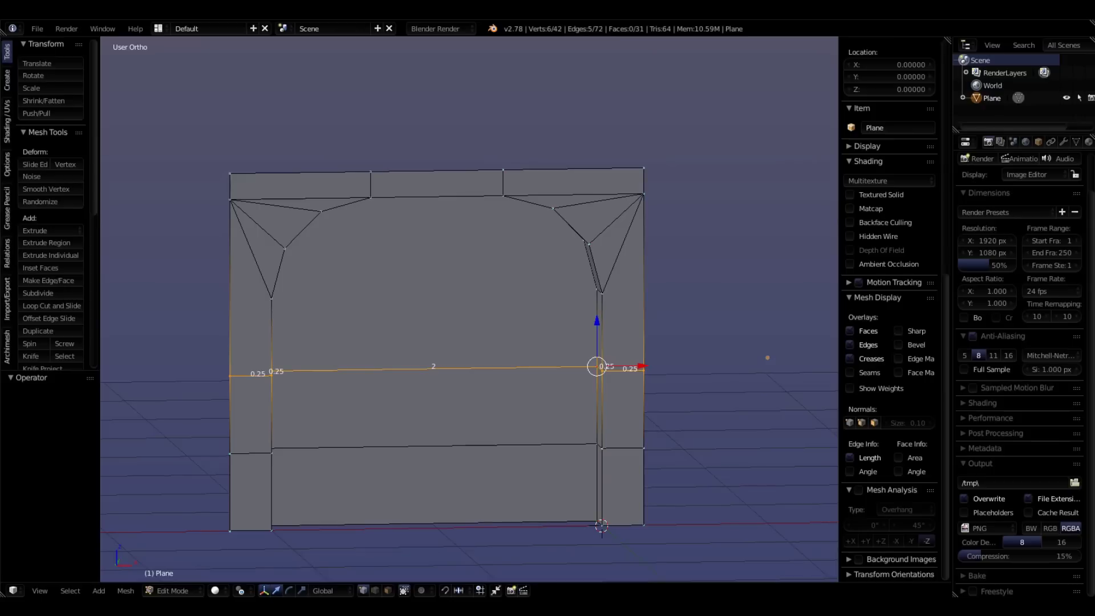
key(ctrl+z)
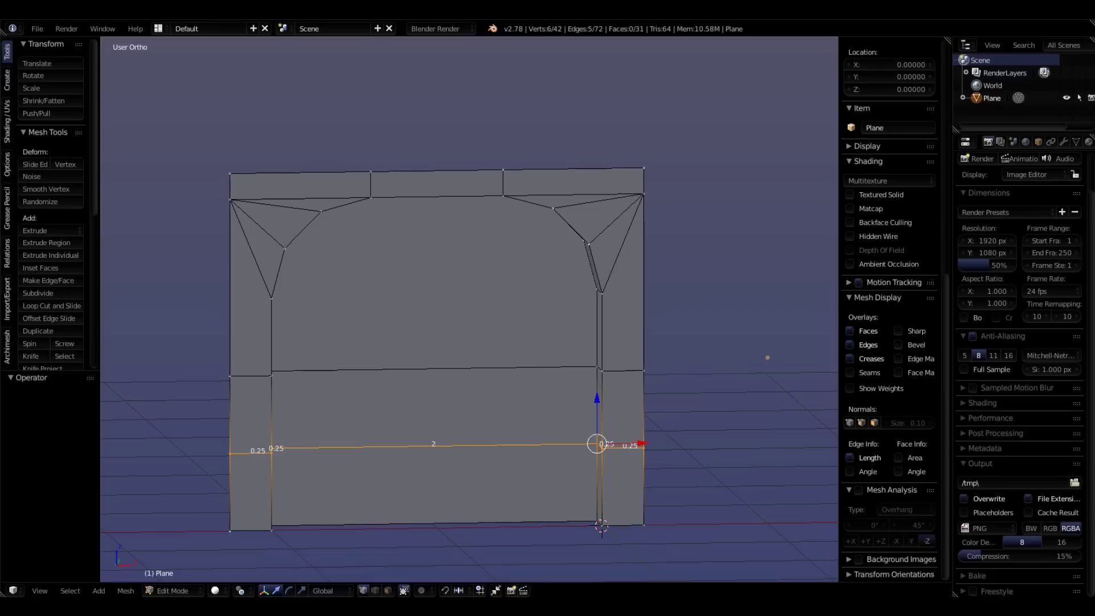
Step: Raise the upper horizontal edge loop by about 0.297 along Z and set the pivot point to Median Point
alt+right_click(530, 368)
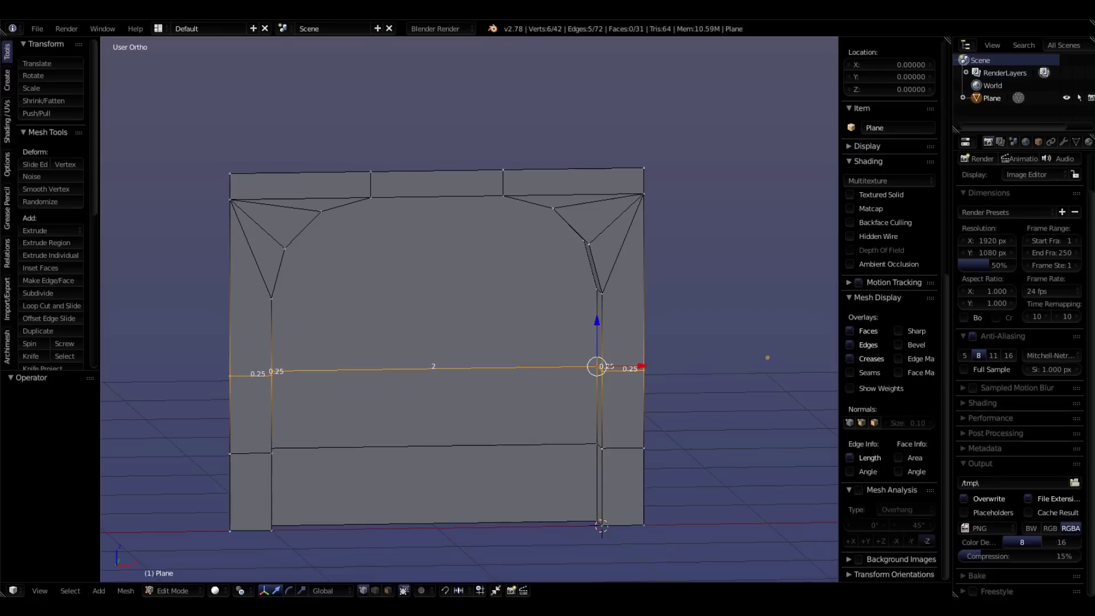
drag(597, 321, 597, 272)
click(240, 591)
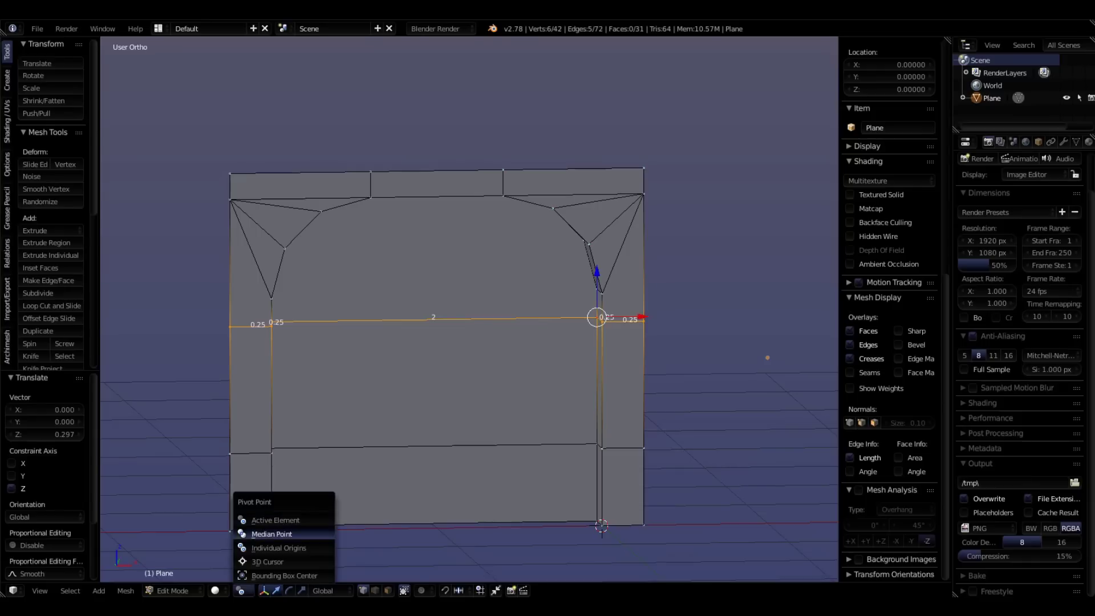
click(271, 534)
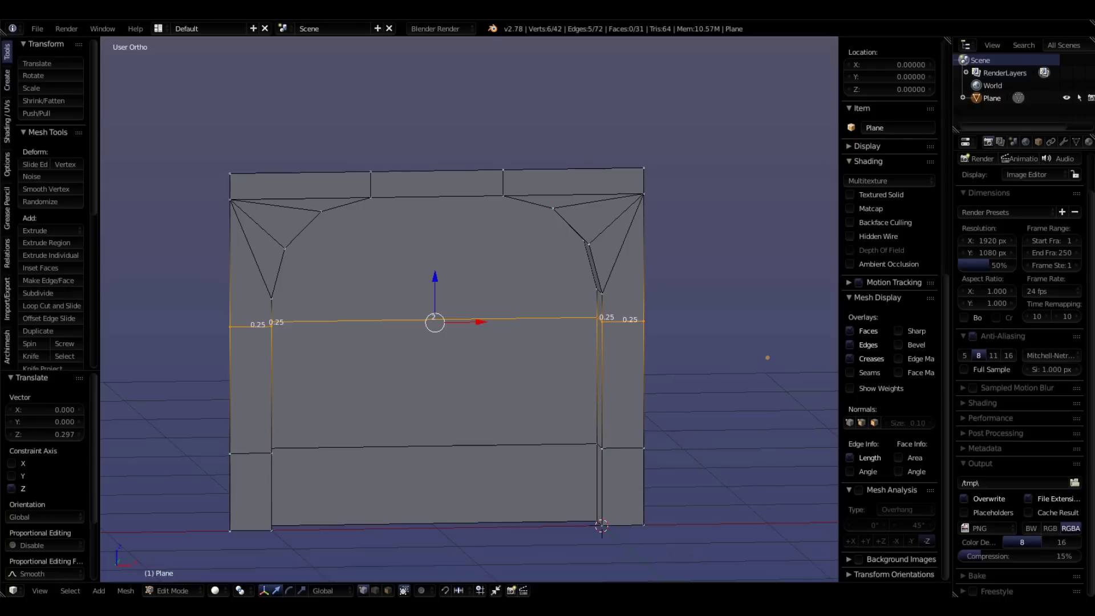
Step: Lower the lower horizontal edge loop along Z by about 0.259, and fine-tune its height by about 0.041 up and 0.028 down
alt+right_click(436, 447)
drag(434, 404, 435, 446)
mouse_move(434, 446)
middle_down()
mouse_move(390, 448)
mouse_move(442, 440)
mouse_move(425, 442)
middle_up()
scroll(428, 443, up, 1)
drag(433, 447, 432, 439)
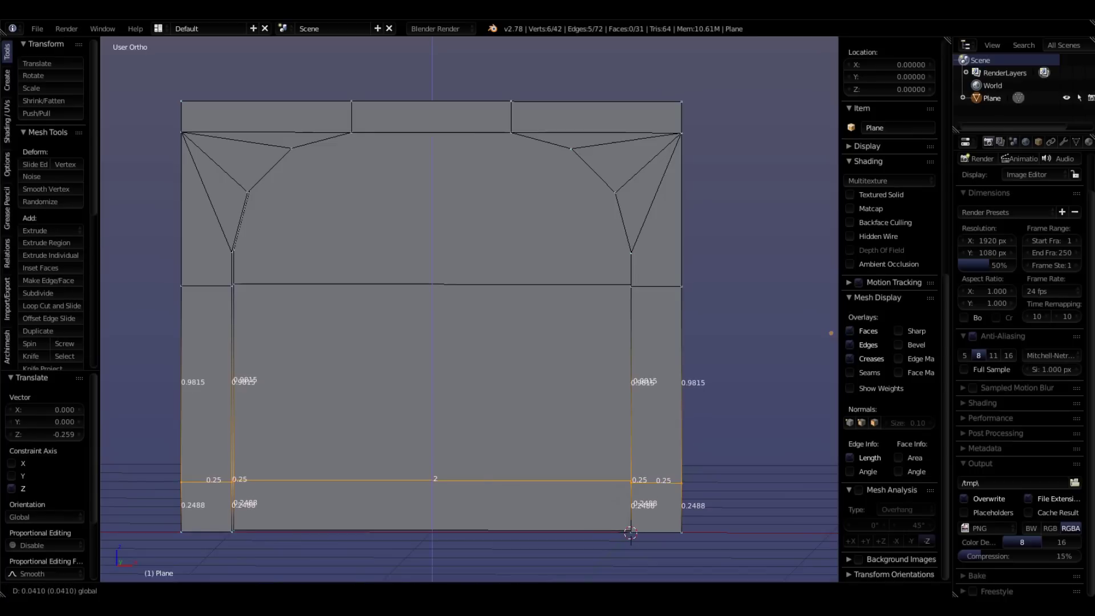
key(Return)
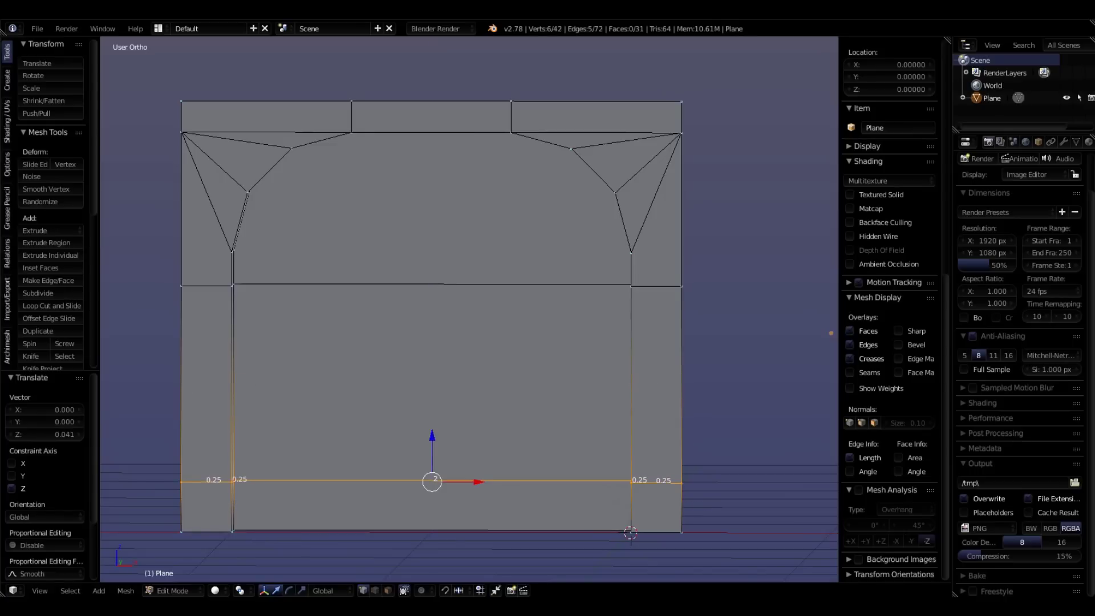
key(g)
key(z)
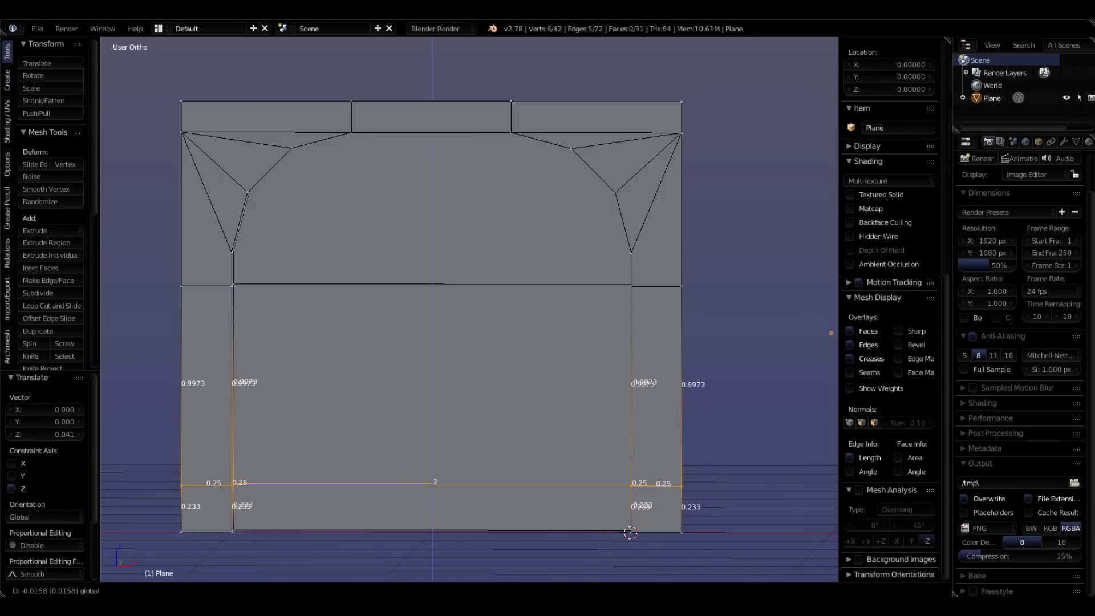
key(Return)
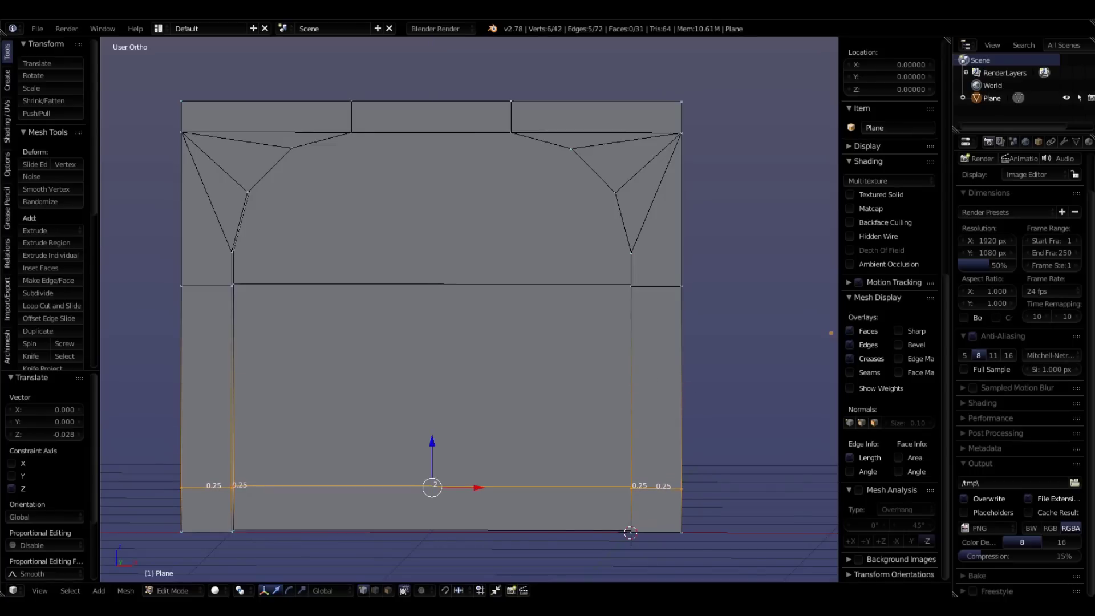
Step: Raise the upper horizontal edge loop by about 0.032 along Z
alt+right_click(432, 285)
key(g)
key(z)
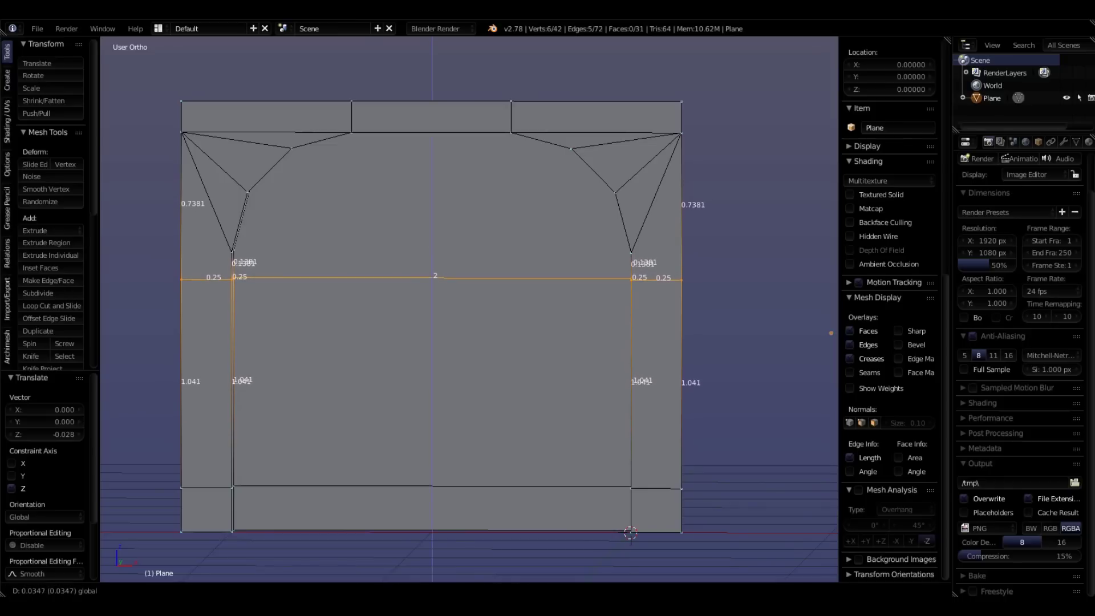
key(Return)
Step: Add two vertical loop cuts through the lower back wall and spread them apart by scaling X by about 2.448
scroll(469, 408, up, 2)
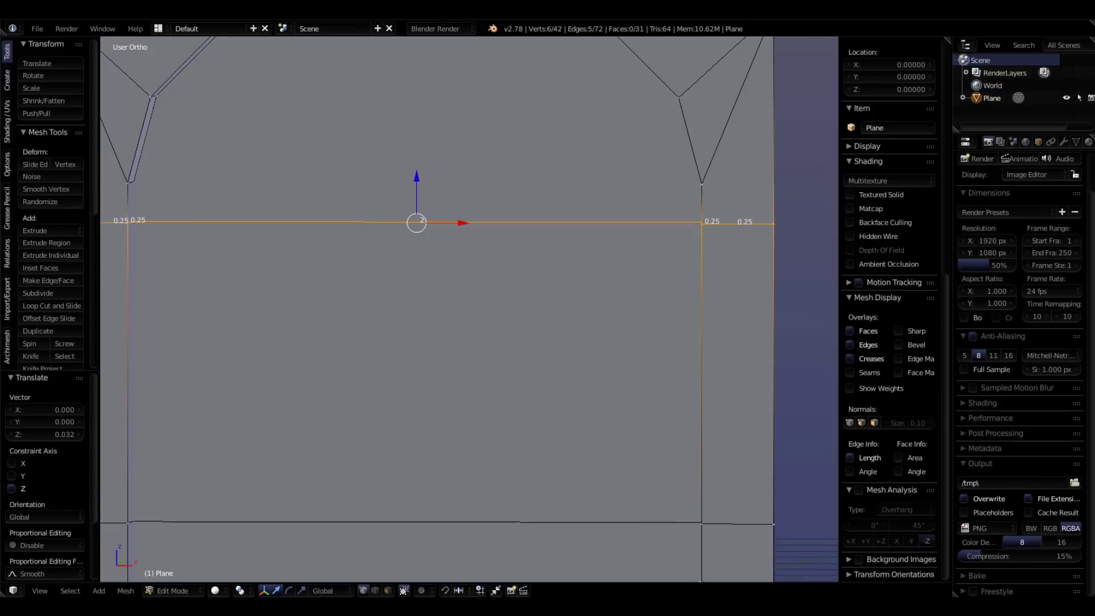
key(ctrl+r)
scroll(477, 222, up, 1)
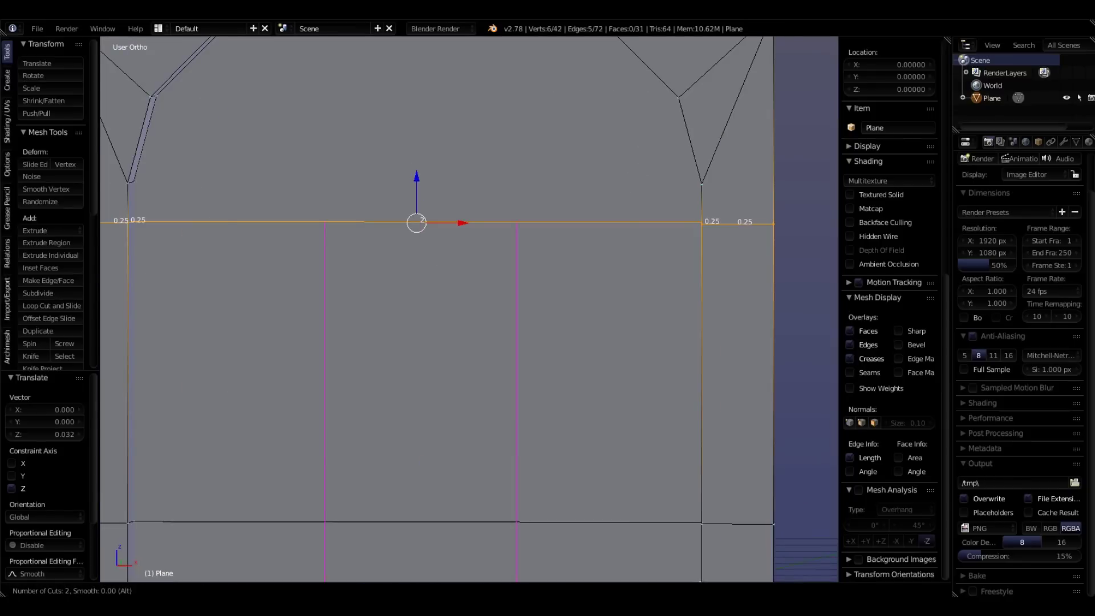
click(477, 221)
right_click(477, 222)
scroll(477, 221, down, 3)
key(s)
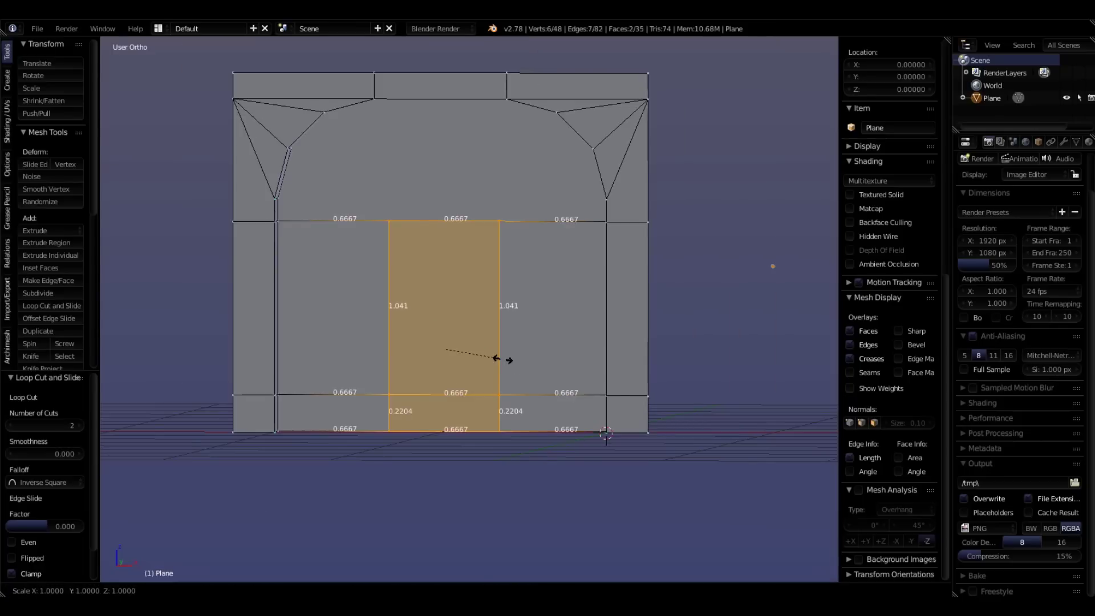
key(x)
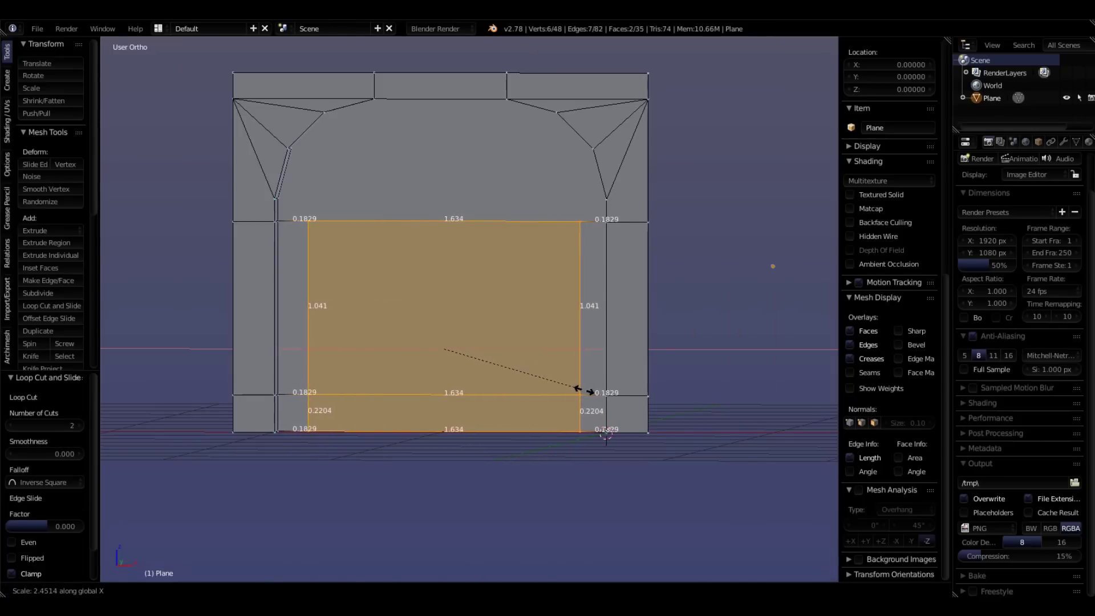
click(584, 392)
Step: Extrude the large central face of the back wall by about -0.065 along Y in face select mode
middle_drag(584, 391, 610, 393)
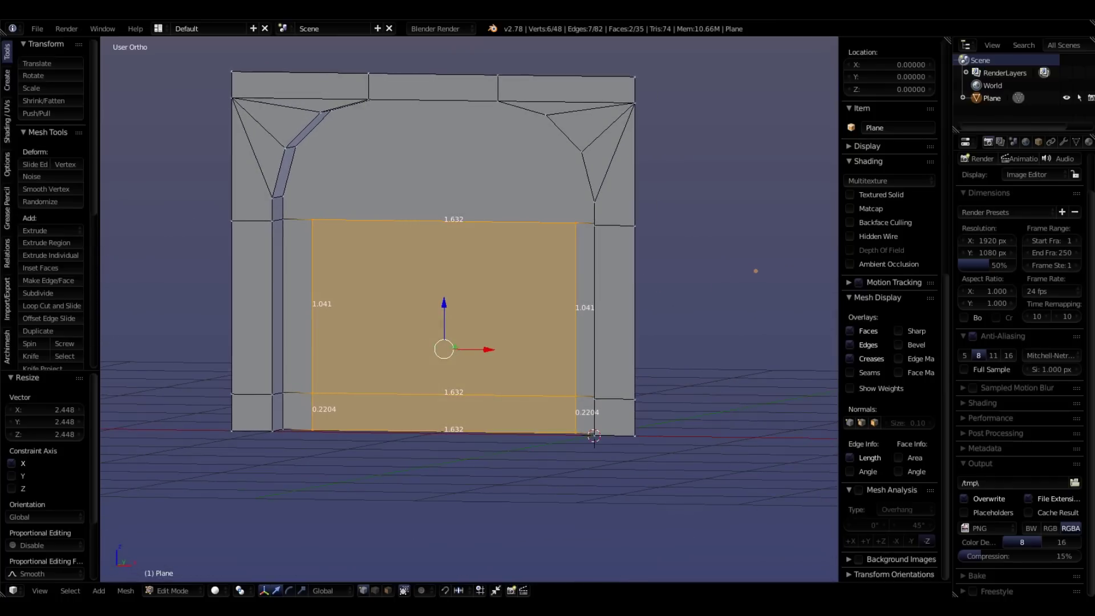
key(ctrl+Tab)
click(450, 364)
right_click(450, 363)
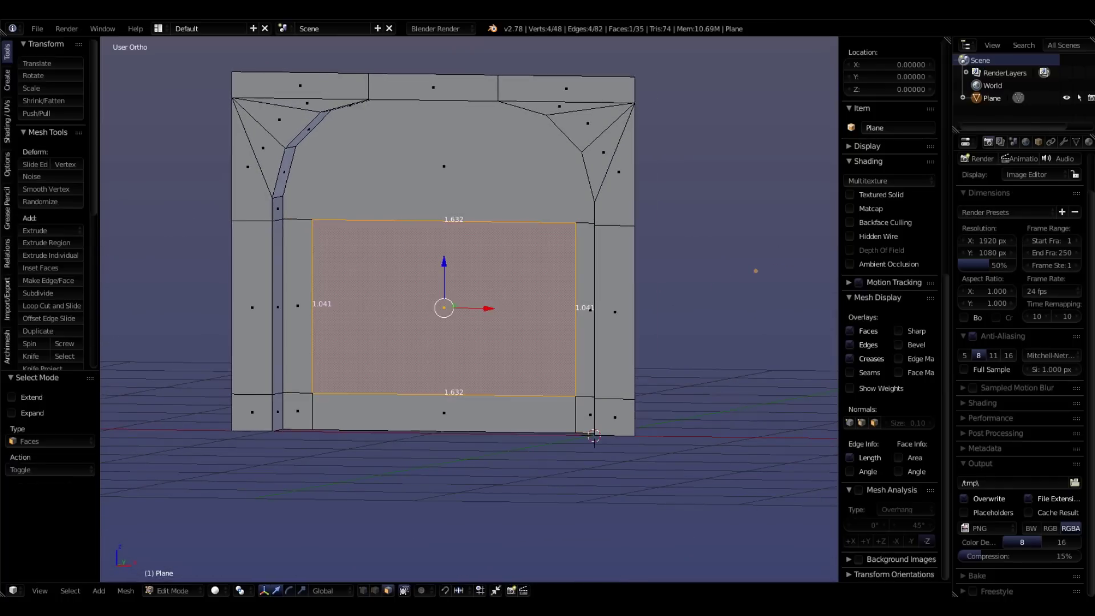
middle_drag(326, 281, 365, 283)
scroll(365, 283, up, 4)
middle_drag(547, 326, 563, 328)
scroll(564, 328, up, 2)
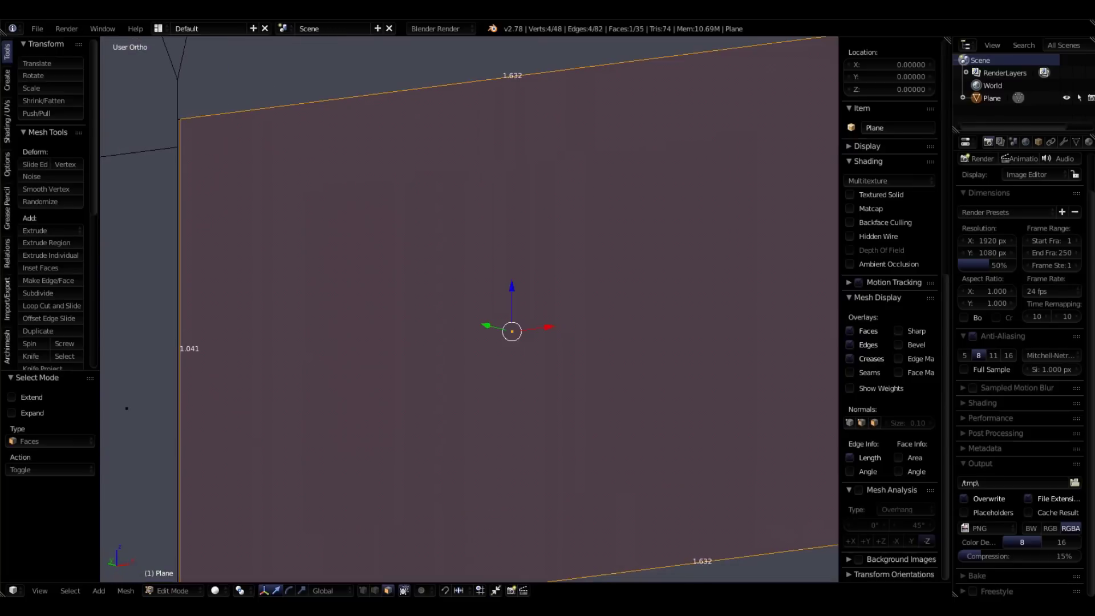
key(e)
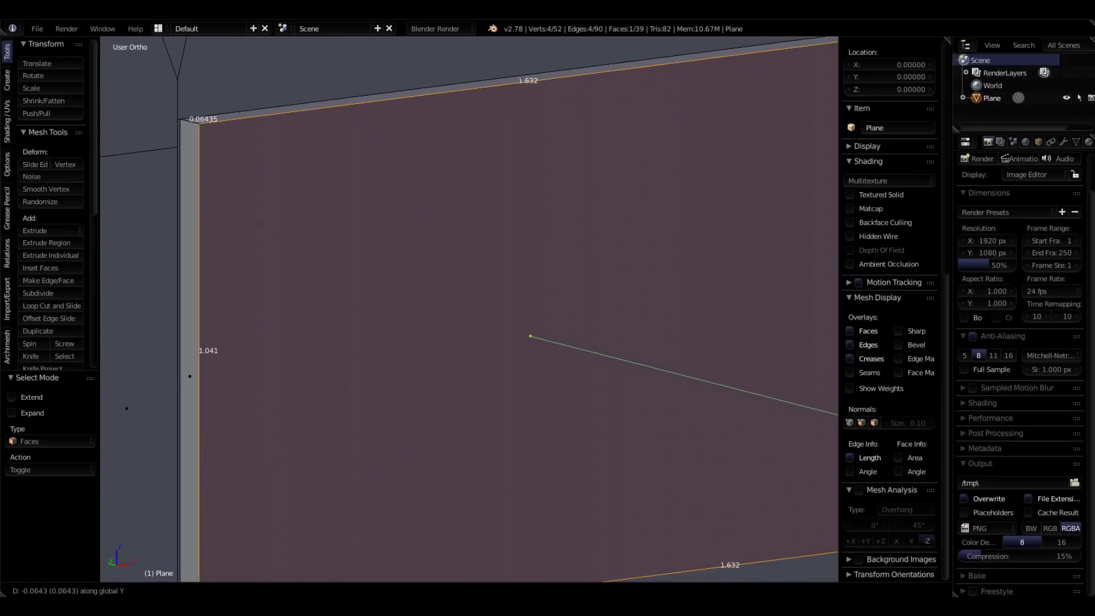
key(Return)
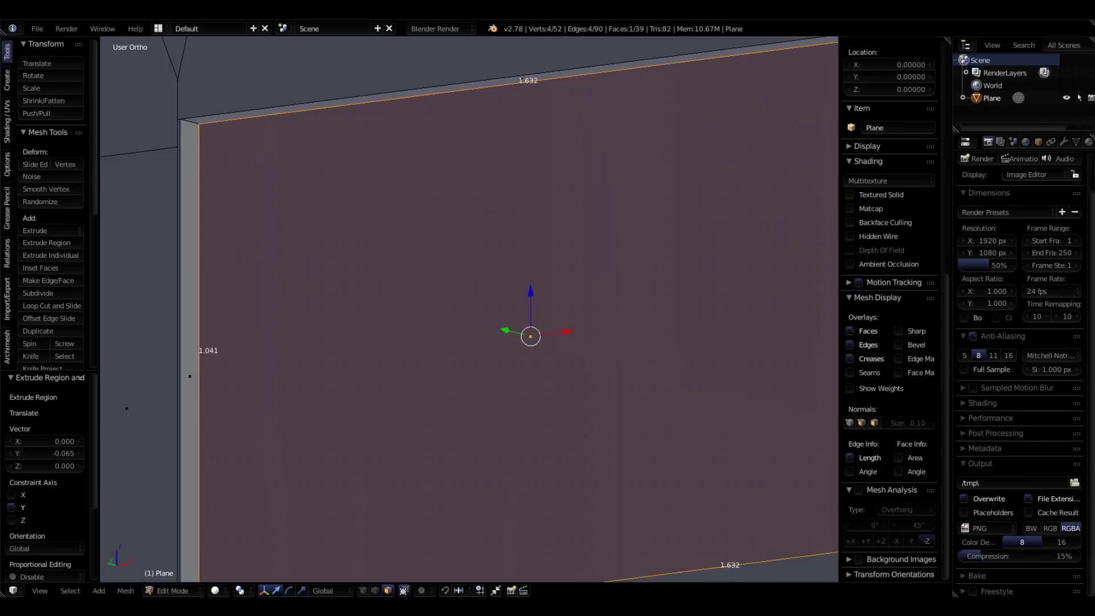
Step: Turn off the edge length overlay and hide the viewport properties sidebar
click(851, 458)
key(n)
scroll(417, 328, down, 5)
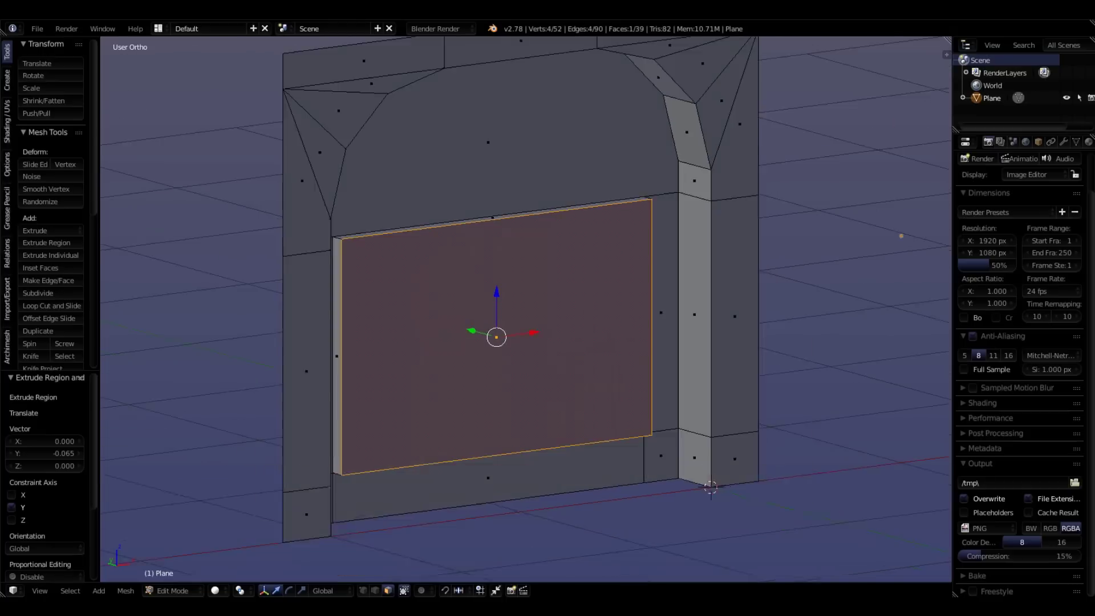
Step: Inset the front face of the protruding central panel by a thickness of about 0.034
mouse_move(416, 328)
middle_down()
mouse_move(379, 327)
mouse_move(403, 328)
middle_up()
scroll(343, 255, up, 6)
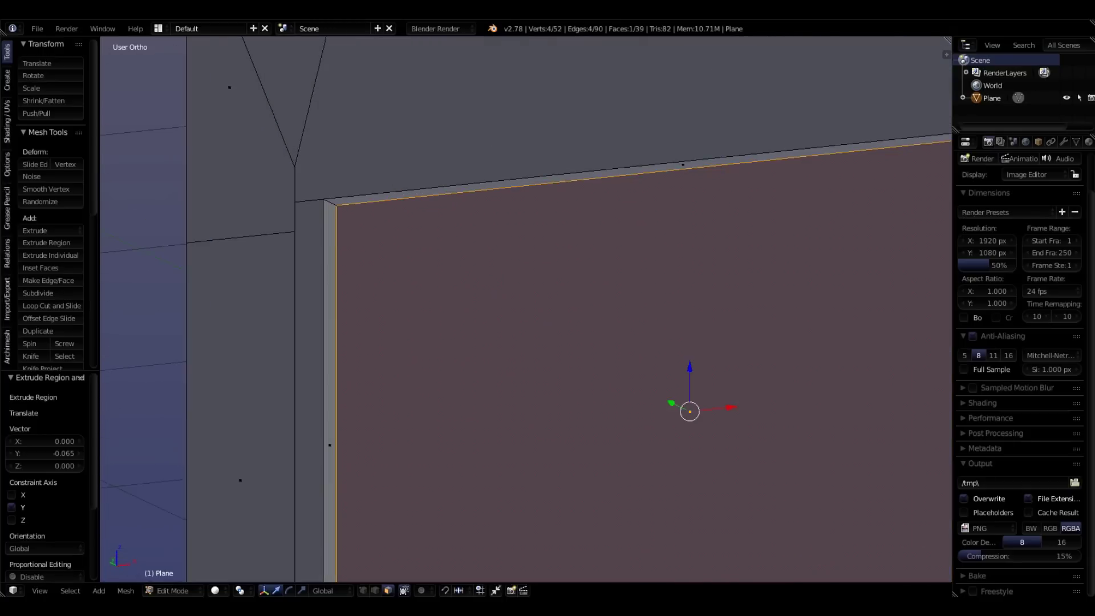
scroll(320, 206, down, 5)
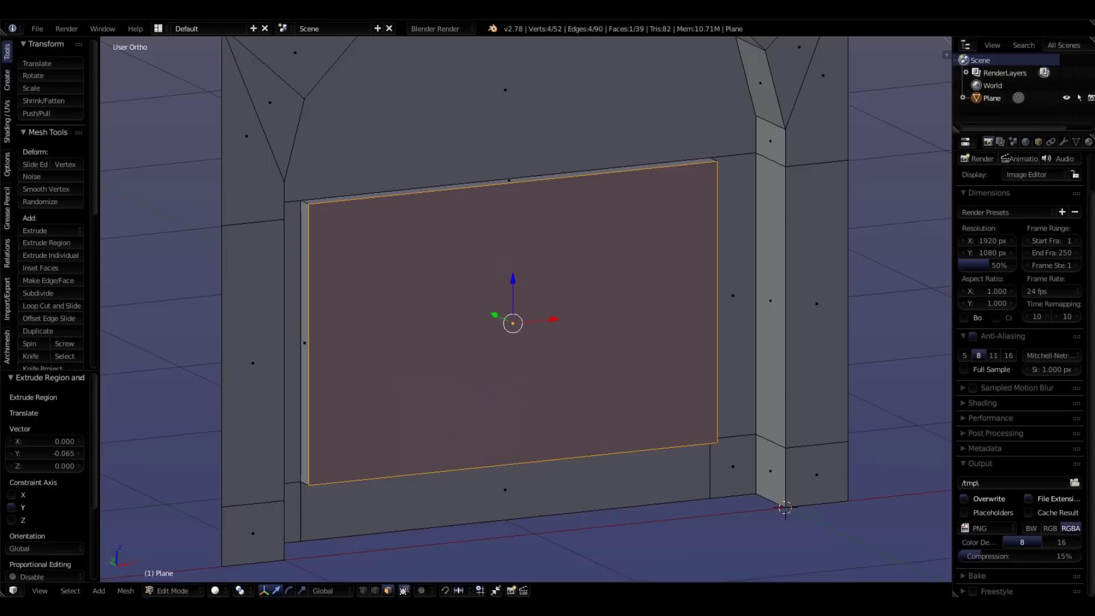
scroll(325, 247, up, 6)
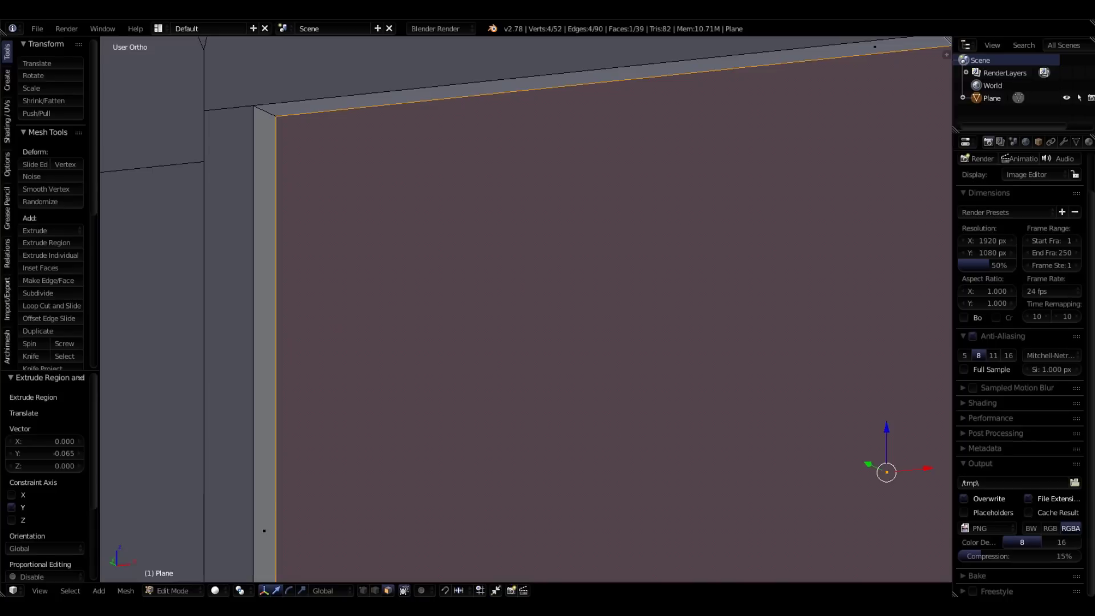
scroll(363, 317, down, 3)
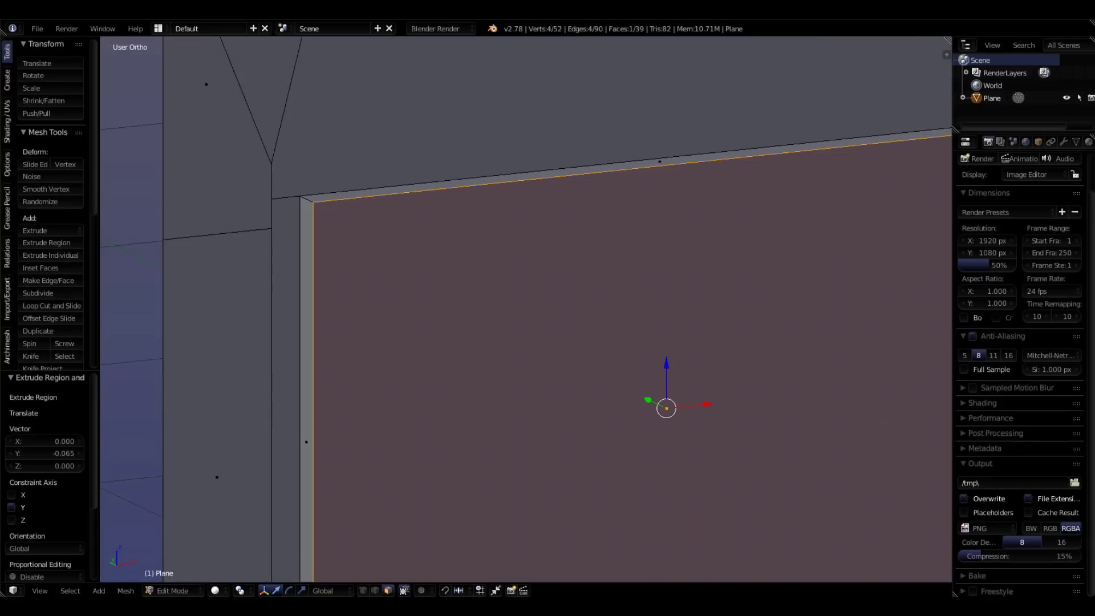
key(i)
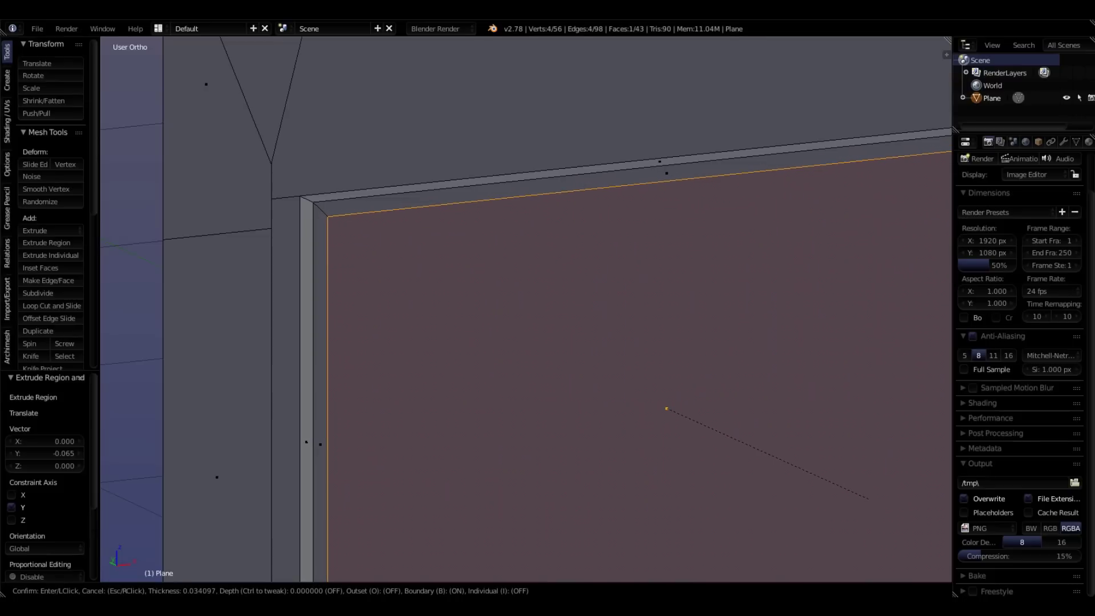
click(867, 499)
Step: Extrude the inset panel face inward by about 0.097 along Y to form a recessed frame
scroll(667, 400, down, 3)
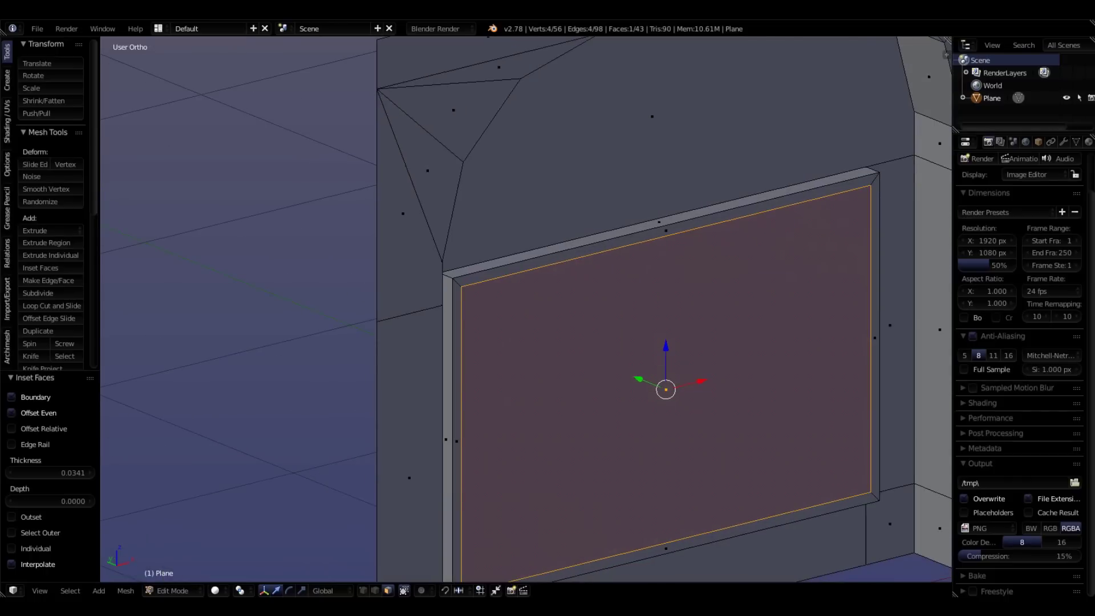
key(e)
key(y)
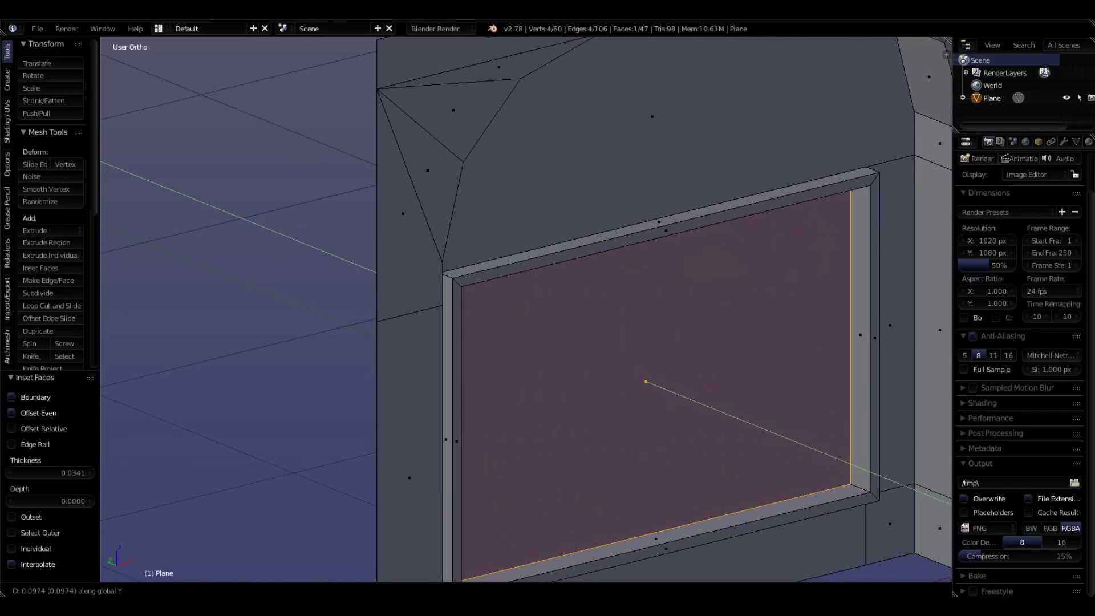
click(587, 268)
scroll(588, 269, down, 5)
middle_drag(587, 268, 559, 251)
scroll(494, 268, up, 3)
mouse_move(645, 343)
middle_down()
mouse_move(599, 344)
mouse_move(625, 336)
middle_up()
scroll(603, 345, up, 2)
scroll(625, 336, up, 1)
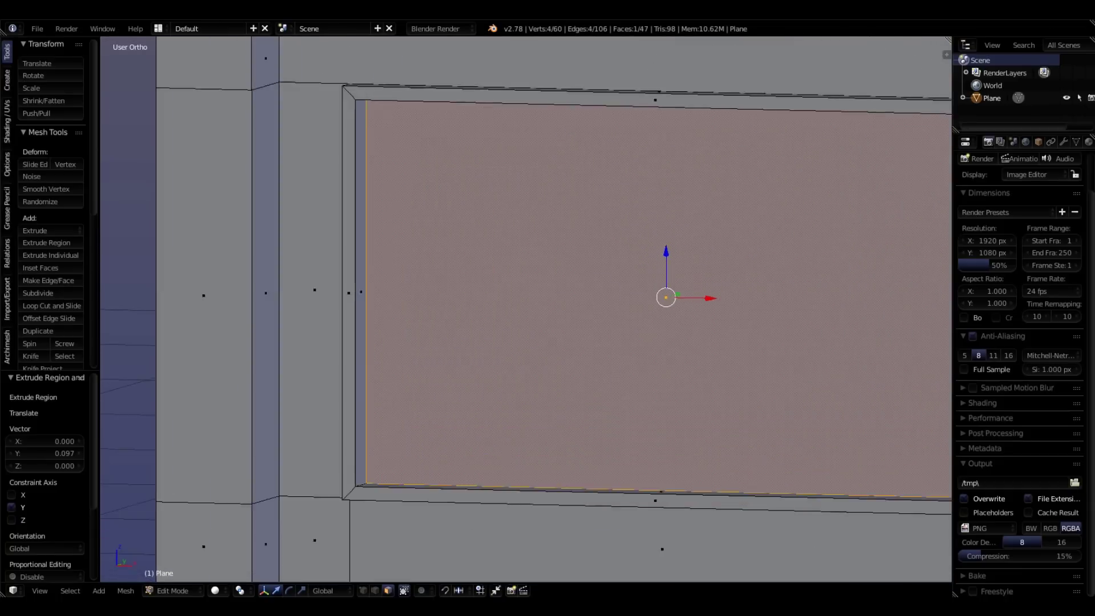
Step: Inset the five back wall faces beside and above the framed panel together by a thickness of about 0.065
scroll(624, 336, down, 2)
scroll(656, 400, down, 1)
scroll(656, 400, up, 1)
right_click(402, 480)
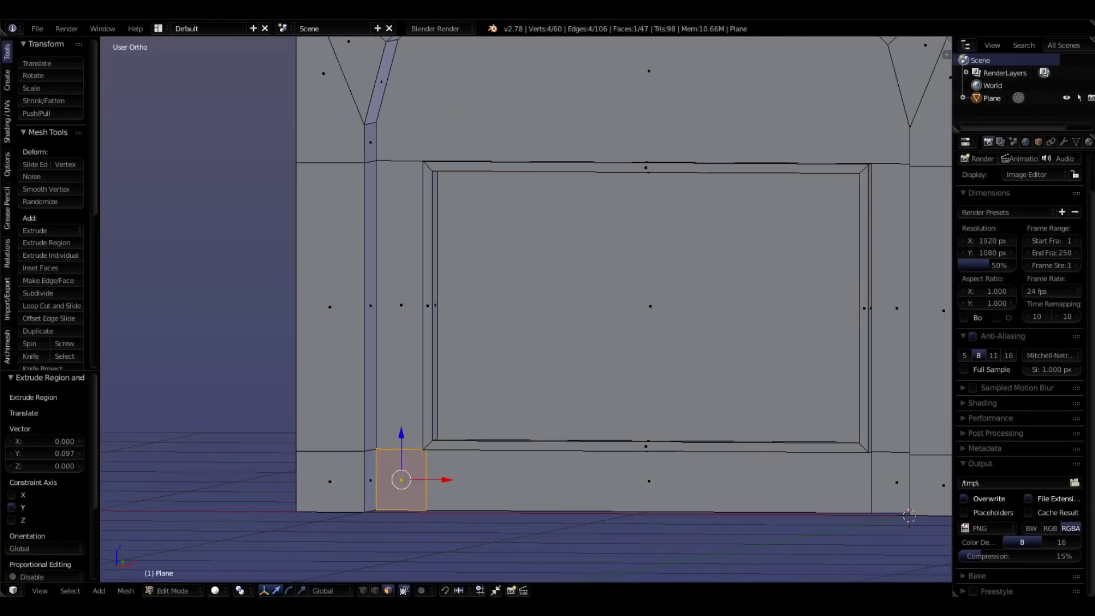
shift+right_click(401, 319)
shift+right_click(439, 120)
shift+right_click(897, 308)
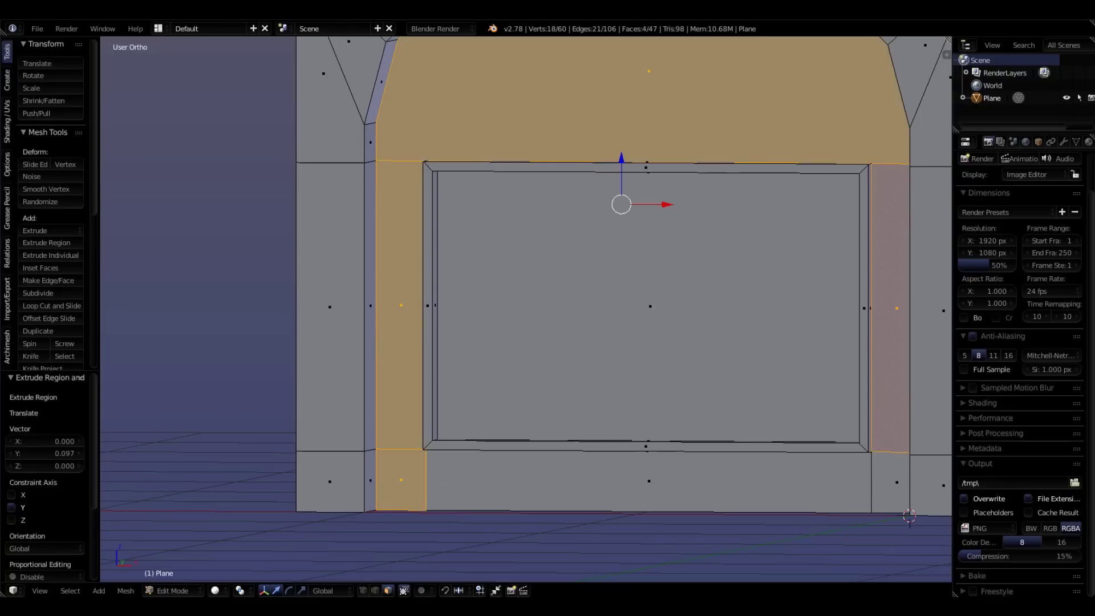
shift+right_click(898, 482)
middle_drag(525, 308, 587, 326)
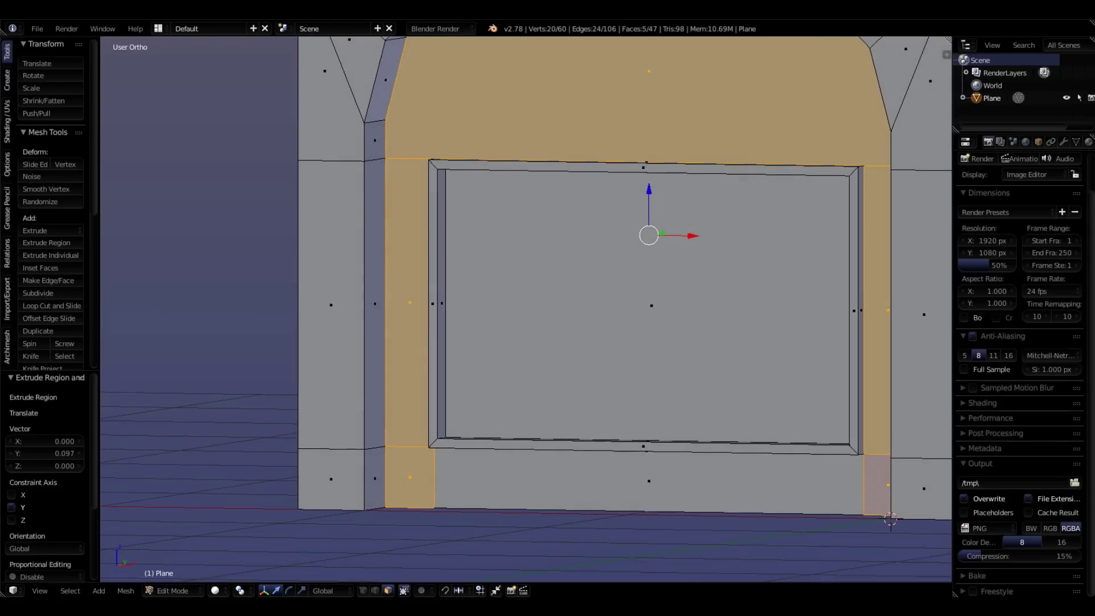
key(i)
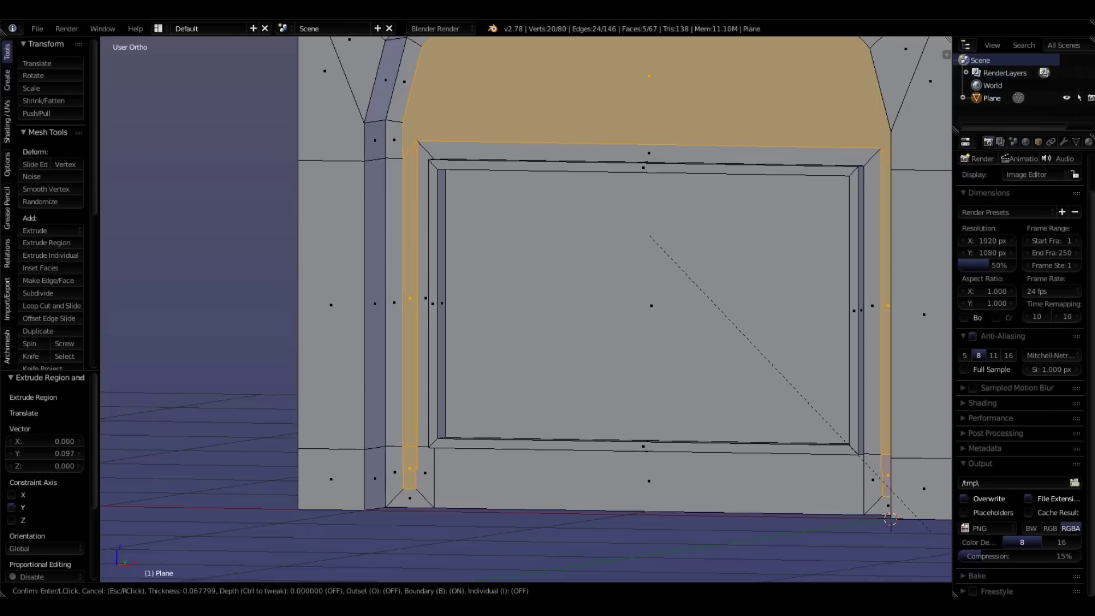
click(933, 533)
Step: Delete the two small trapezoid faces at the base of the inset strips on both sides of the panel
scroll(741, 397, down, 1)
middle_drag(742, 397, 772, 402)
scroll(766, 412, up, 4)
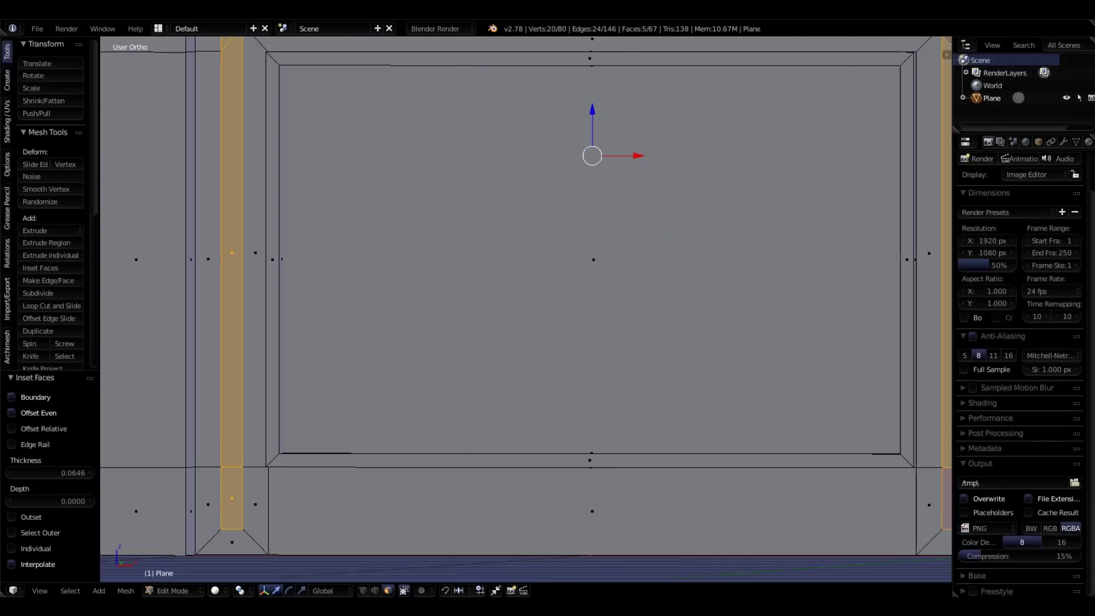
scroll(768, 416, down, 4)
scroll(845, 482, up, 4)
right_click(874, 500)
scroll(577, 531, down, 2)
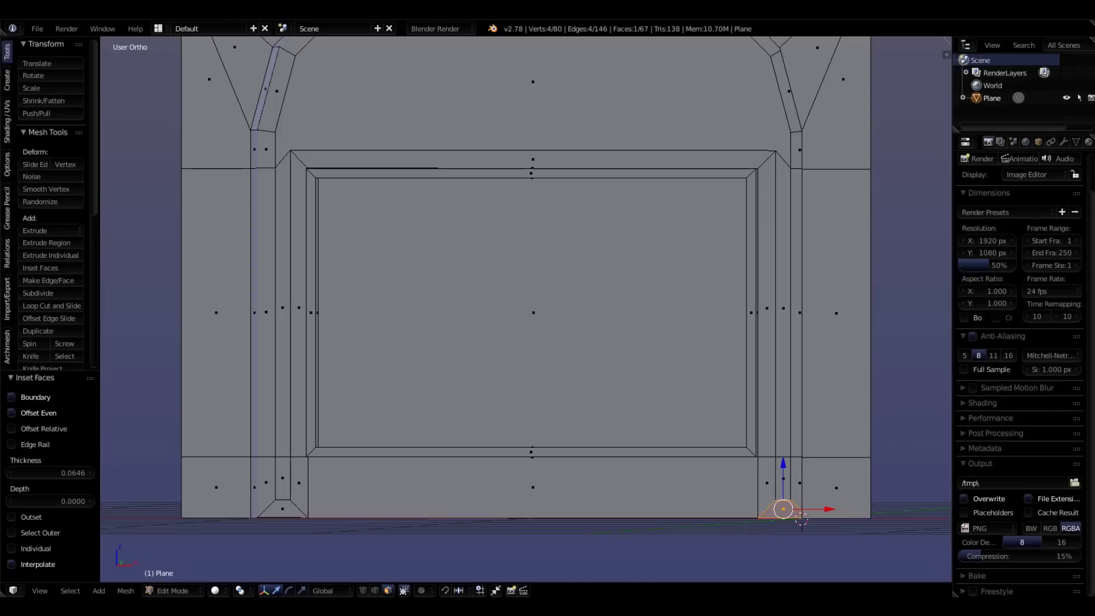
shift+right_click(283, 509)
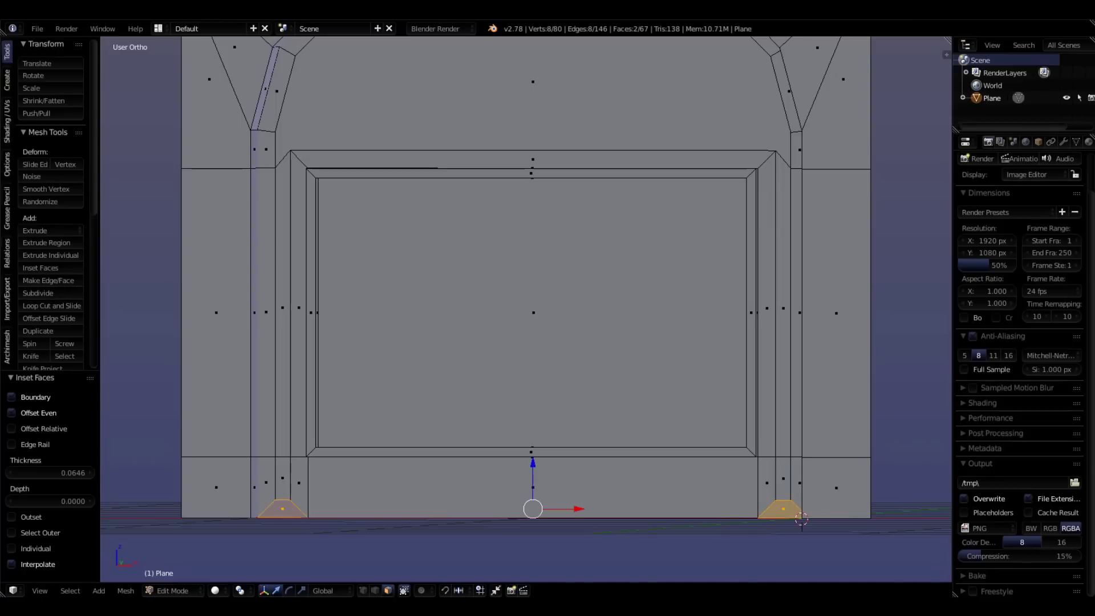
key(x)
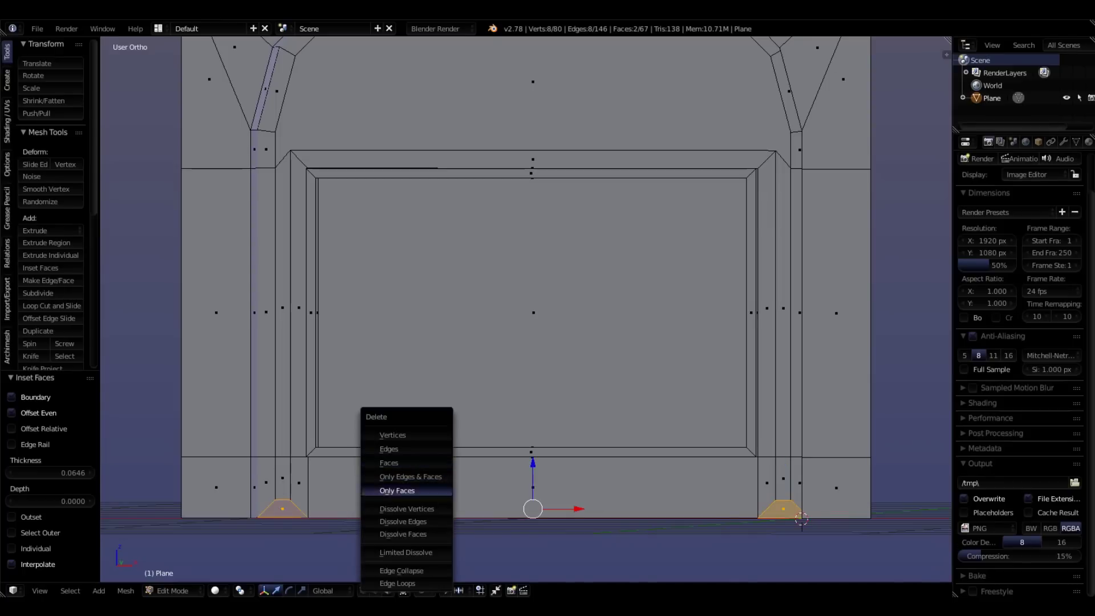
click(407, 463)
Step: Flatten the four lower inset vertices to floor level by scaling Z to 0 about a base corner vertex, with the pivot set to Active Element
key(ctrl+Tab)
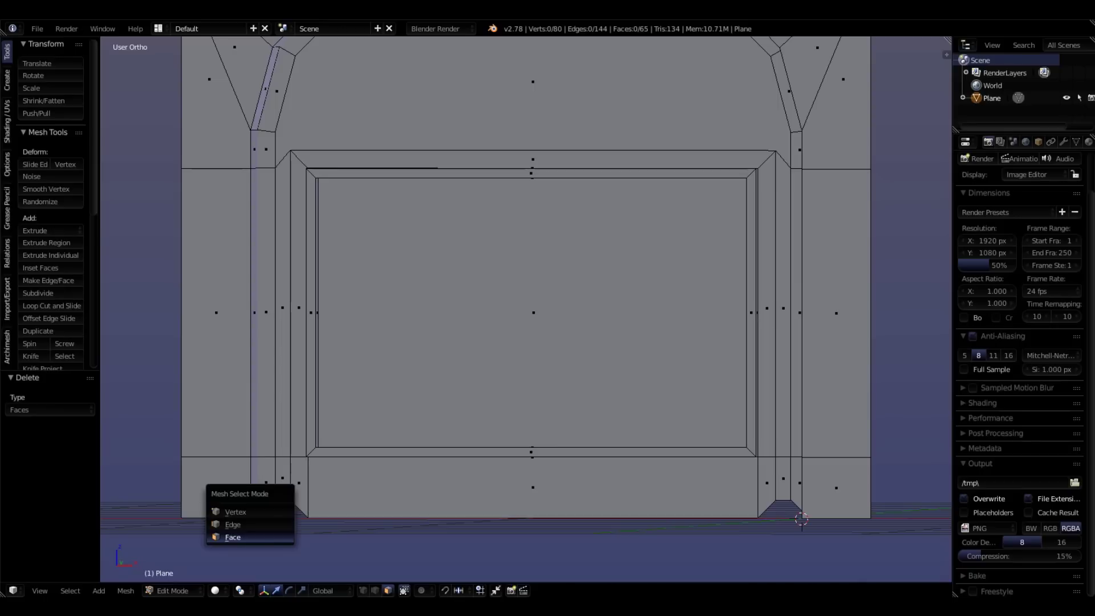
click(232, 508)
right_click(275, 500)
shift+right_click(291, 500)
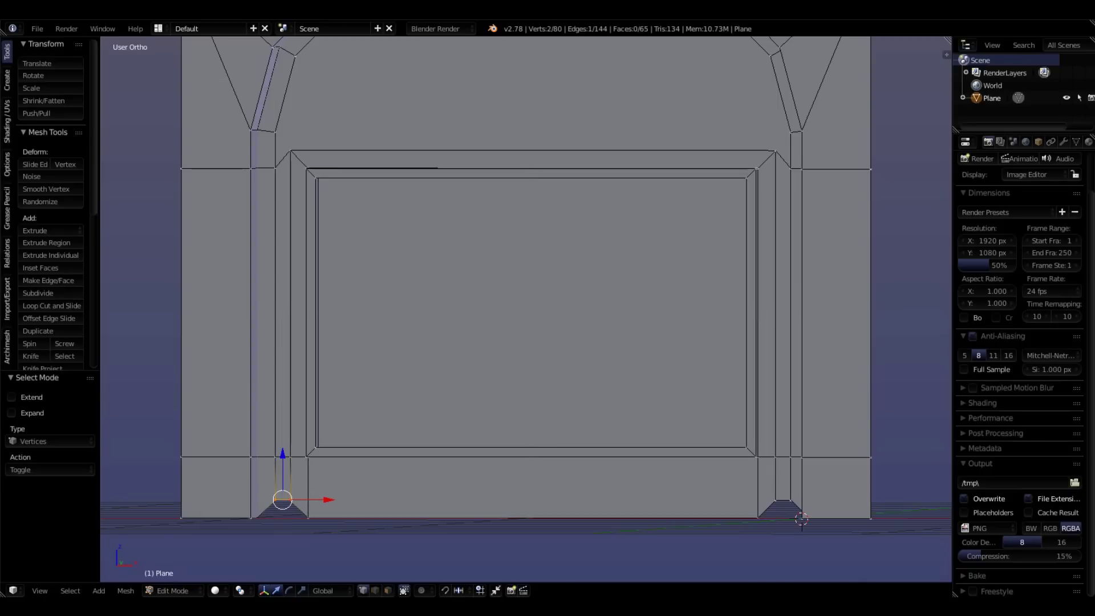
shift+right_click(776, 500)
shift+right_click(792, 500)
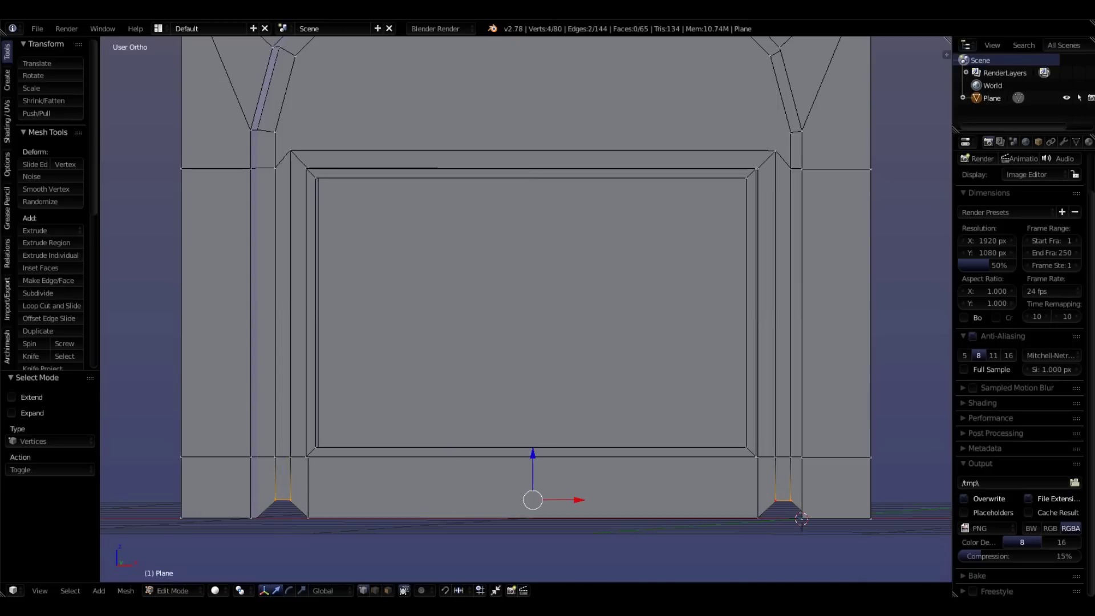
click(240, 591)
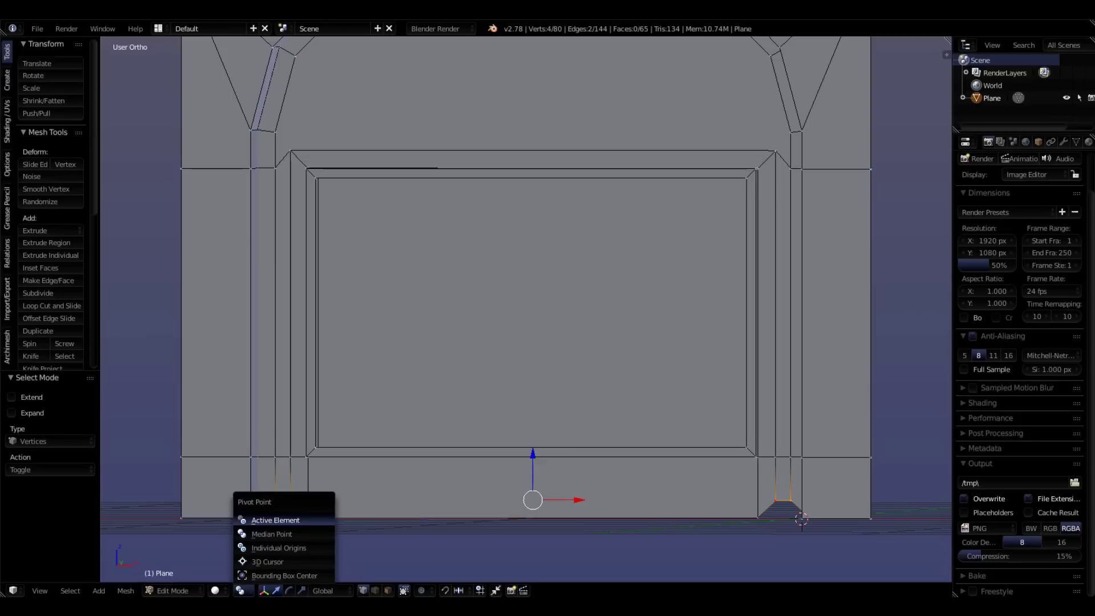
click(269, 520)
shift+right_click(308, 518)
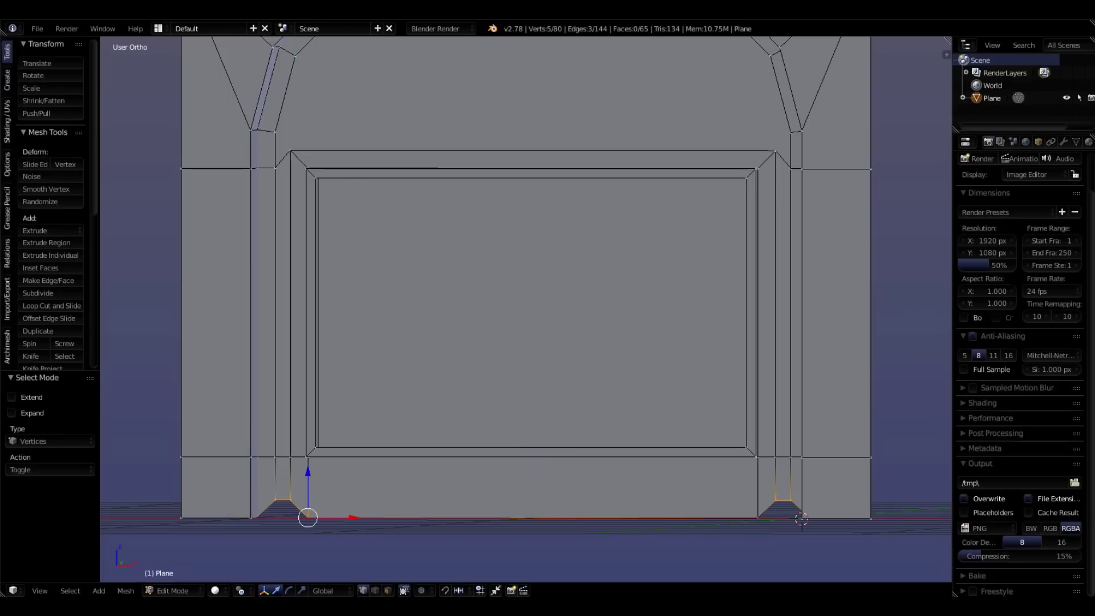
key(s)
key(z)
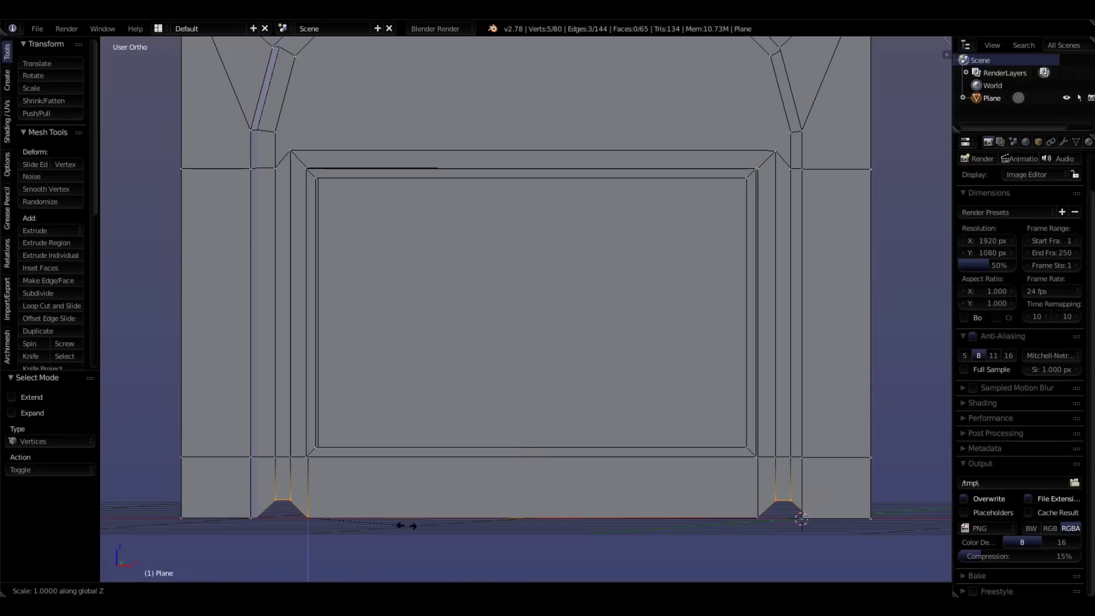
key(Escape)
key(s)
key(z)
key(0)
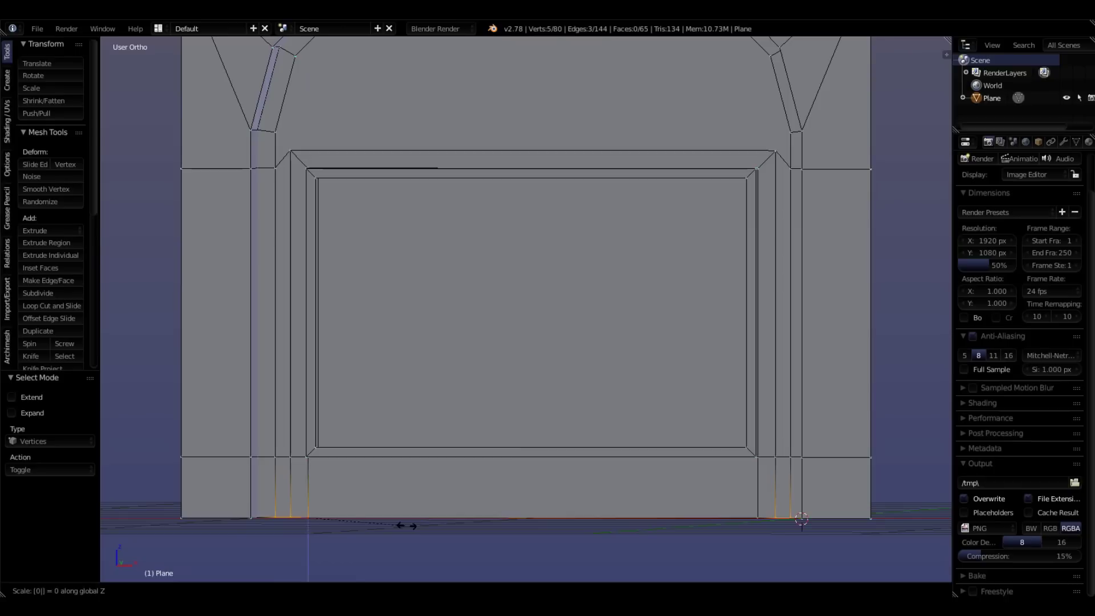
key(Return)
scroll(394, 493, down, 2)
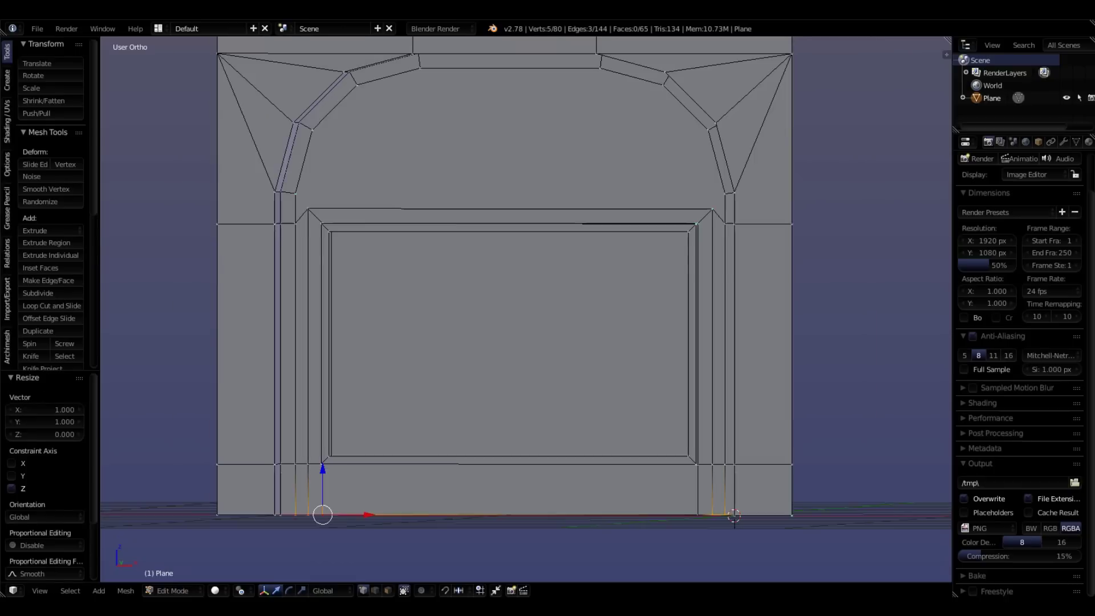
Step: Extrude the outermost inset face loop around the back of the arch by about -0.288 along Y
middle_drag(393, 493, 429, 503)
middle_drag(892, 304, 873, 317)
scroll(873, 317, up, 1)
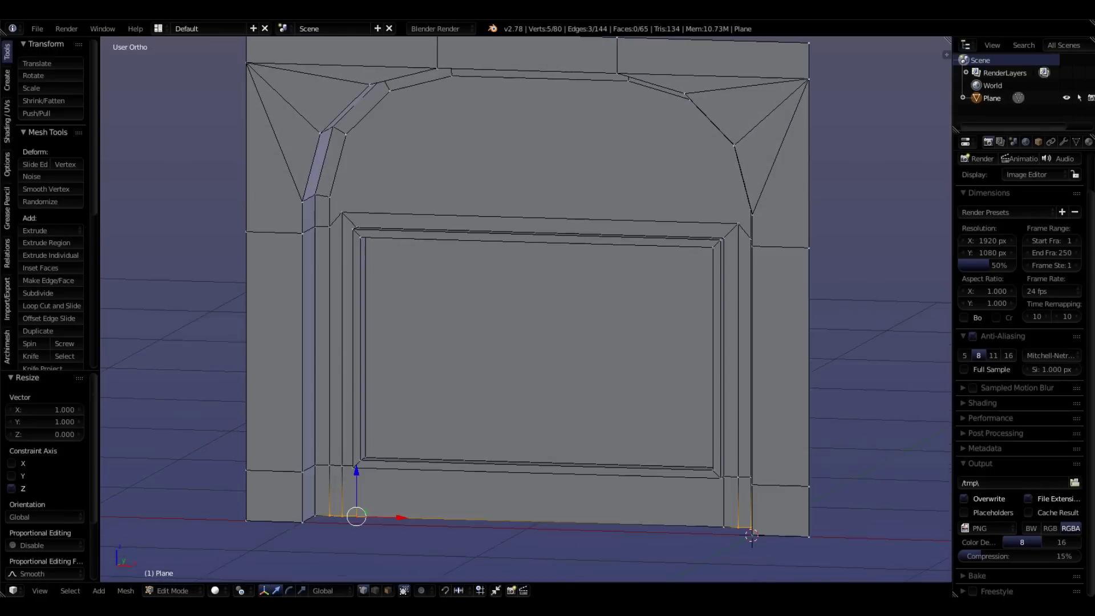
key(ctrl+Tab)
click(290, 415)
scroll(290, 422, up, 2)
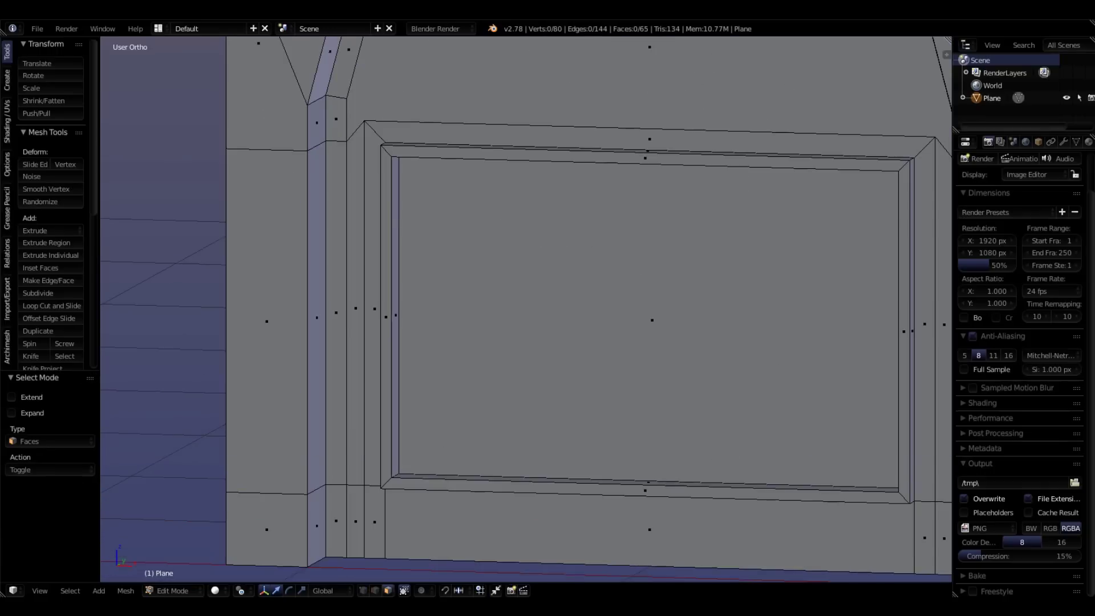
scroll(350, 496, up, 4)
scroll(320, 489, down, 4)
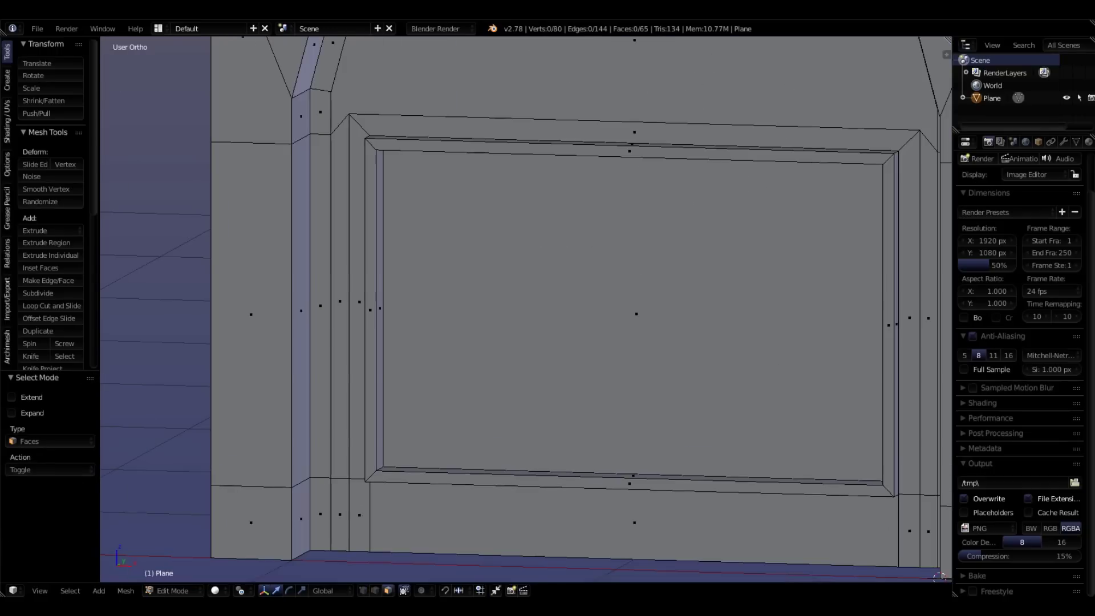
scroll(526, 309, down, 5)
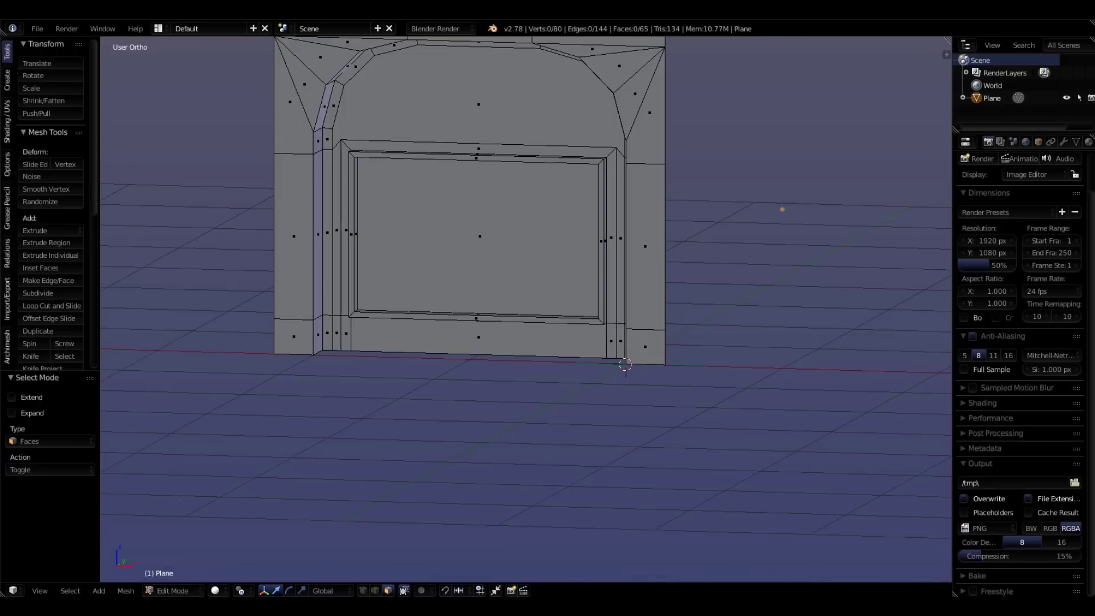
middle_drag(526, 308, 595, 305)
scroll(376, 388, up, 5)
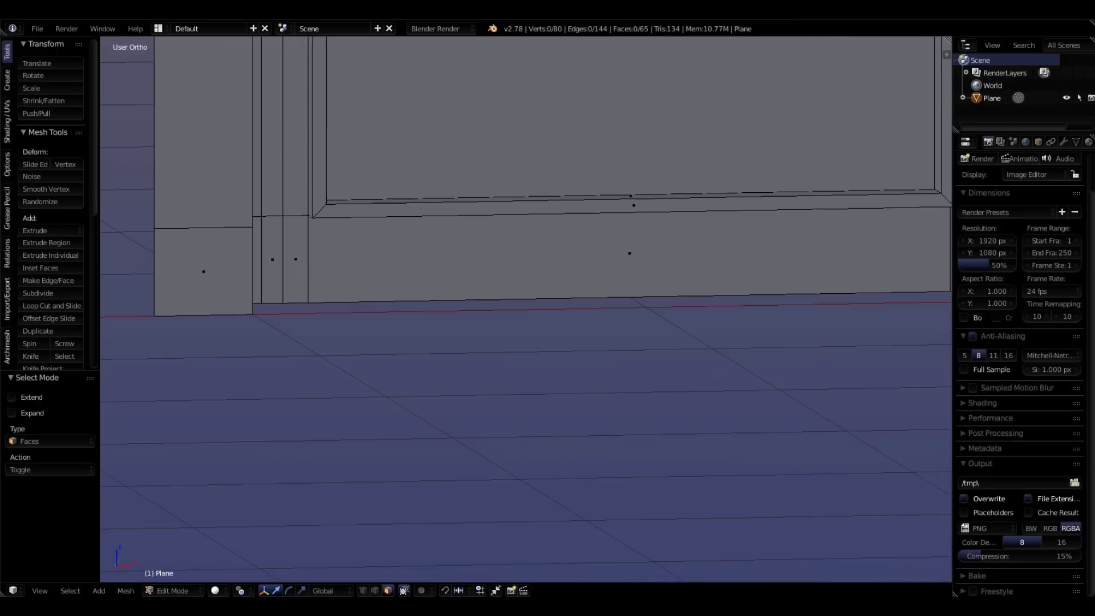
scroll(411, 291, down, 3)
middle_drag(410, 291, 376, 297)
scroll(377, 296, up, 9)
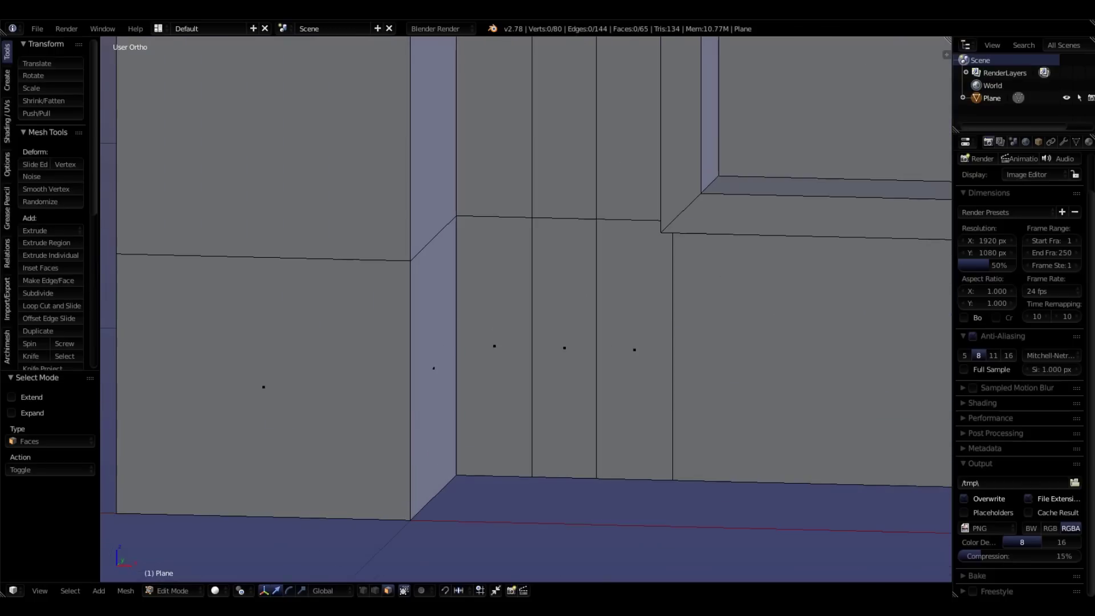
alt+right_click(494, 224)
scroll(494, 224, down, 14)
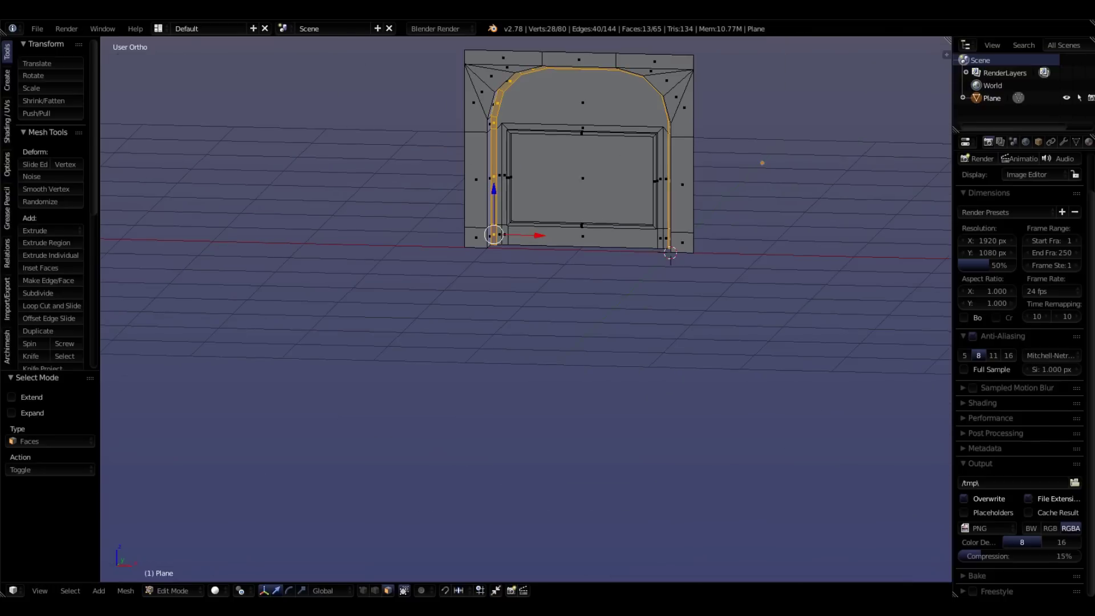
middle_drag(494, 225, 522, 229)
shift+middle_drag(522, 229, 527, 425)
scroll(485, 414, up, 1)
scroll(558, 373, up, 1)
middle_drag(551, 374, 572, 373)
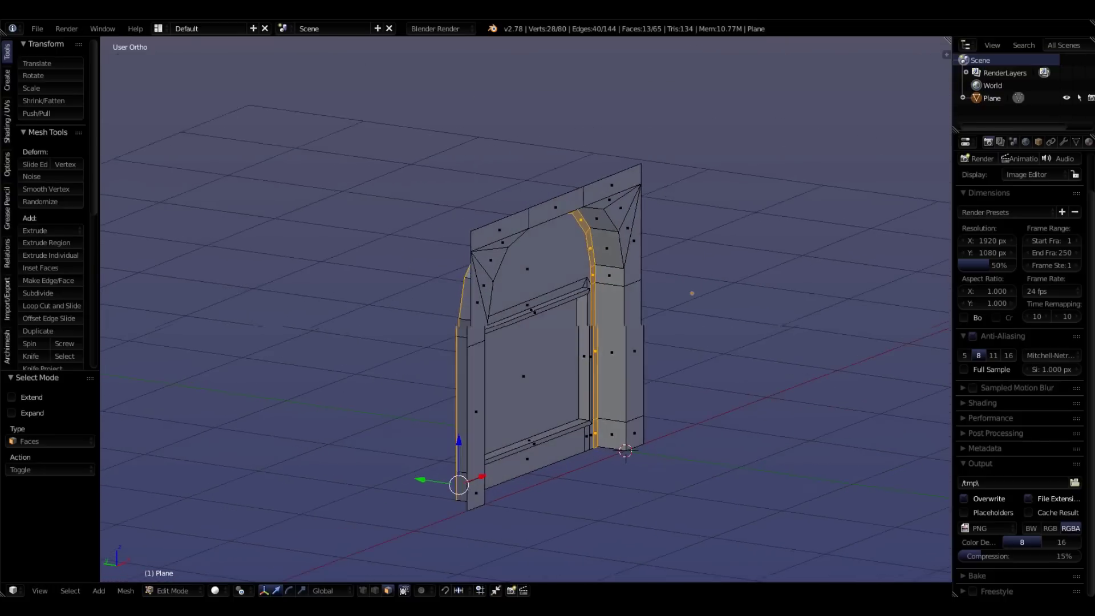
scroll(572, 372, up, 2)
key(e)
key(y)
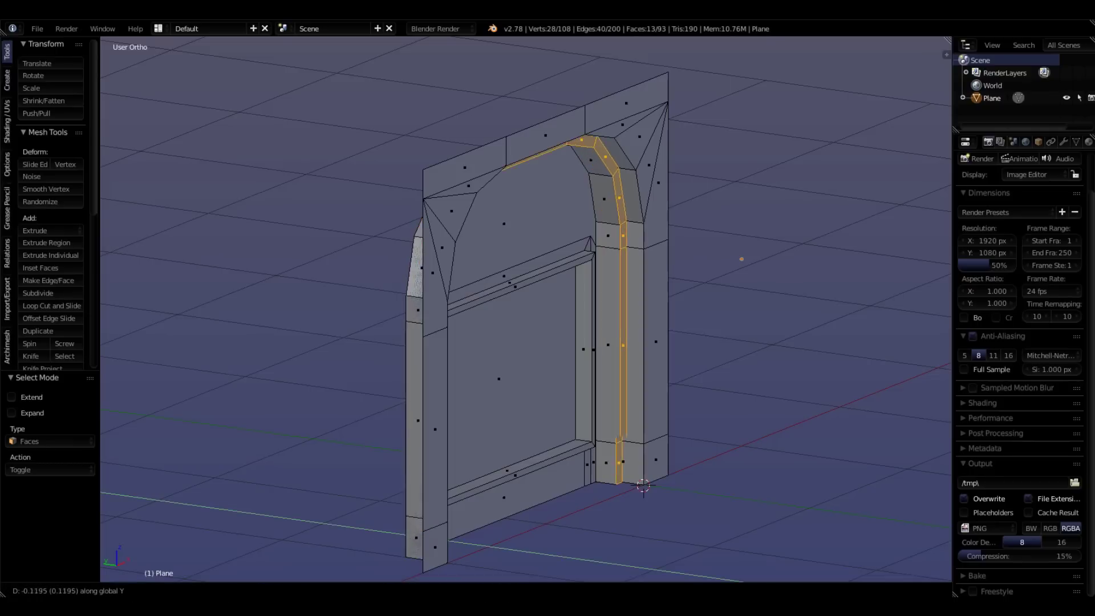
key(Return)
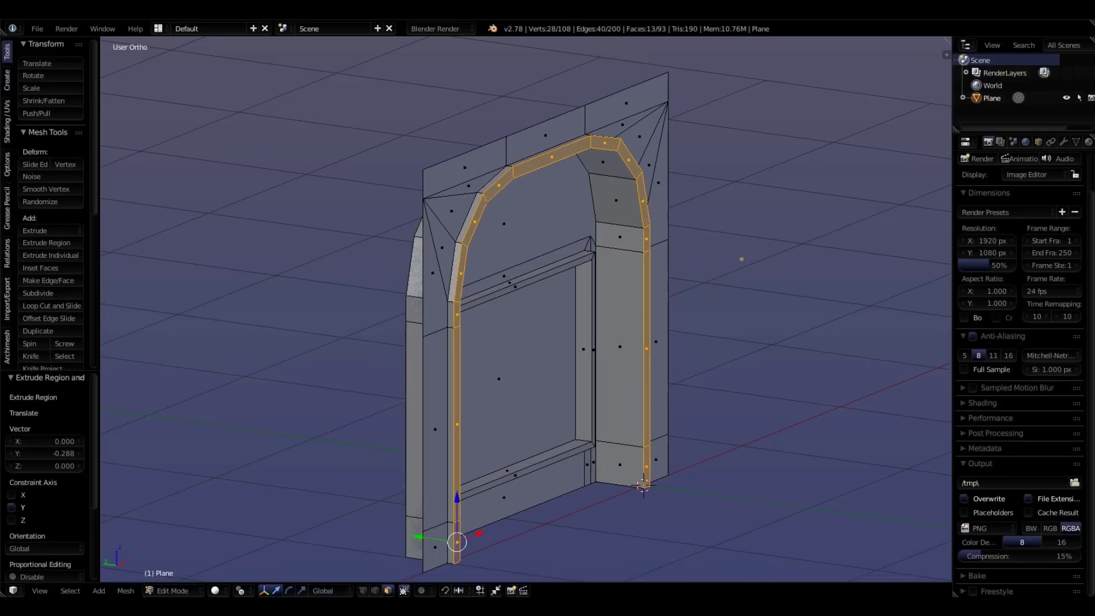
Step: Add two evenly spaced loop cuts around the inner side of the arch, with the edge slide left at 0
mouse_move(572, 373)
middle_down()
mouse_move(551, 375)
mouse_move(562, 375)
middle_up()
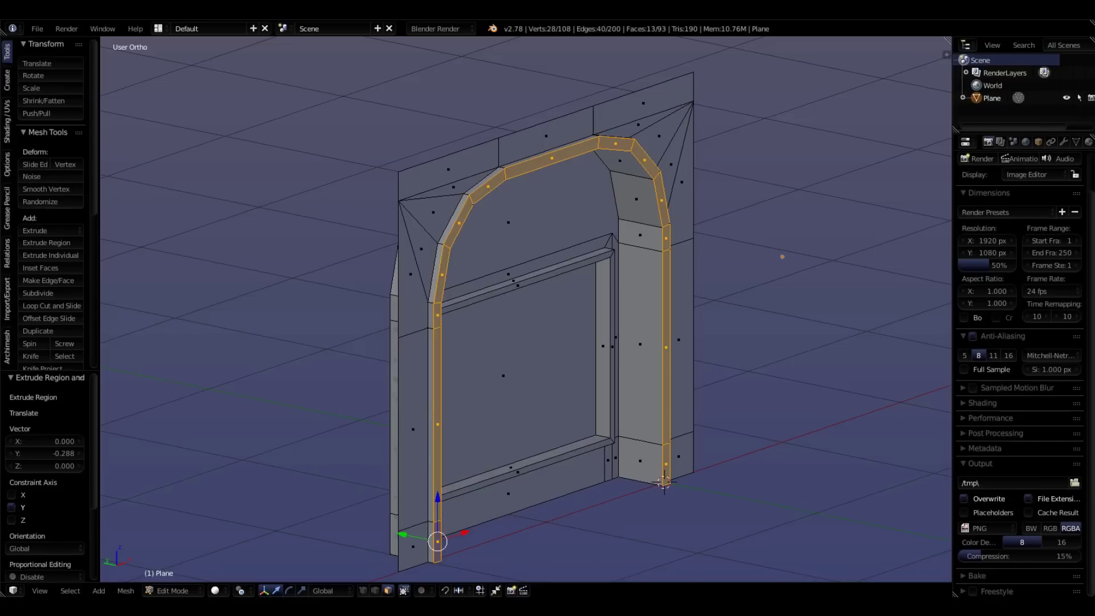
key(ctrl+r)
scroll(536, 382, up, 2)
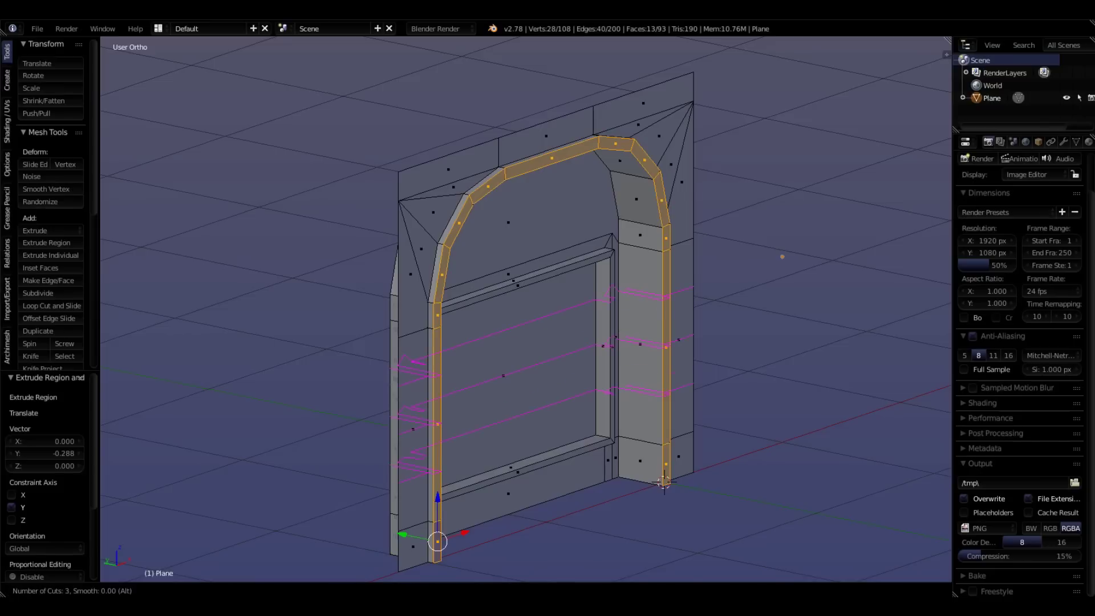
scroll(536, 160, down, 2)
scroll(537, 160, up, 1)
click(641, 248)
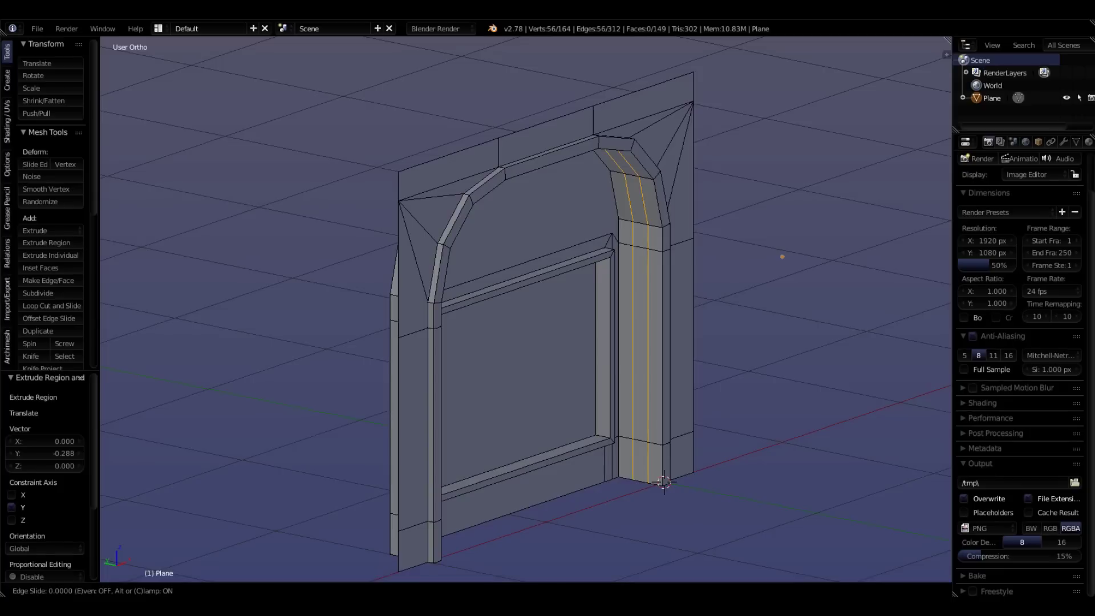
click(640, 248)
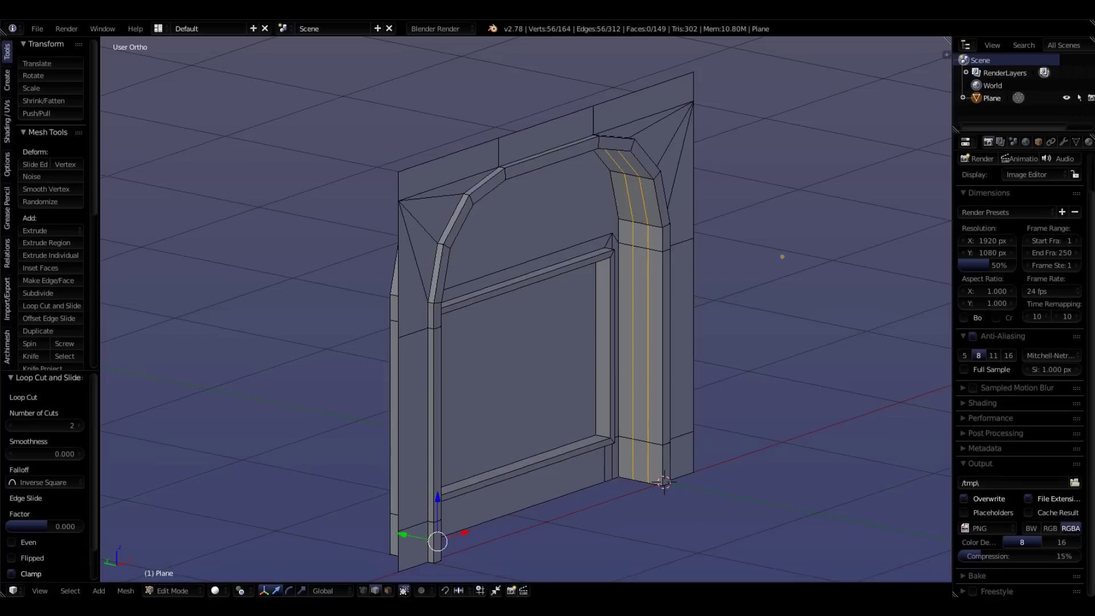
Step: Spread the two new edge loops apart by scaling them about 1.679 along Y around their median point
click(240, 591)
click(268, 536)
key(s)
key(y)
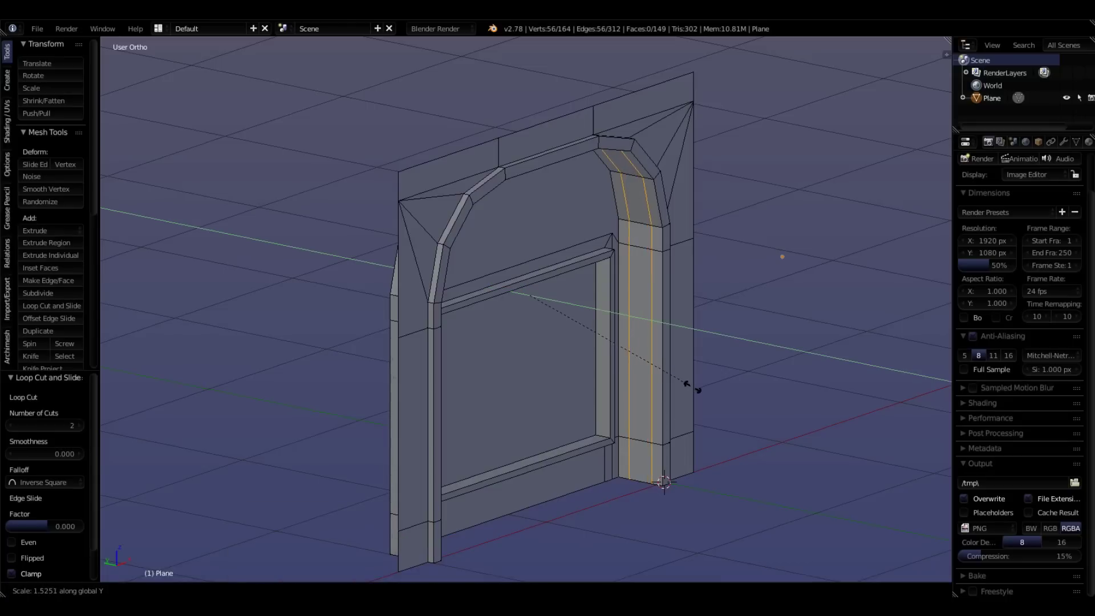
click(711, 394)
Step: Extrude the middle face loop of the arch's inner side in place, without any offset
middle_drag(710, 394, 574, 400)
key(ctrl+Tab)
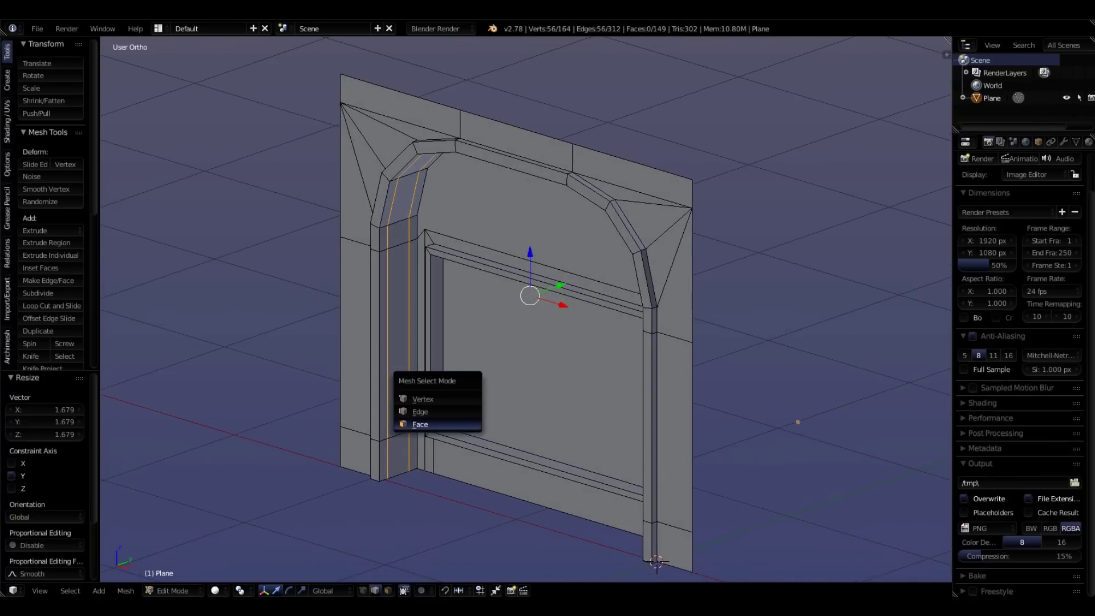
key(Return)
alt+right_click(656, 561)
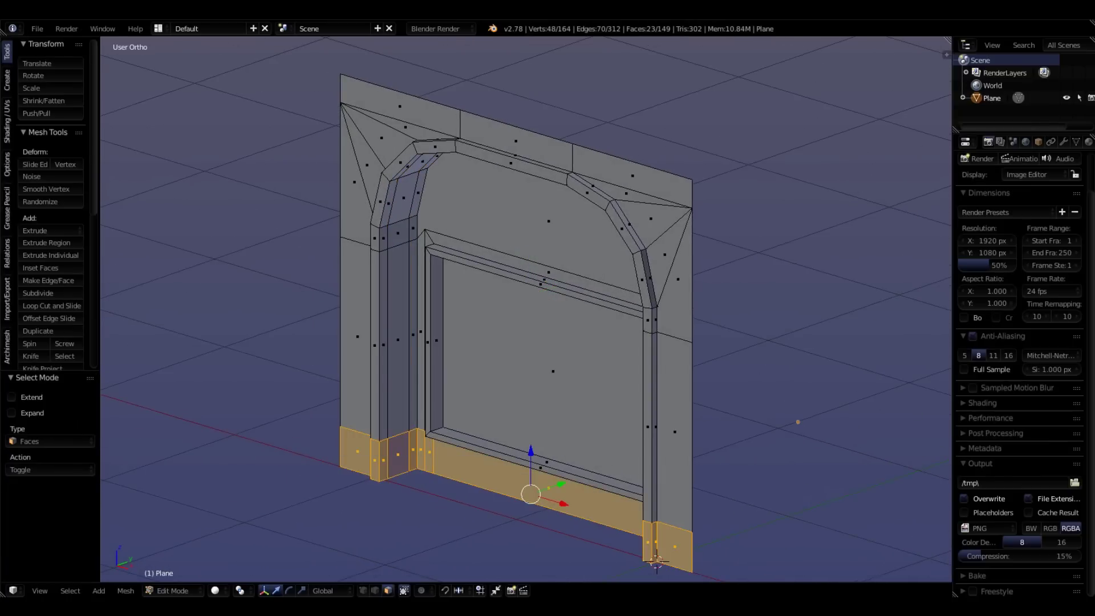
alt+right_click(398, 439)
middle_drag(398, 440, 594, 381)
scroll(432, 380, up, 1)
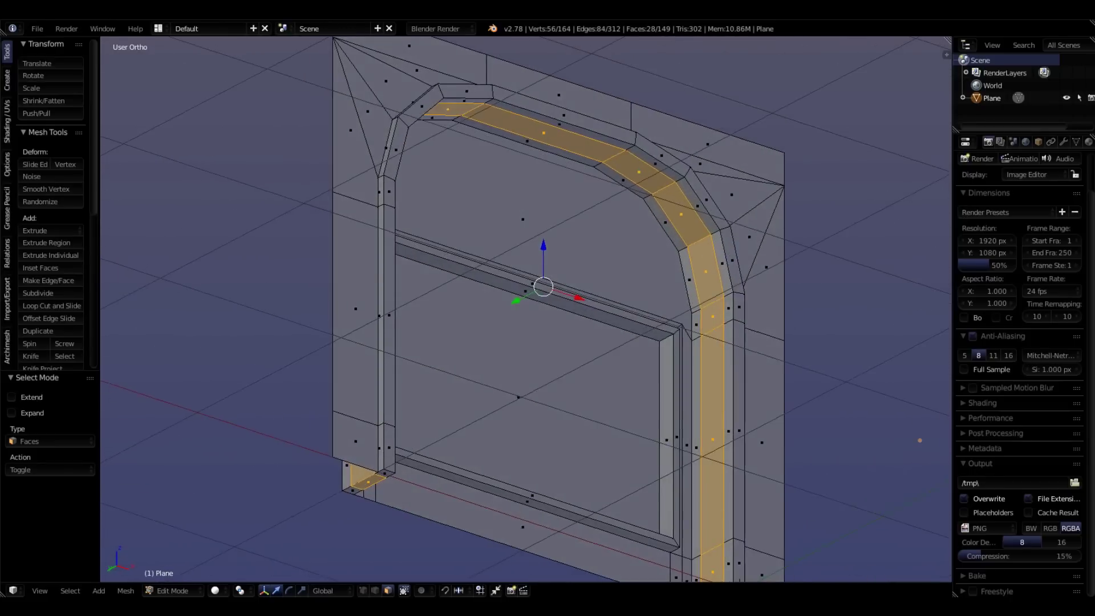
middle_drag(410, 313, 325, 311)
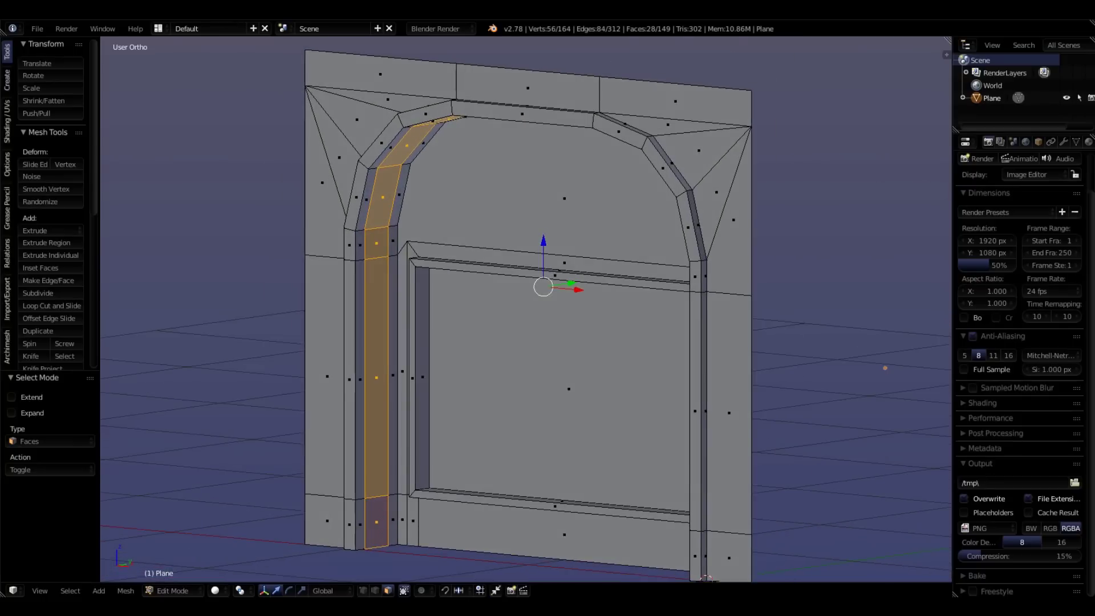
key(e)
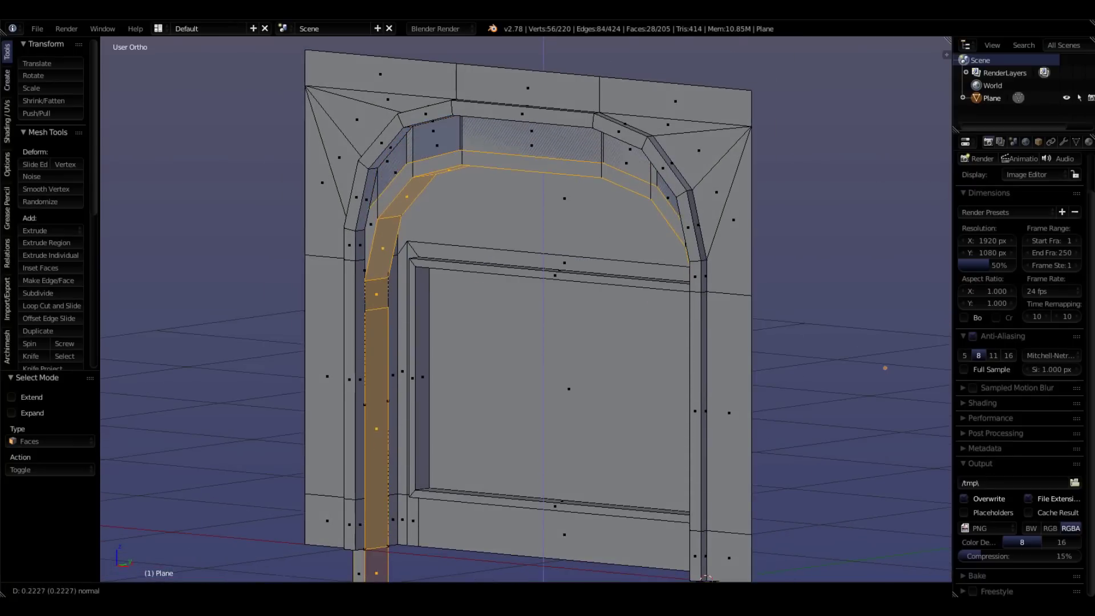
key(Escape)
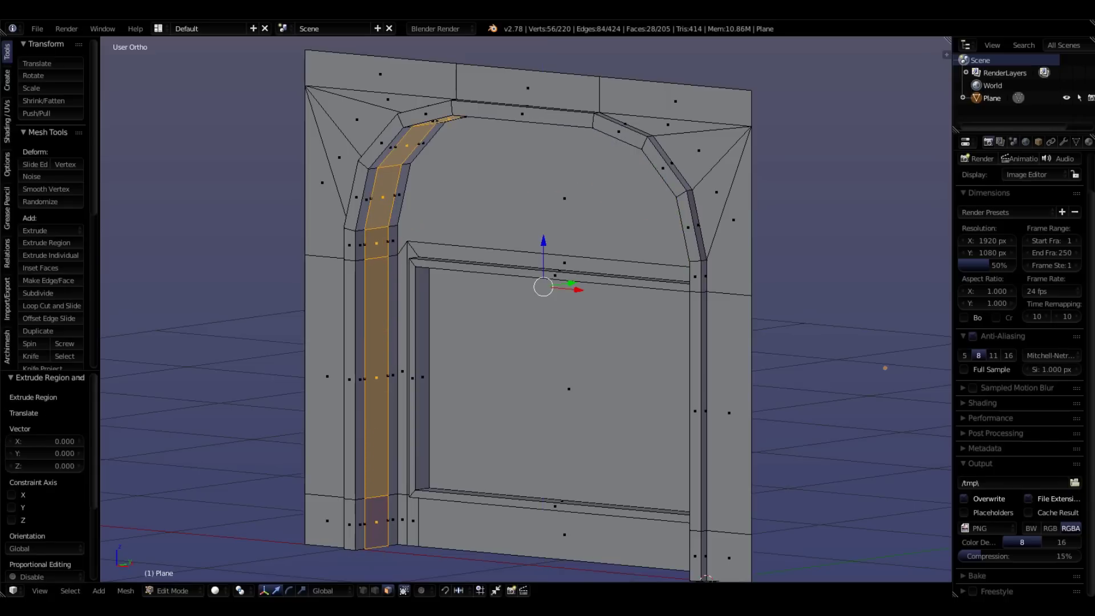
middle_drag(514, 314, 559, 300)
middle_drag(720, 576, 754, 568)
scroll(545, 471, up, 2)
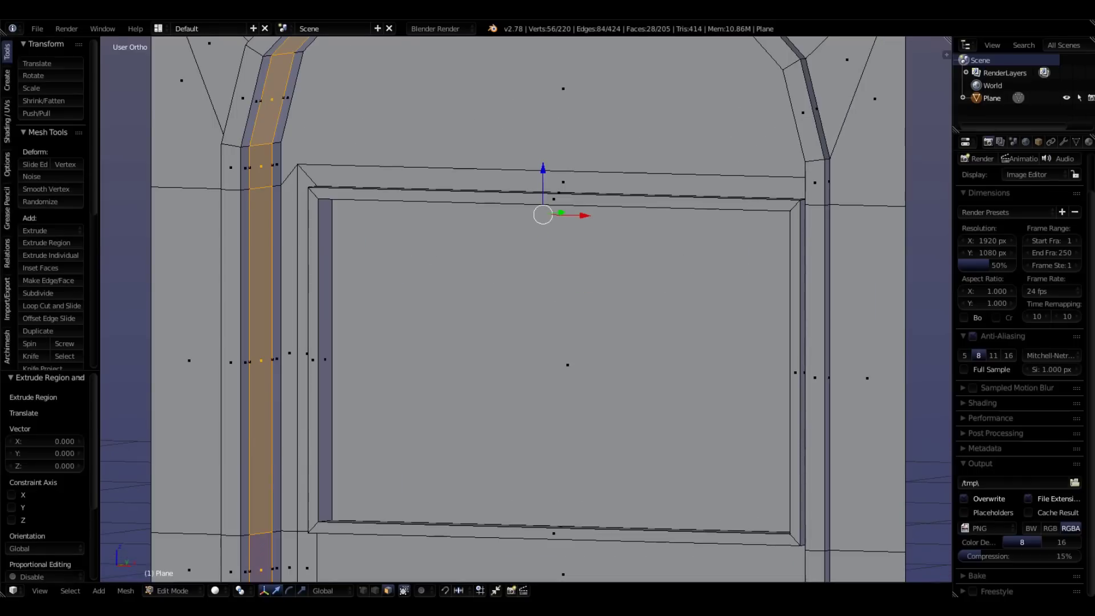
scroll(525, 308, down, 2)
scroll(524, 308, up, 1)
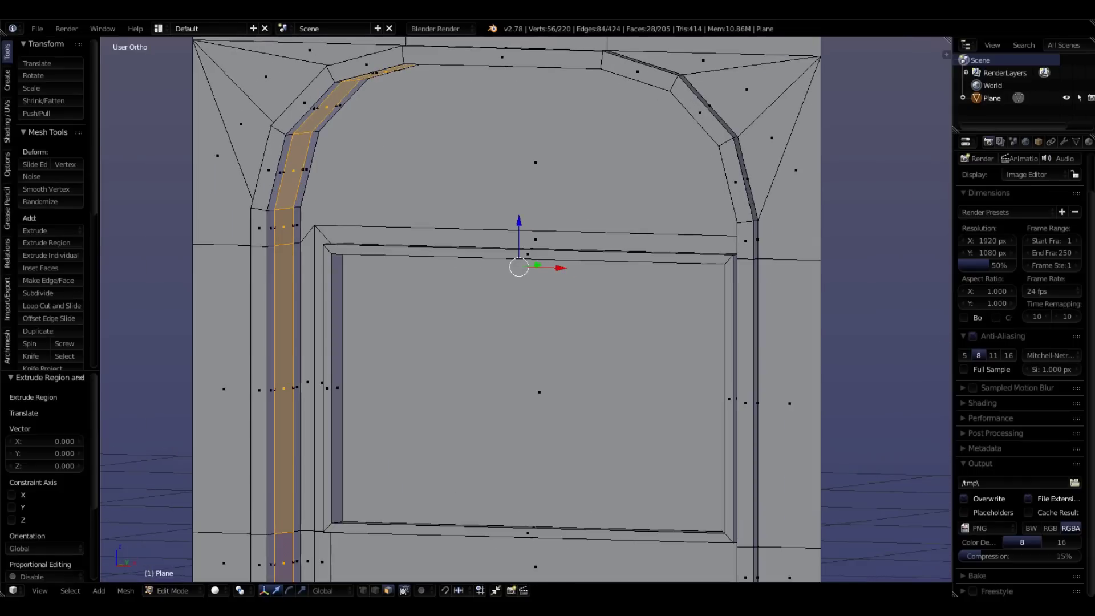
key(s)
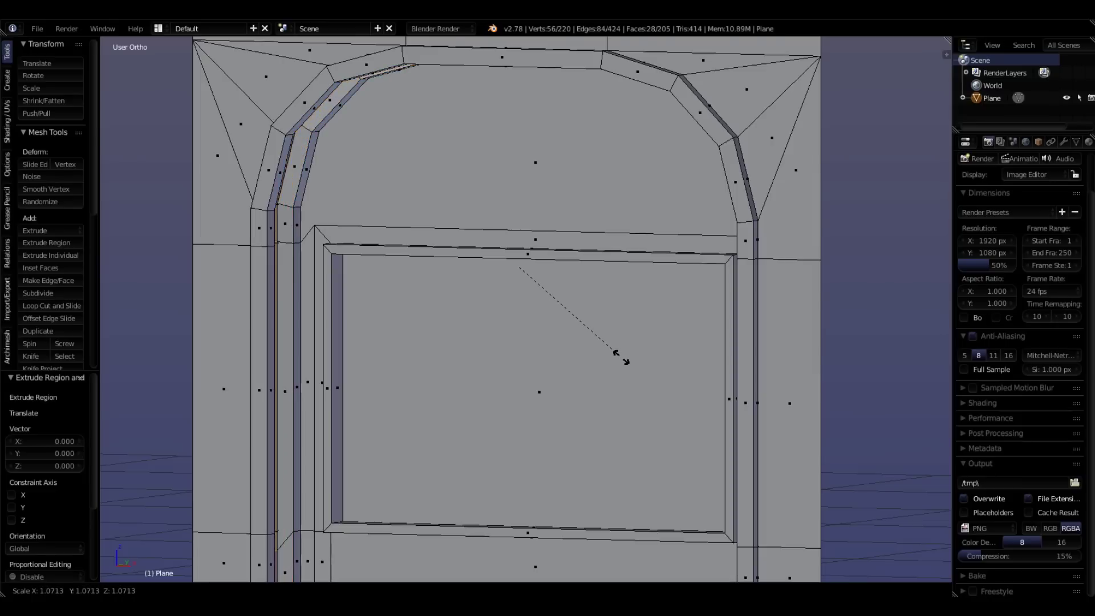
click(619, 355)
Step: Scale the extruded middle face loop up to about 1.045 to form a recessed groove around the arch
middle_drag(618, 355, 600, 330)
scroll(366, 281, up, 2)
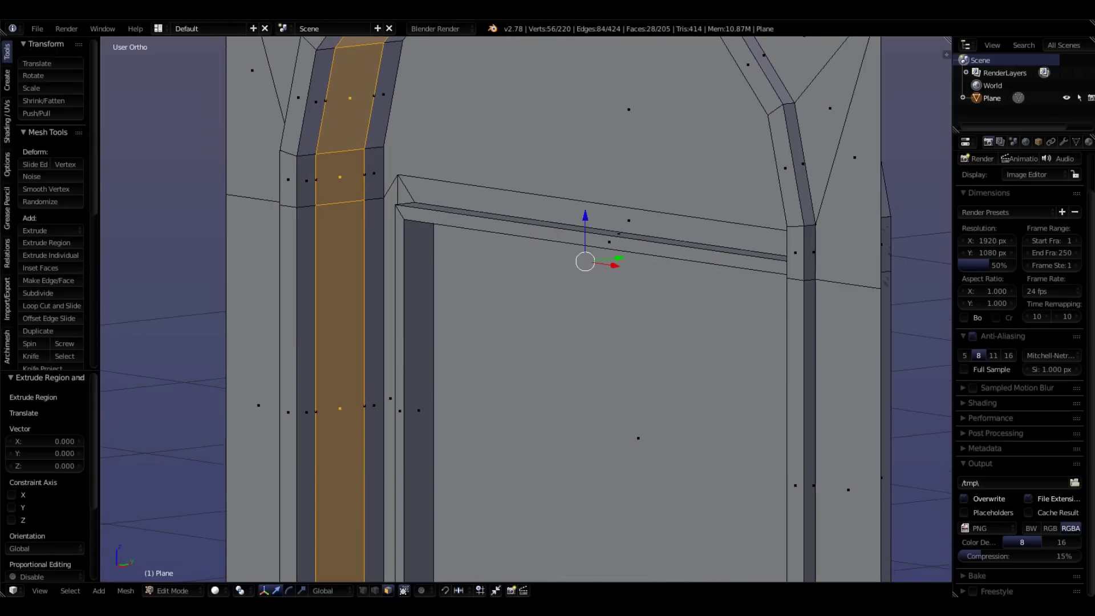
middle_drag(366, 281, 436, 272)
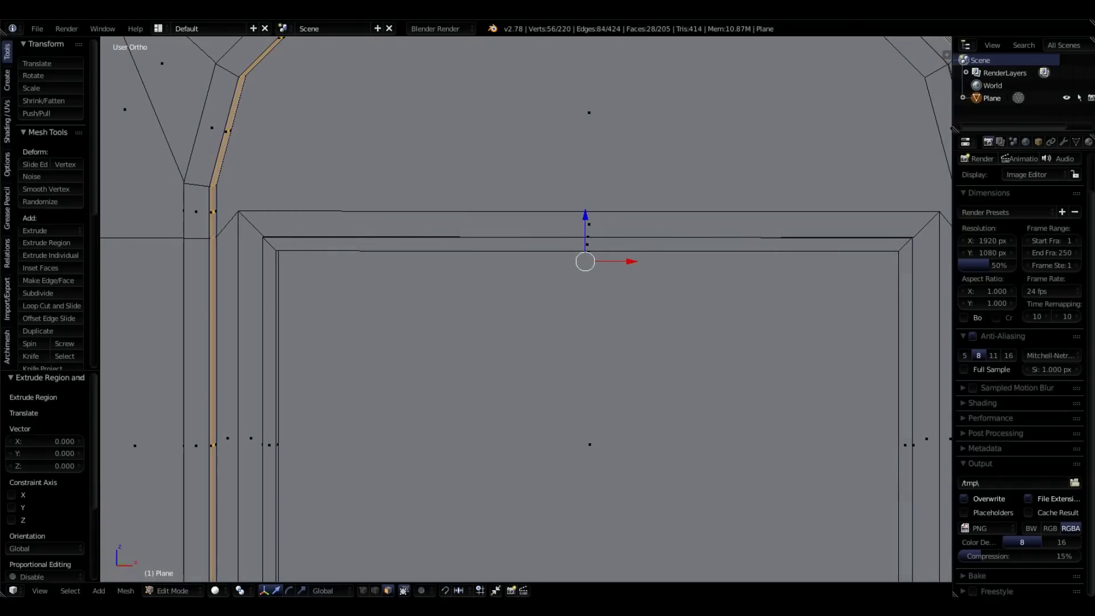
middle_drag(628, 319, 588, 326)
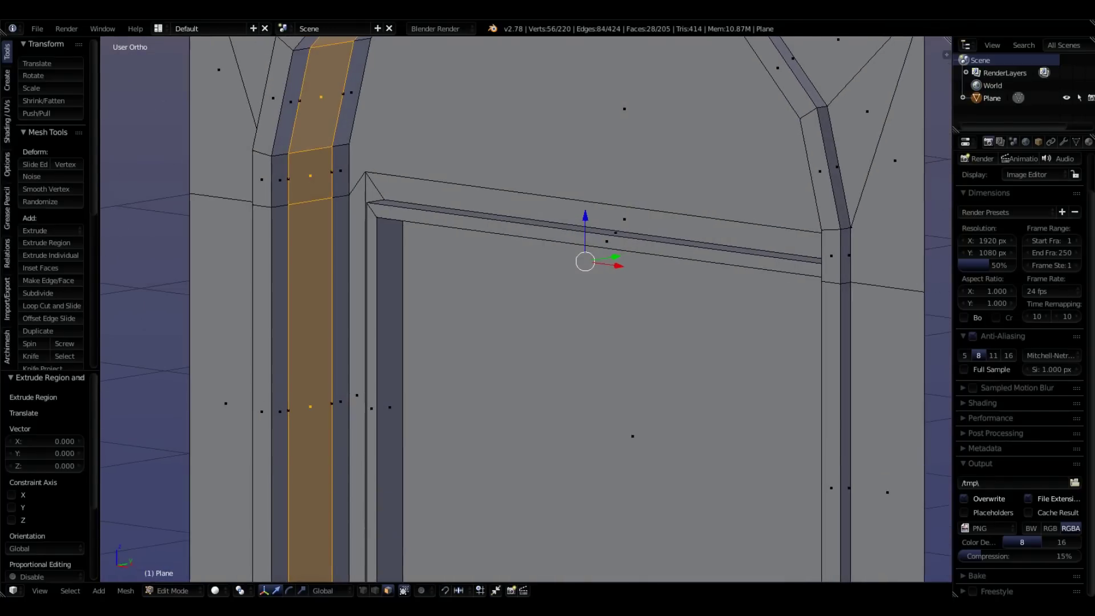
key(s)
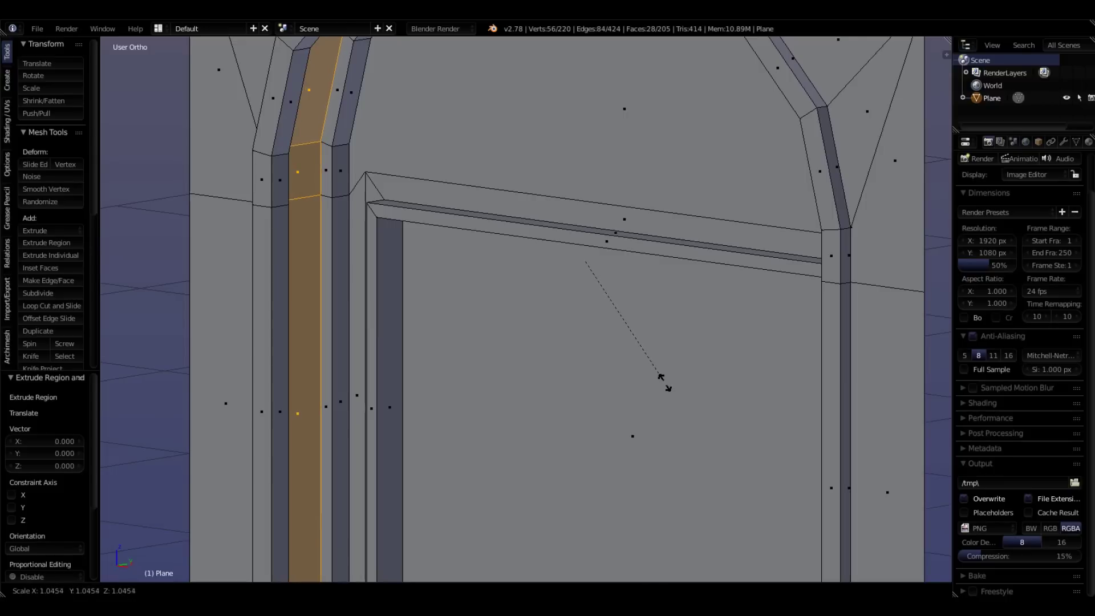
click(663, 381)
Step: Select the four lowest vertices of the groove end protruding below the floor at the arch's right foot, in vertex mode
scroll(316, 359, down, 5)
middle_drag(316, 359, 374, 351)
middle_drag(504, 355, 466, 367)
scroll(466, 367, up, 1)
key(ctrl+Tab)
click(453, 343)
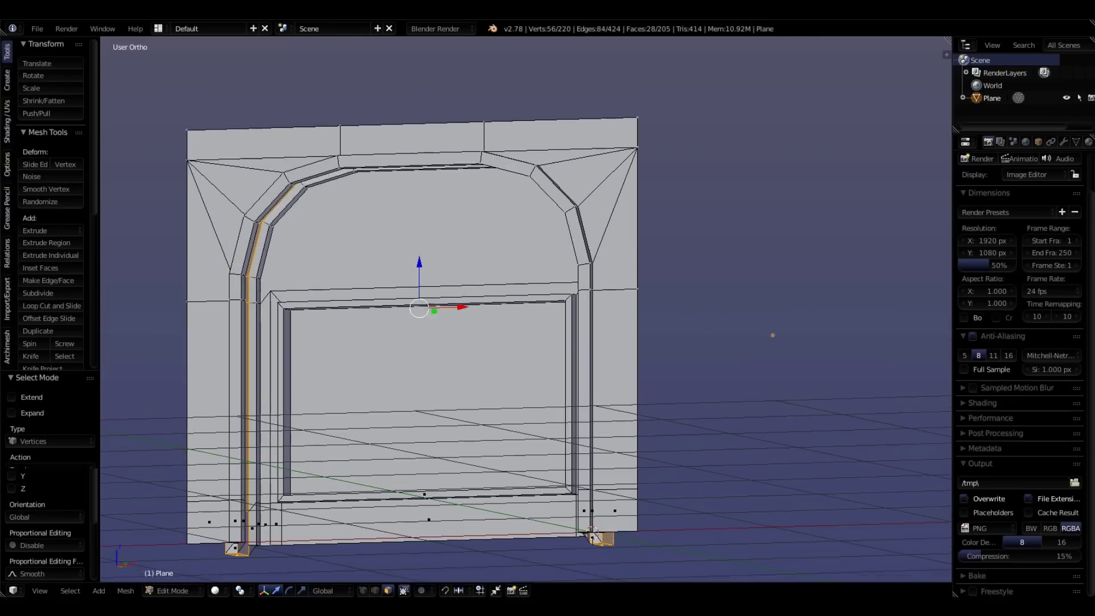
scroll(450, 328, down, 4)
scroll(522, 425, up, 10)
middle_drag(551, 414, 562, 393)
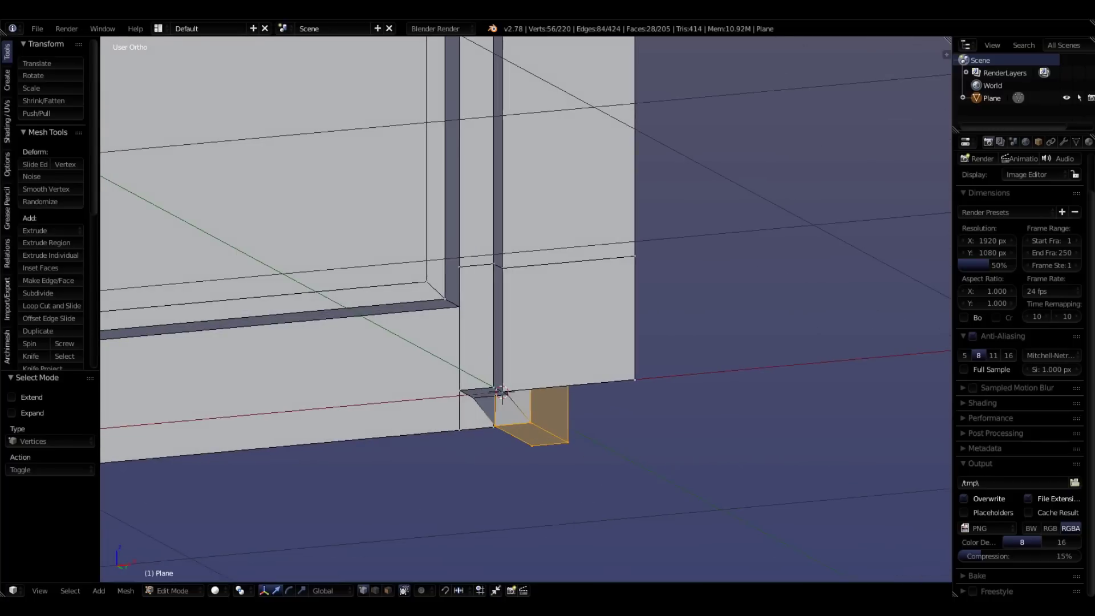
right_click(532, 446)
shift+right_click(568, 443)
shift+right_click(531, 423)
shift+right_click(485, 427)
scroll(753, 328, down, 6)
middle_drag(827, 162, 861, 166)
scroll(666, 374, up, 6)
scroll(720, 327, down, 1)
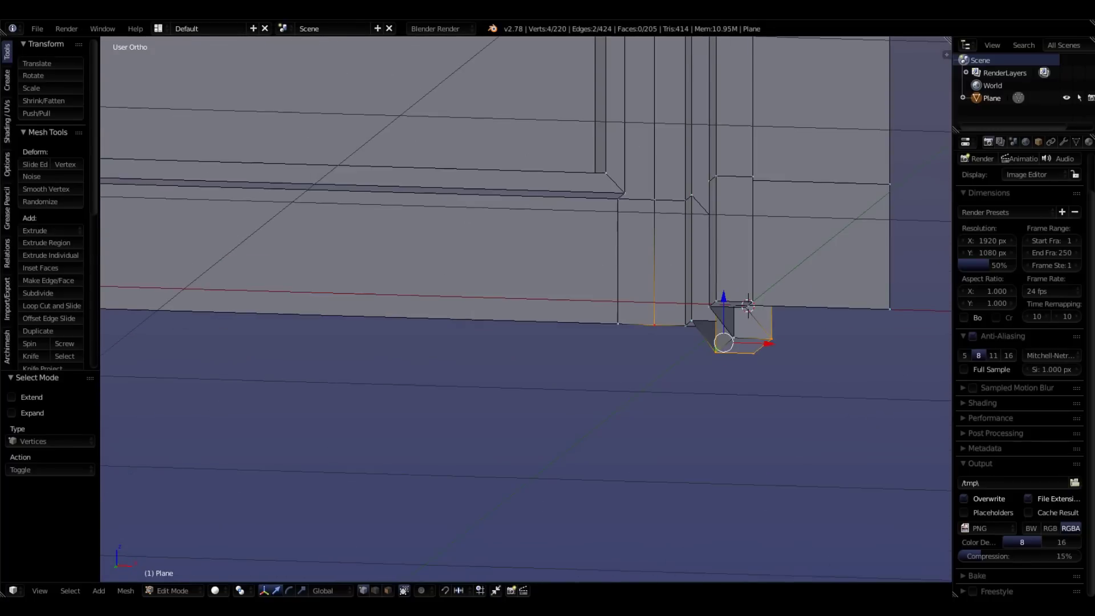
key(f)
Step: Add the four lowest vertices of the groove end protruding below the arch's left foot to the selection
scroll(756, 344, down, 2)
middle_drag(736, 365, 701, 374)
scroll(279, 422, up, 7)
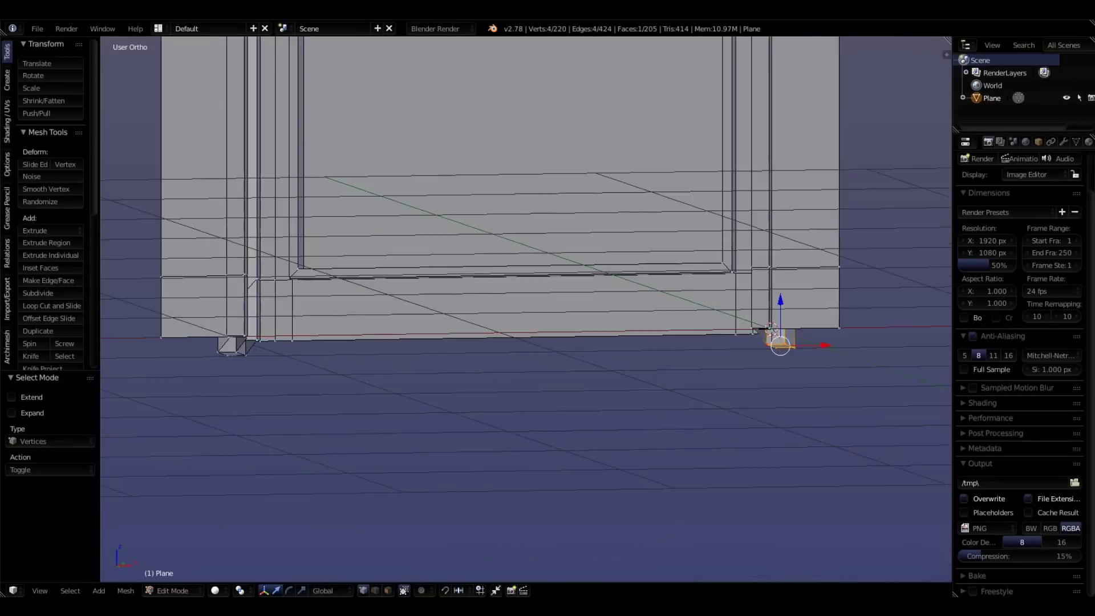
scroll(291, 348, down, 4)
scroll(194, 285, up, 3)
shift+right_click(222, 247)
shift+right_click(245, 254)
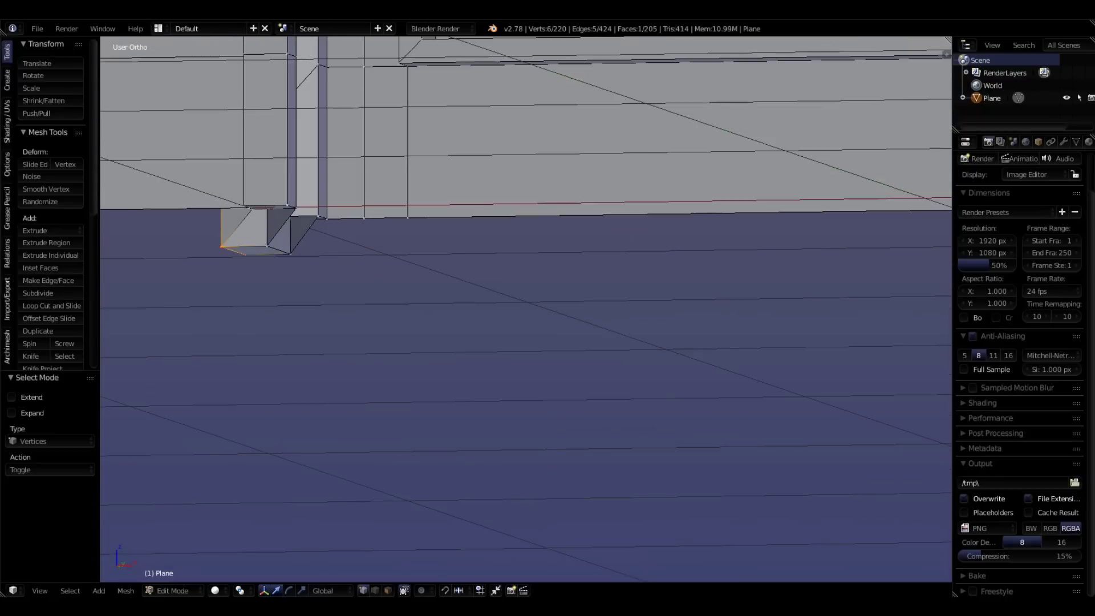
shift+right_click(245, 254)
shift+right_click(290, 254)
scroll(289, 254, down, 4)
scroll(288, 260, up, 4)
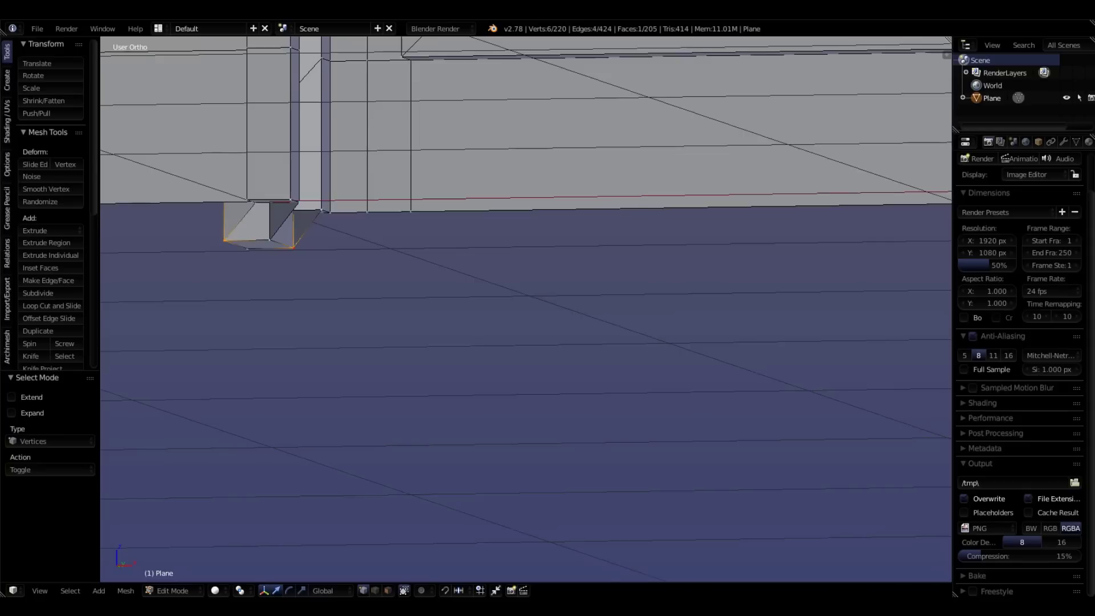
shift+scroll(280, 257, up, 1)
shift+right_click(269, 256)
shift+right_click(247, 264)
scroll(274, 303, down, 8)
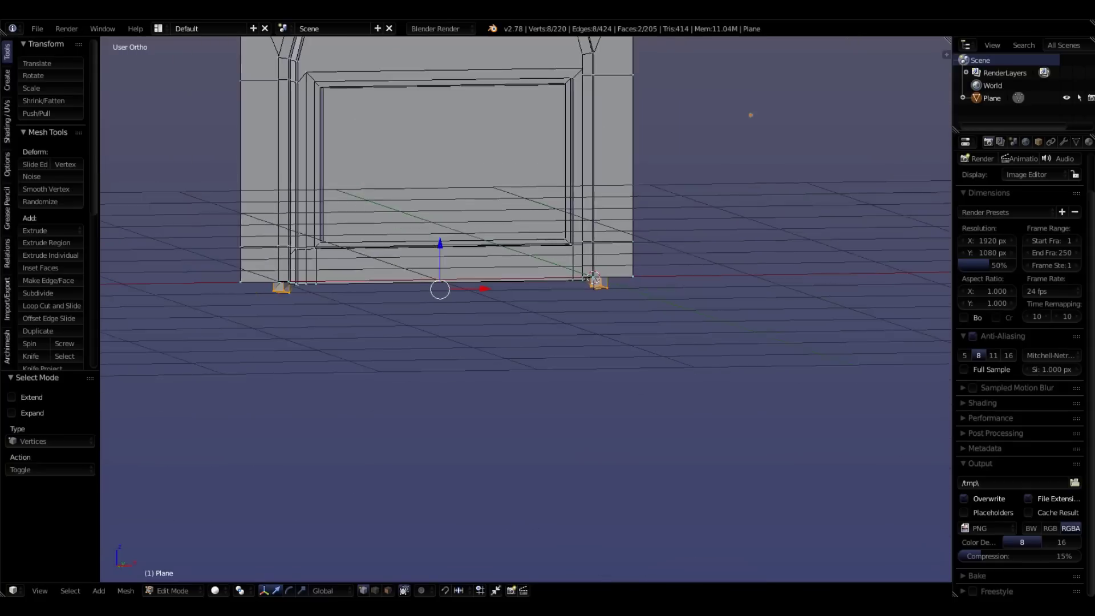
middle_drag(291, 302, 310, 320)
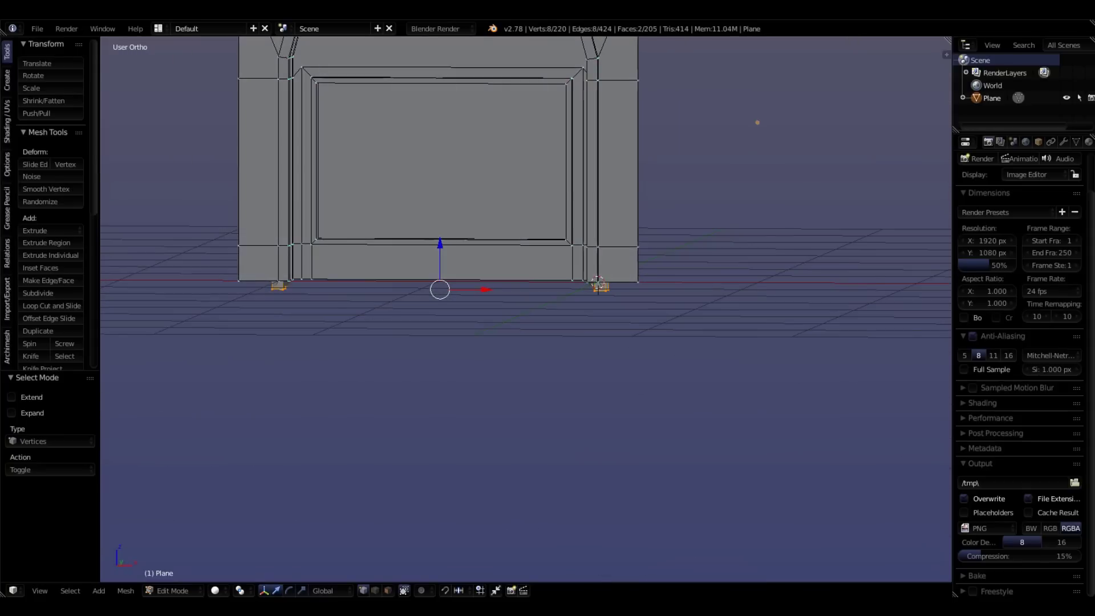
Step: Flatten both groove ends to floor level by scaling them to 0 along Z, with a bottom-edge wall vertex as the Active Element pivot
scroll(757, 122, up, 4)
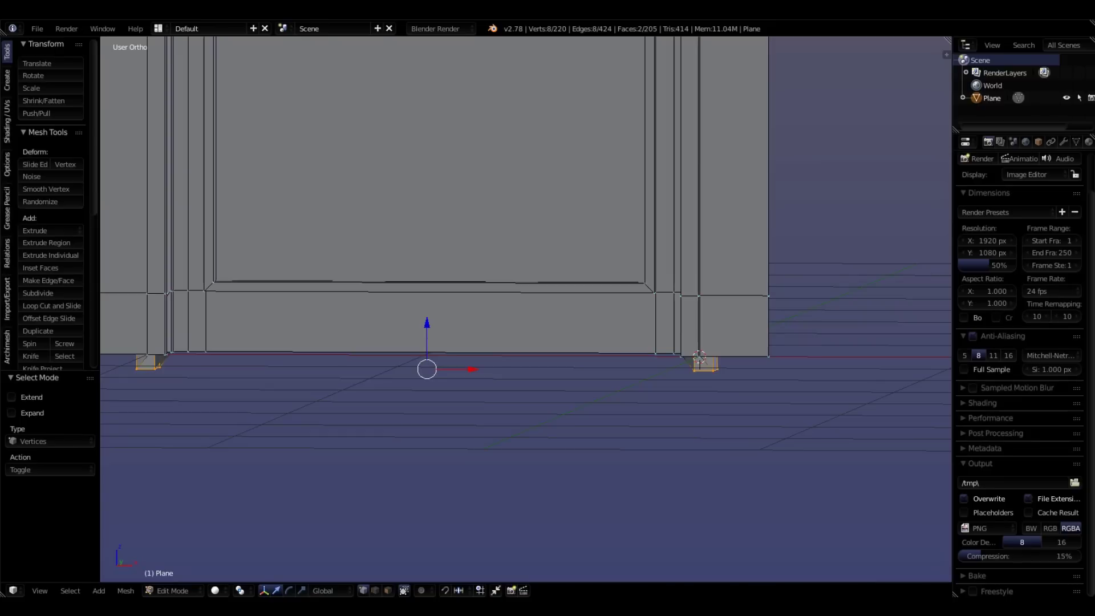
click(241, 590)
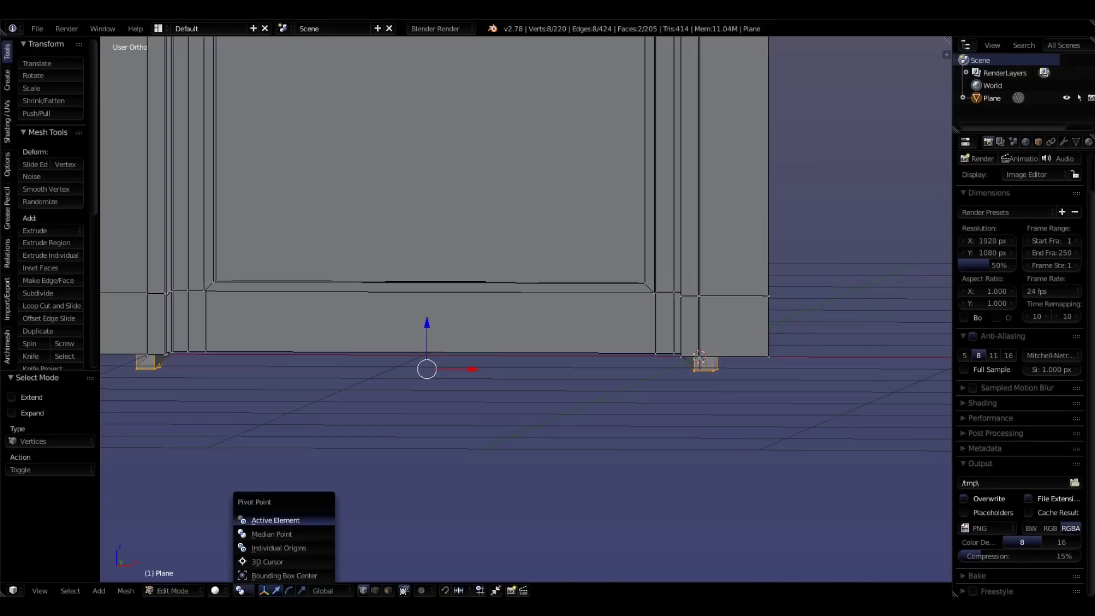
click(275, 520)
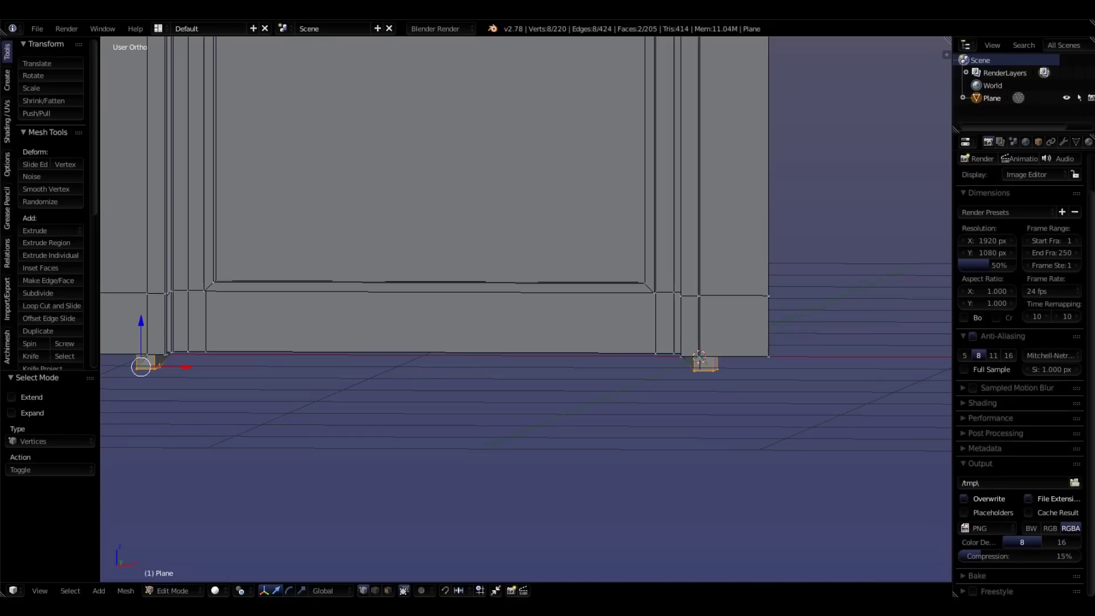
shift+right_click(206, 352)
middle_drag(206, 351, 207, 354)
key(s)
key(z)
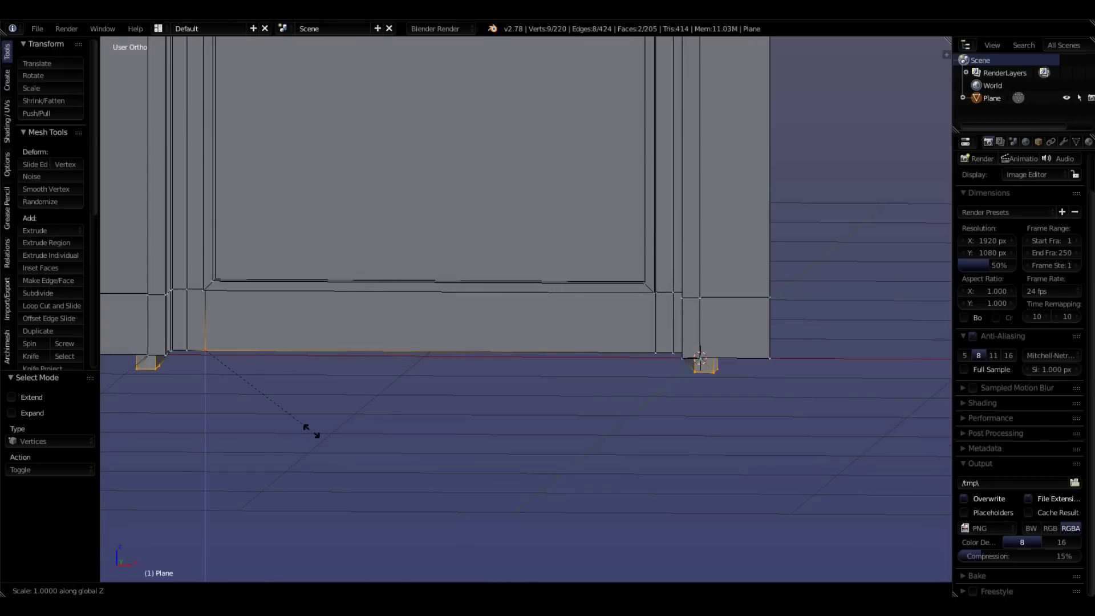
key(0)
key(Return)
Step: Examine the flattened groove ends and the arch's inner side from the front and at an angle
scroll(310, 434, down, 1)
scroll(314, 432, down, 4)
shift+middle_drag(313, 432, 418, 488)
scroll(527, 432, up, 3)
middle_drag(528, 432, 499, 418)
drag(1094, 123, 599, 31)
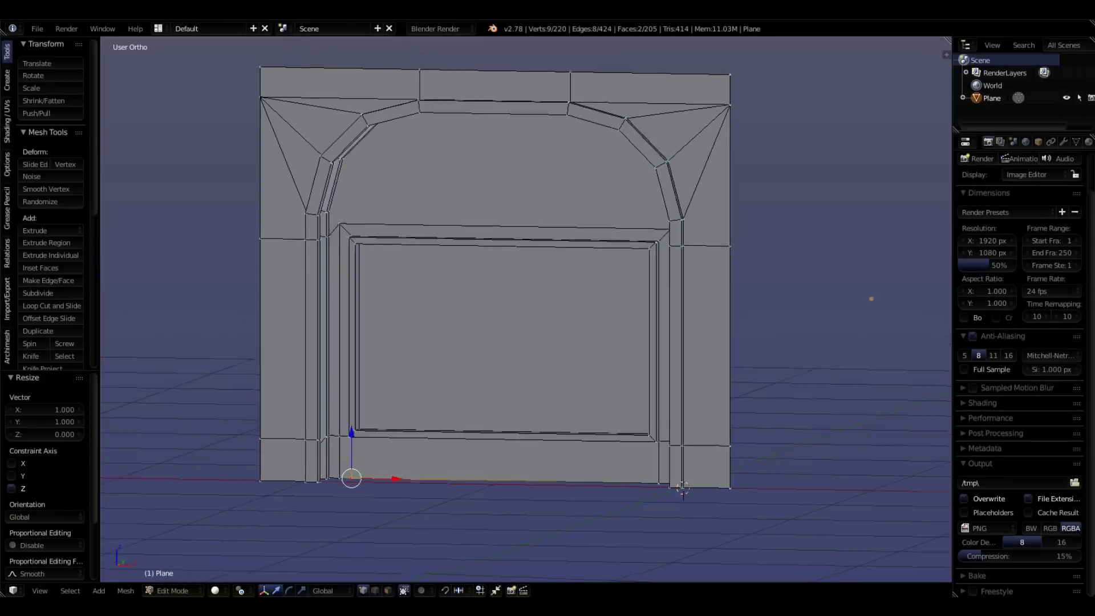
middle_drag(514, 320, 569, 355)
scroll(564, 346, up, 1)
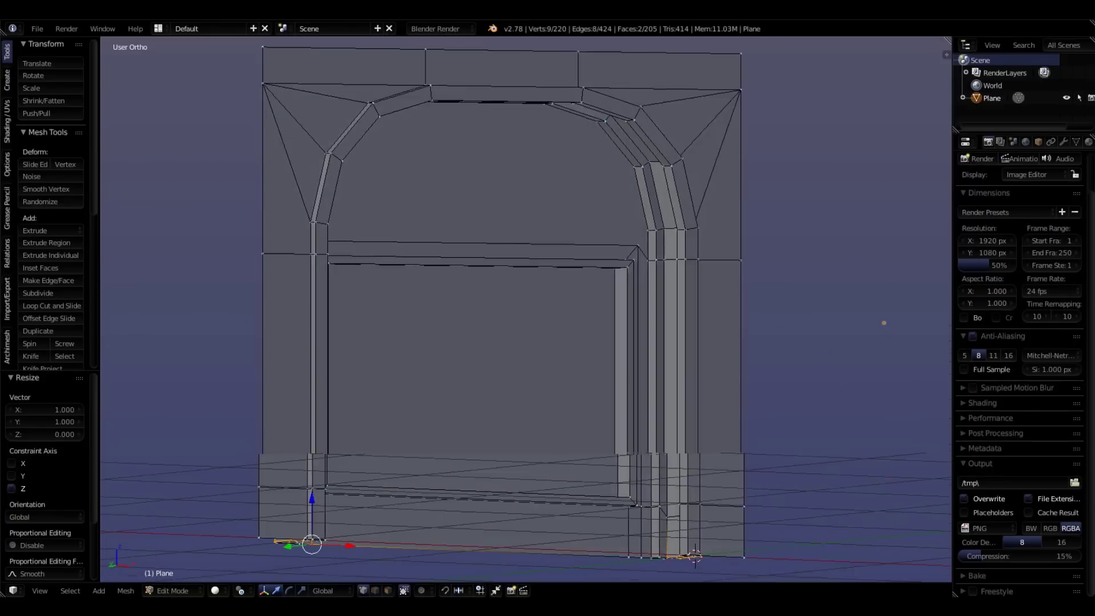
scroll(695, 557, up, 2)
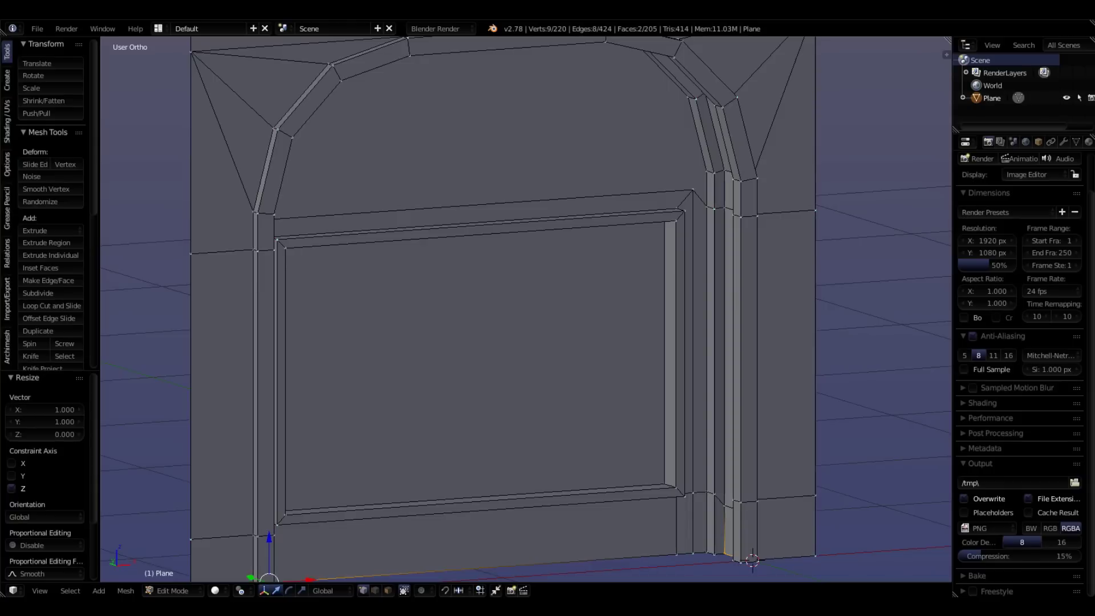
Step: Set the pivot point back to Median Point and deselect all vertices
click(241, 590)
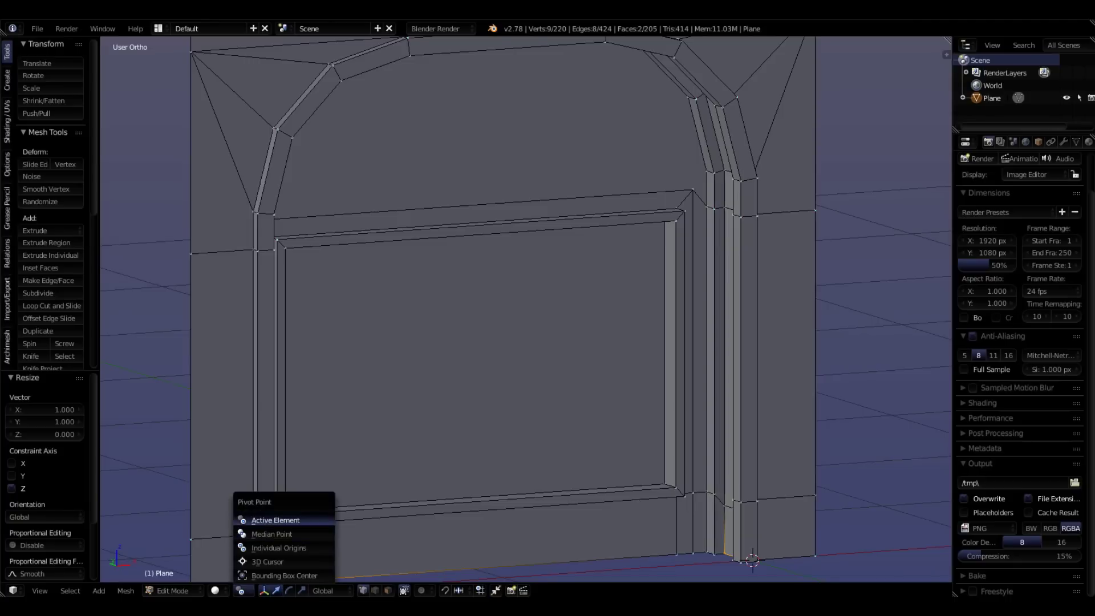
click(271, 534)
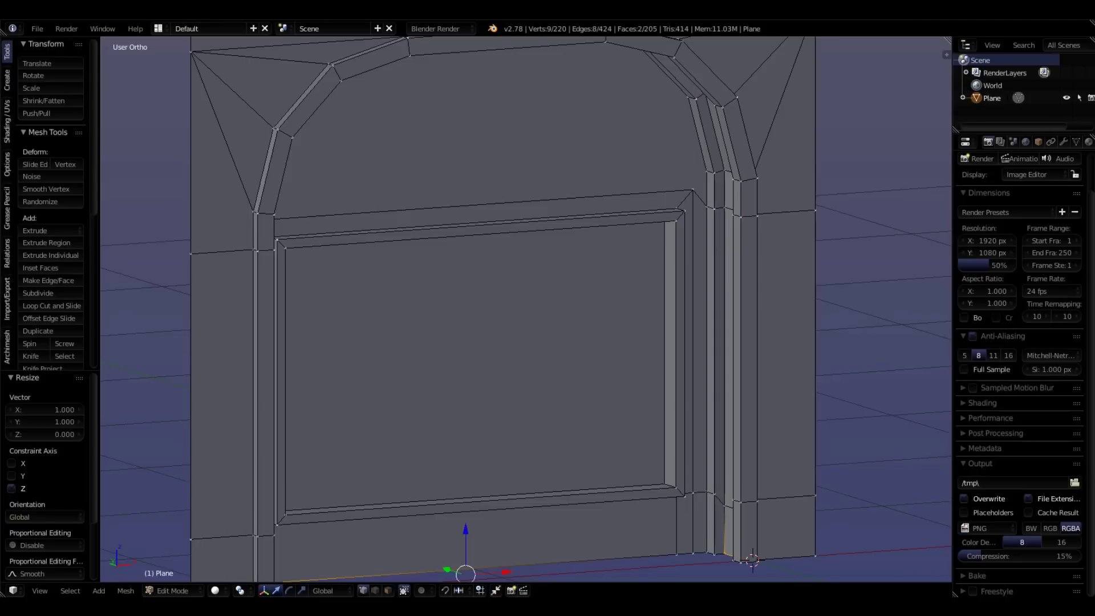
scroll(367, 473, down, 6)
scroll(366, 473, up, 1)
scroll(428, 513, up, 4)
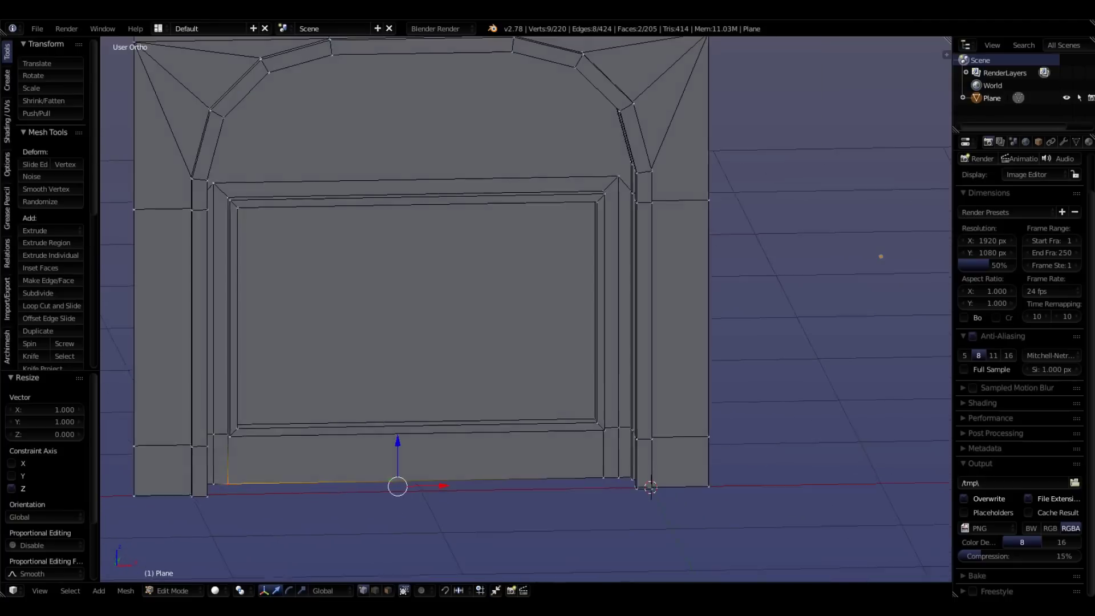
key(a)
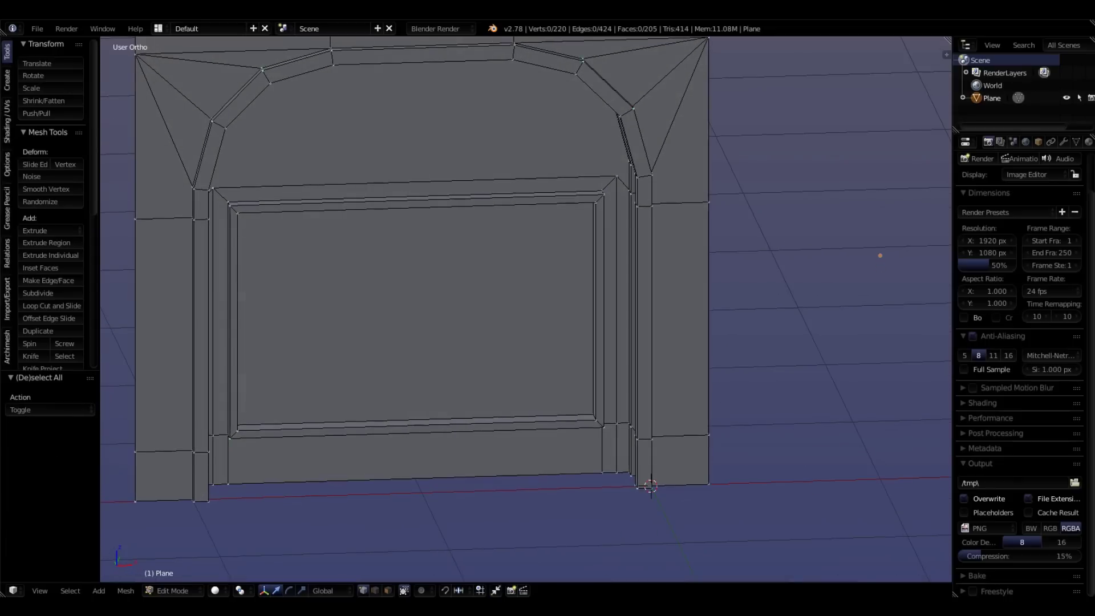
Step: Inspect the whole facade with its grooved archway and recessed panel from both sides and at different distances
scroll(535, 497, down, 6)
scroll(433, 326, up, 3)
scroll(456, 285, down, 3)
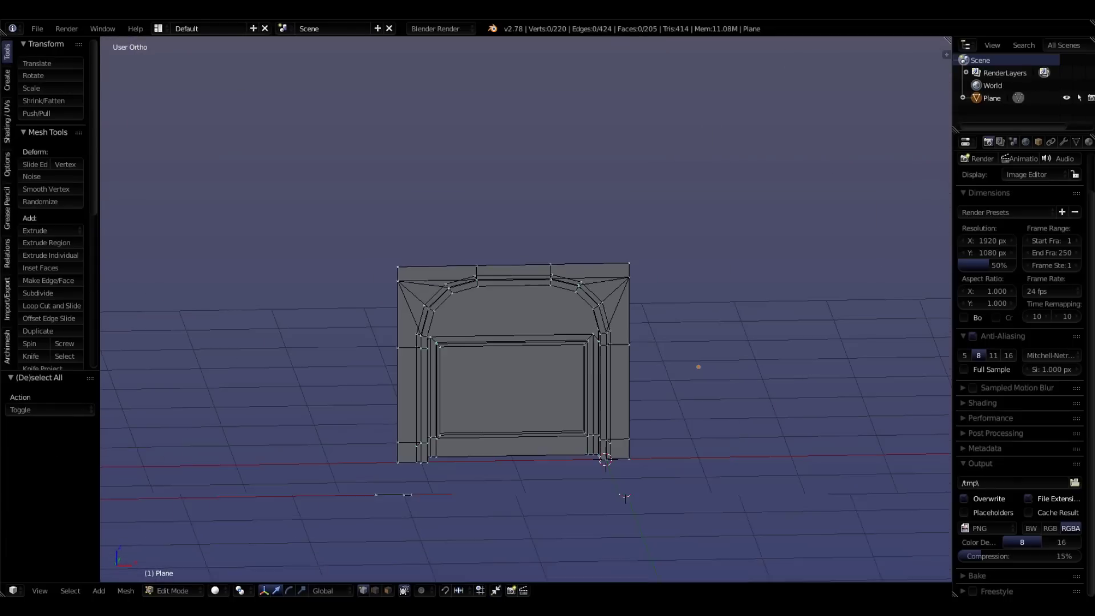
scroll(513, 360, up, 4)
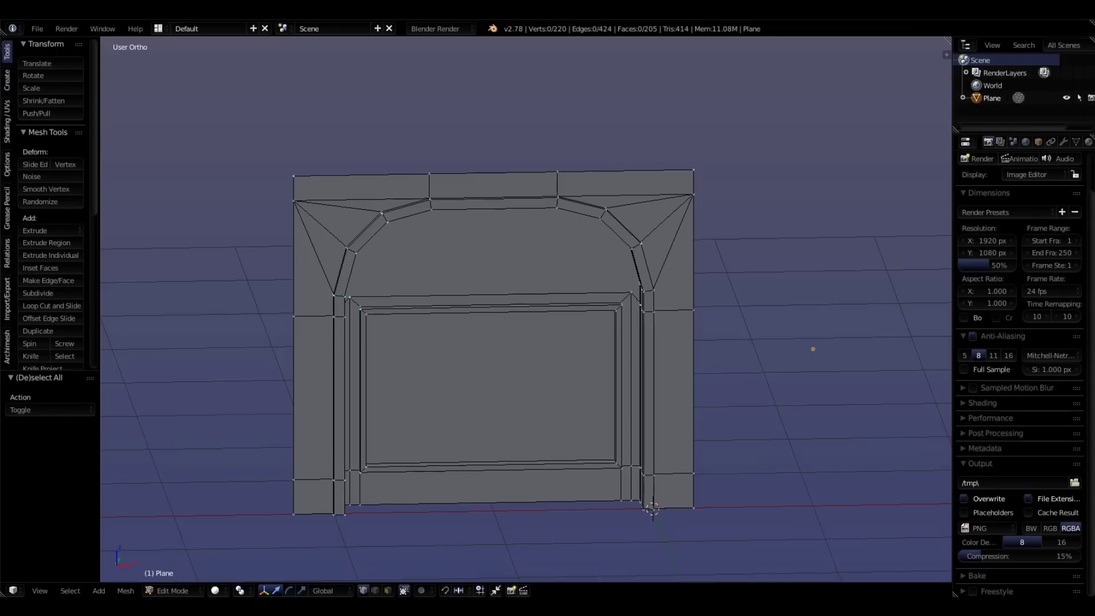
scroll(531, 406, down, 1)
middle_drag(531, 406, 570, 418)
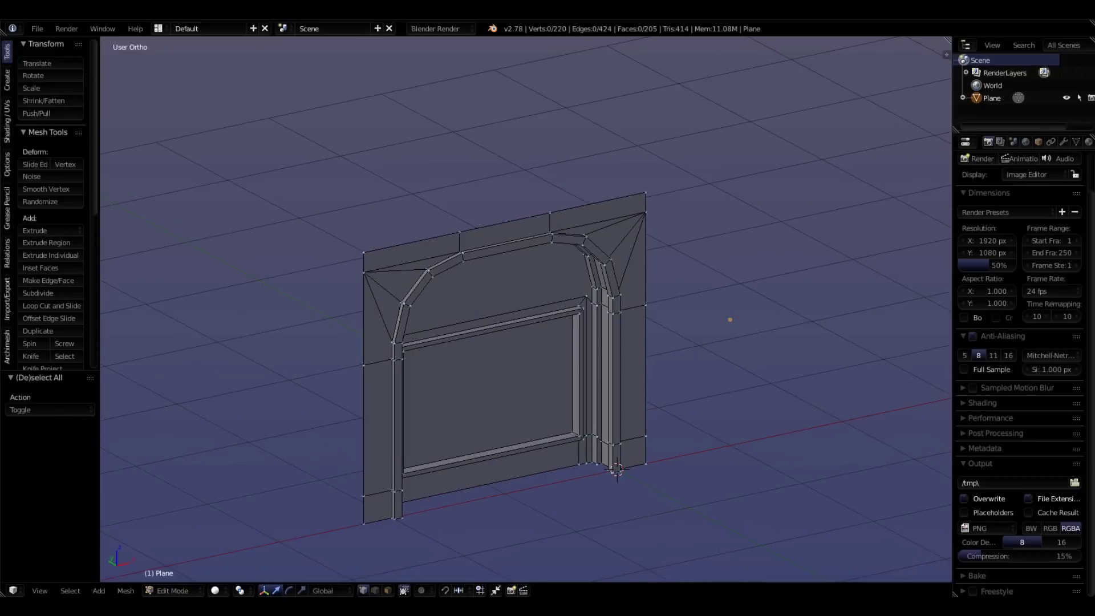
scroll(570, 418, up, 1)
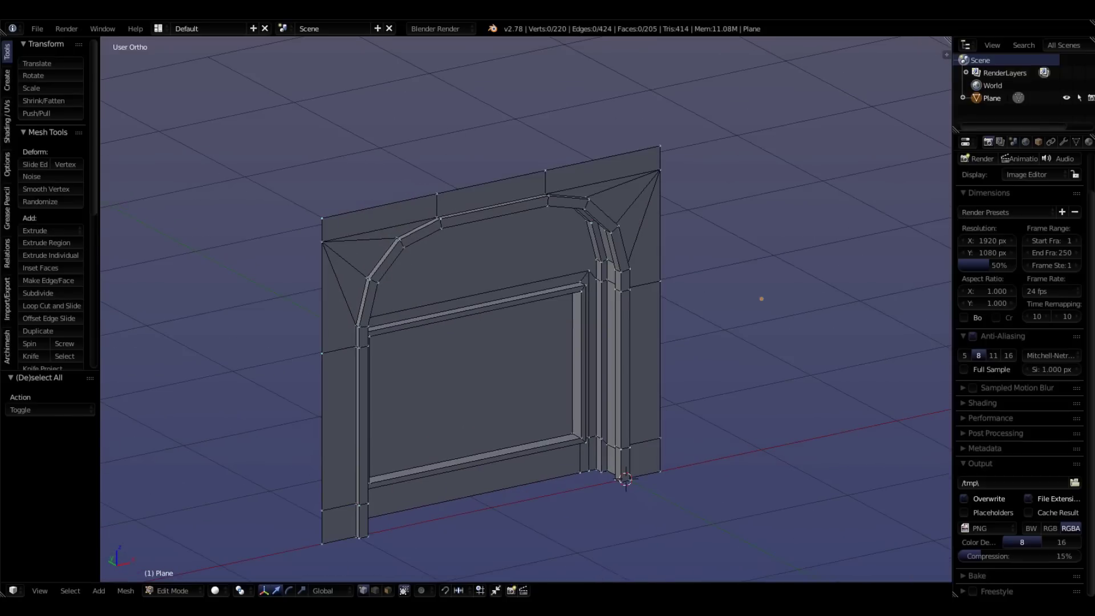
middle_drag(616, 342, 436, 316)
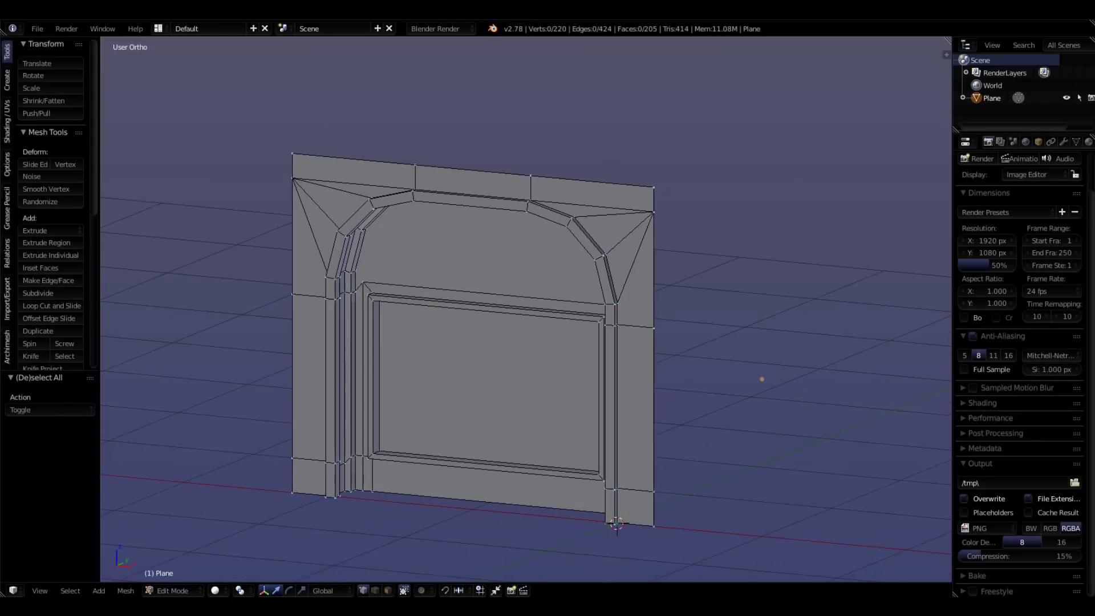
middle_drag(423, 410, 420, 409)
scroll(420, 410, down, 1)
key(KP_4)
key(KP_4)
key(KP_4)
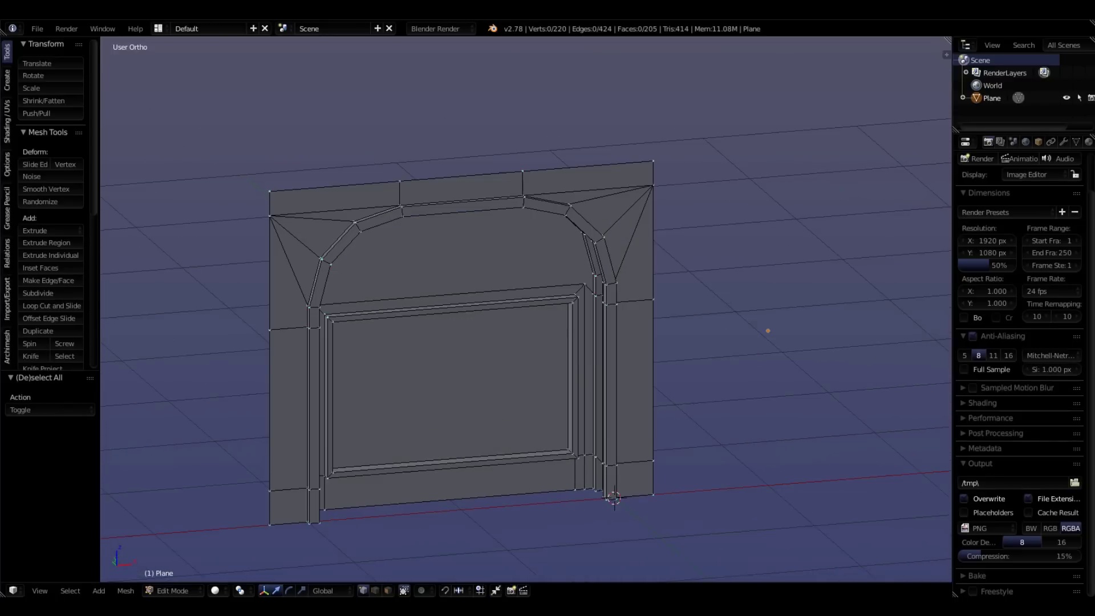
key(KP_Subtract)
scroll(541, 395, up, 2)
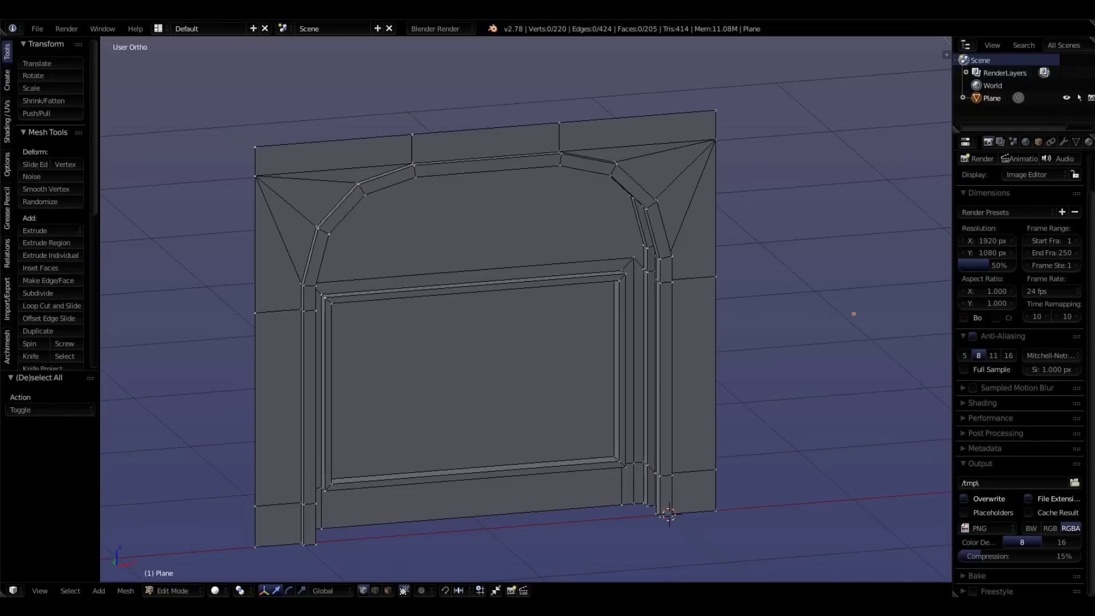
mouse_move(540, 395)
middle_down()
mouse_move(462, 395)
mouse_move(522, 393)
middle_up()
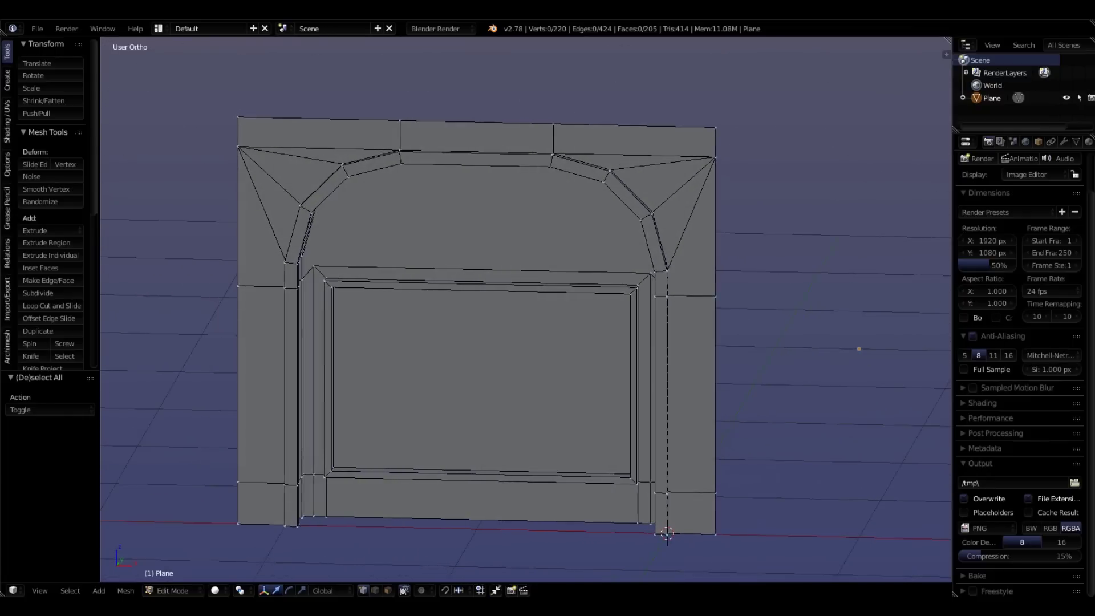
scroll(541, 394, up, 1)
scroll(540, 394, down, 3)
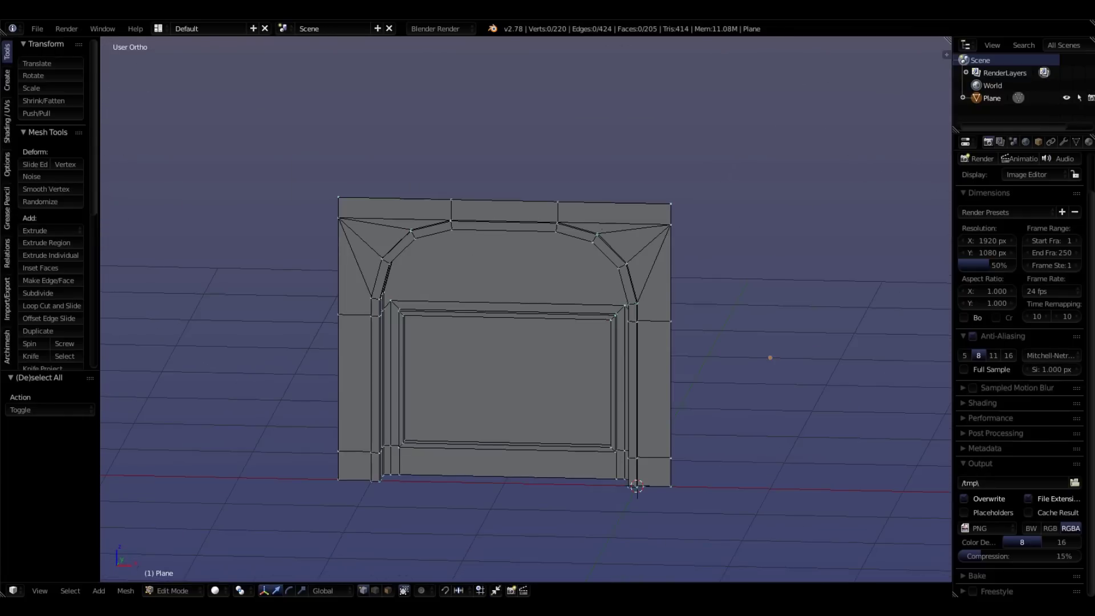